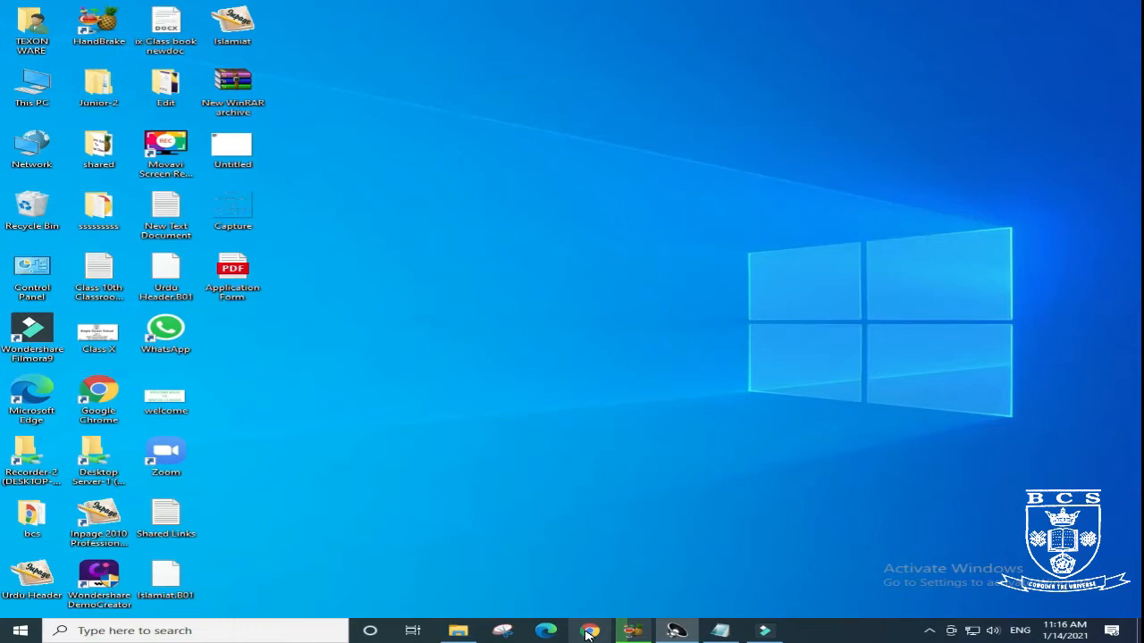
- Open Chrome and search the web for "audacity free download"
{"action": "left_click", "coordinate": [588, 631]}
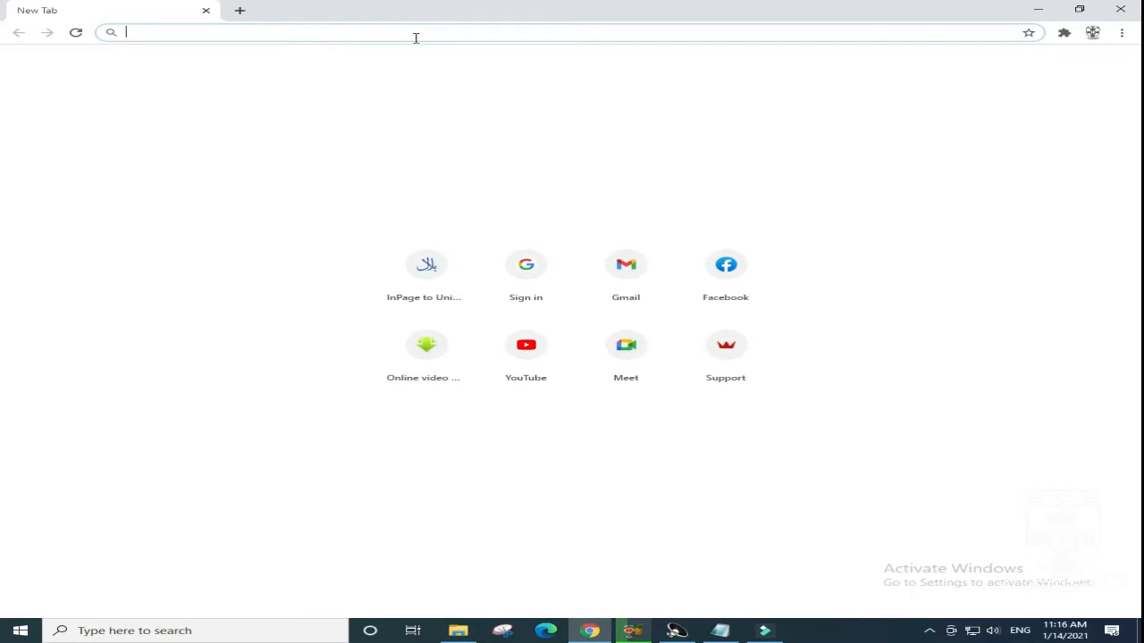
{"action": "type", "text": "audac"}
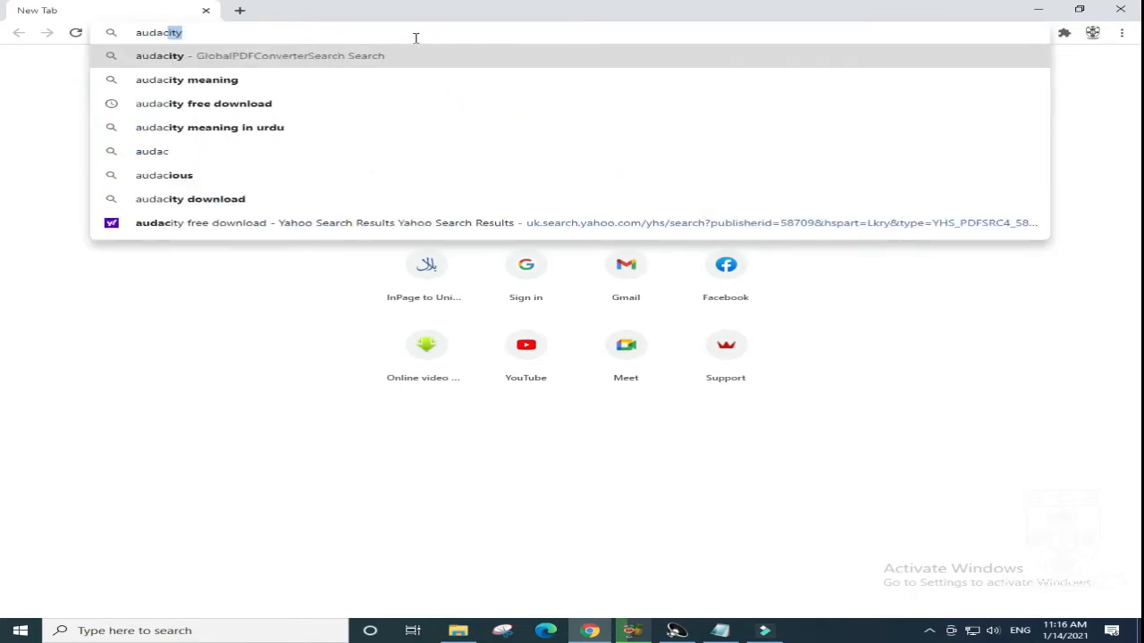
{"action": "type", "text": "ity fre"}
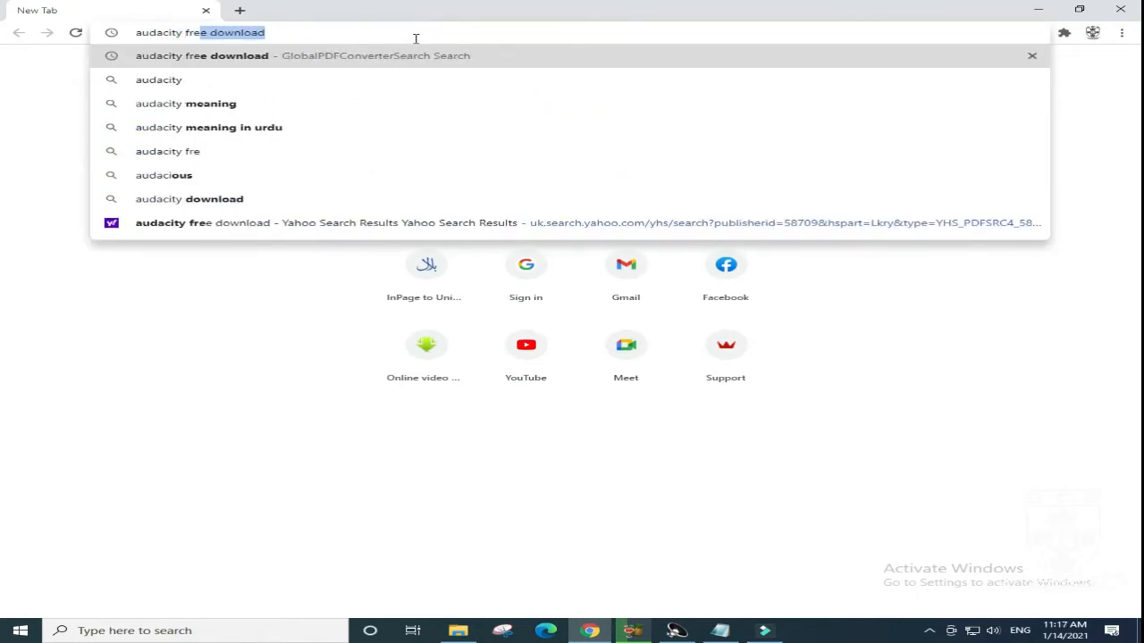
{"action": "type", "text": "e down"}
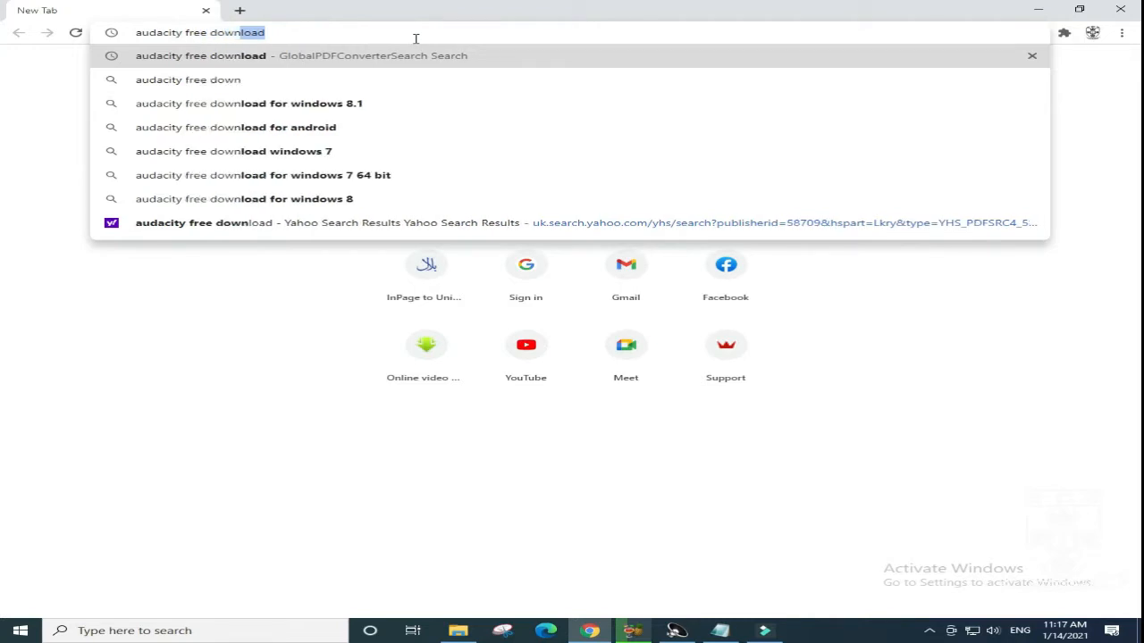
{"action": "type", "text": "load"}
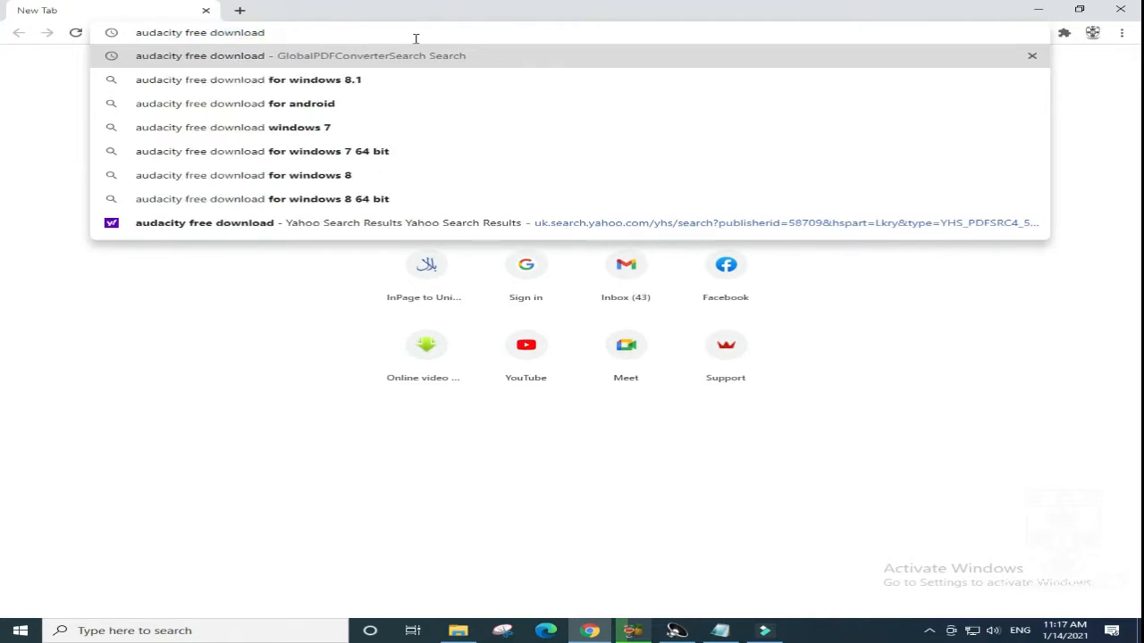
{"action": "key", "text": "Return"}
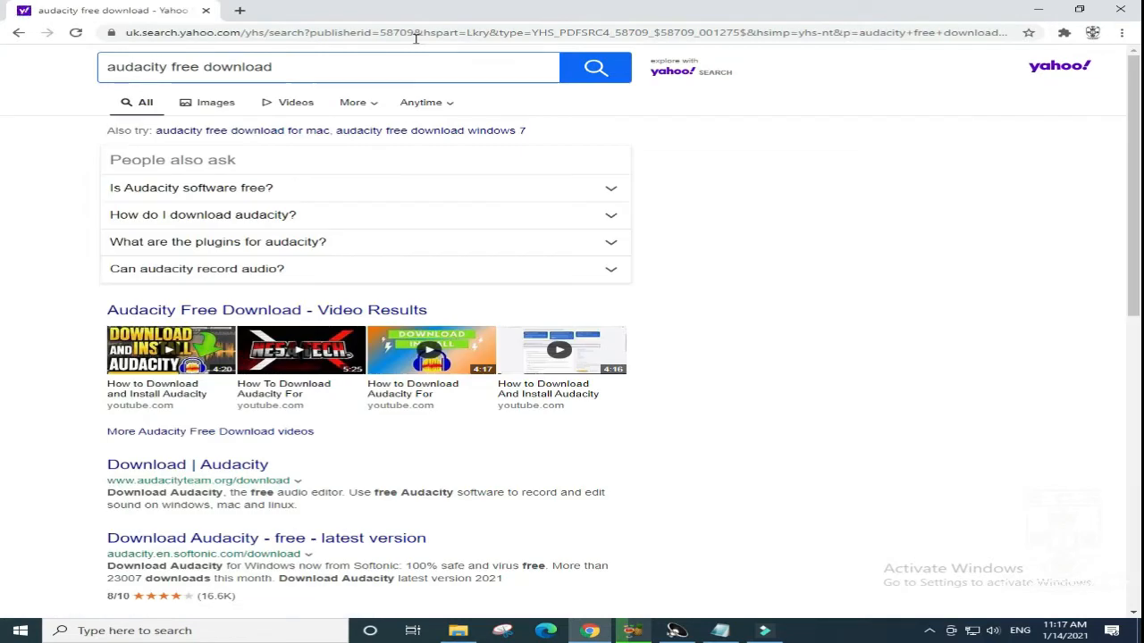
- Open the Softonic result "Download Audacity - free - latest version" in a new tab and switch to it
{"action": "scroll", "coordinate": [114, 462], "scroll_direction": "down", "scroll_amount": 3}
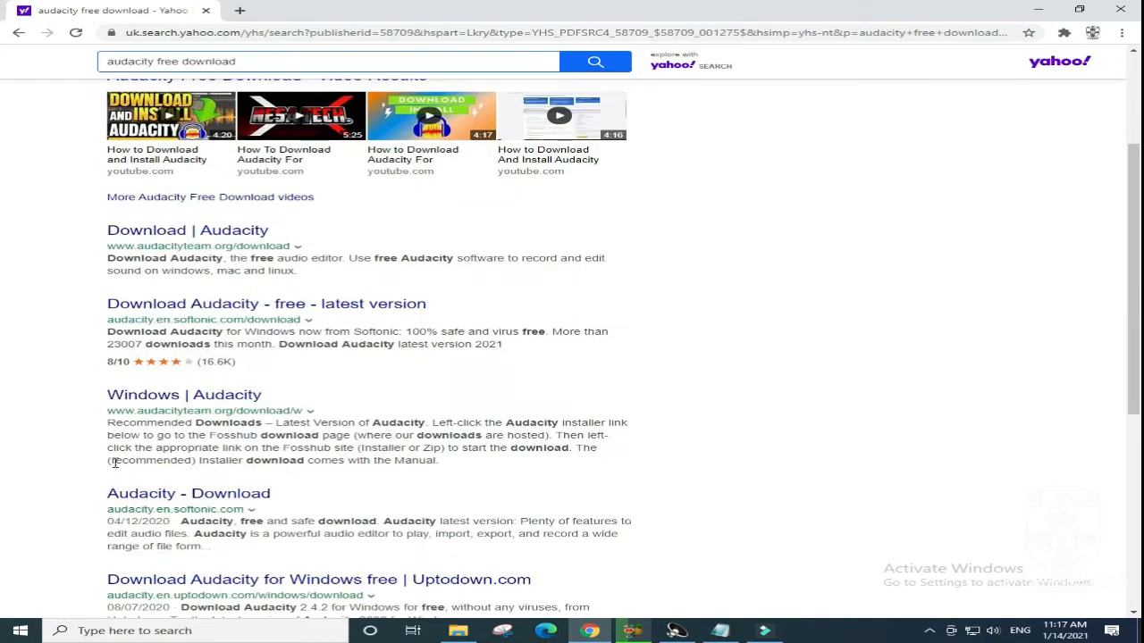
{"action": "right_click", "coordinate": [237, 305]}
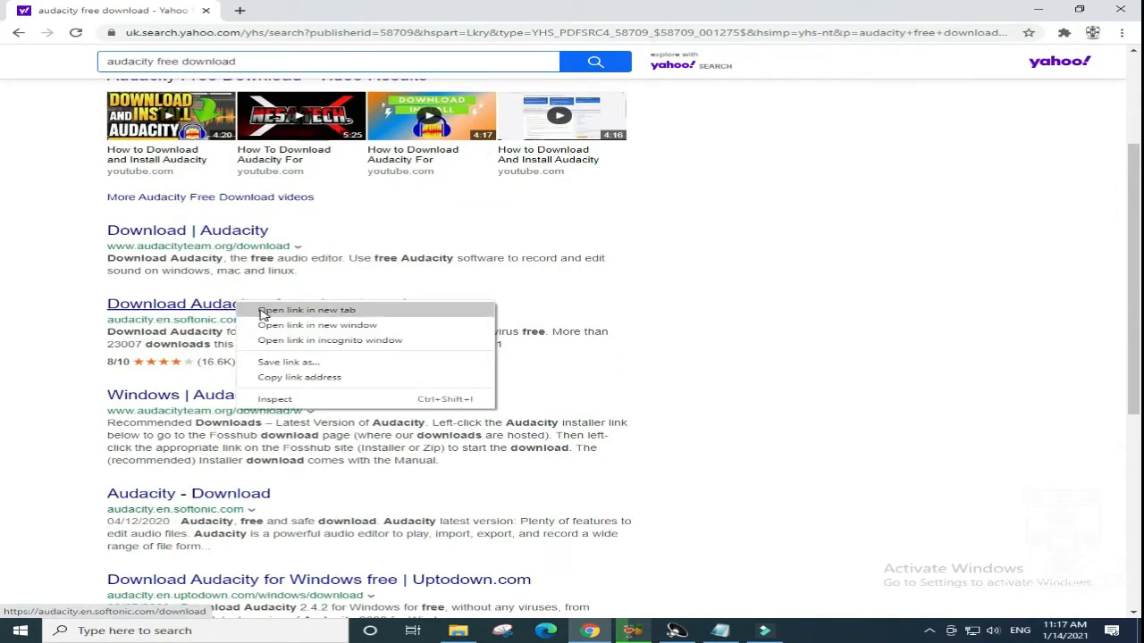
{"action": "left_click", "coordinate": [438, 312]}
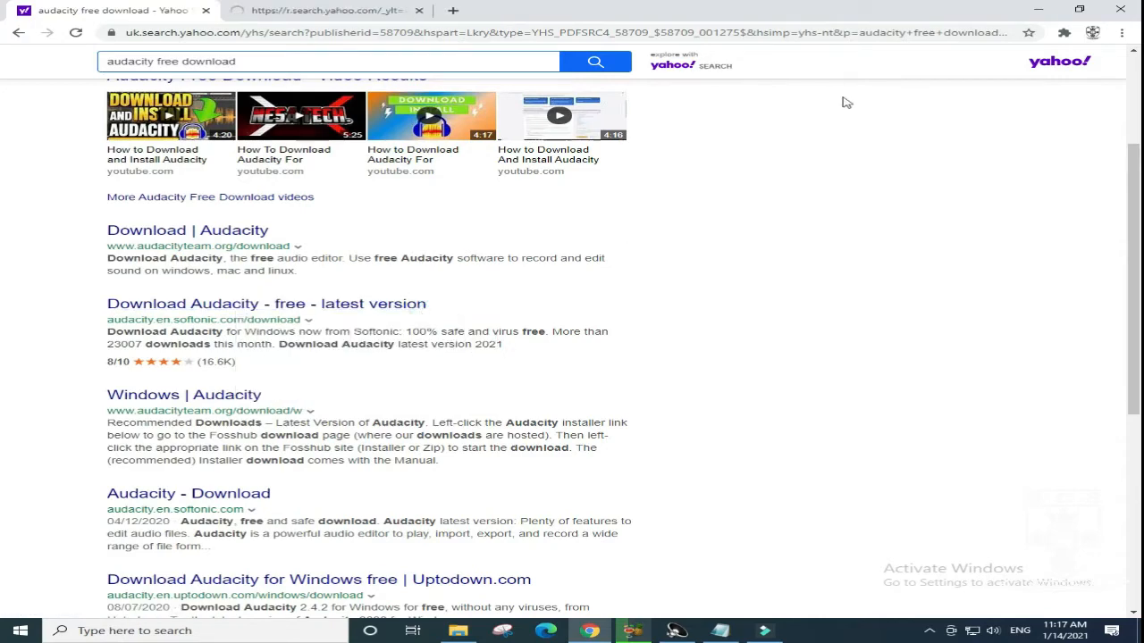
{"action": "scroll", "coordinate": [843, 102], "scroll_direction": "up", "scroll_amount": 3}
{"action": "left_click", "coordinate": [241, 8]}
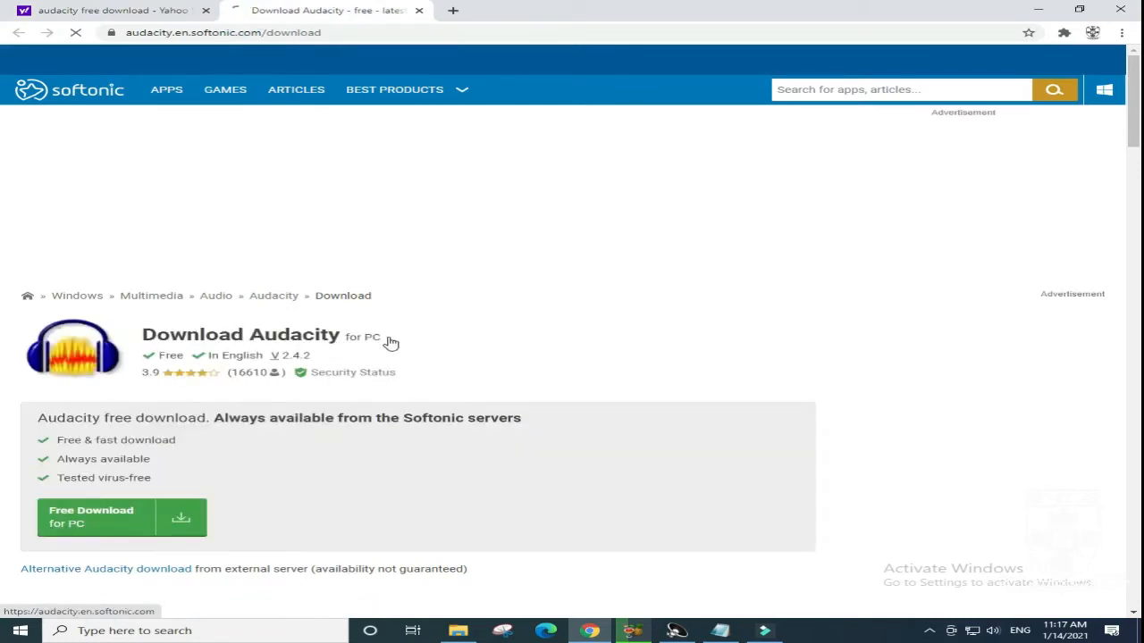
- Download the free Audacity version for PC from the Softonic page and dismiss the site's notification request
{"action": "scroll", "coordinate": [849, 319], "scroll_direction": "down", "scroll_amount": 2}
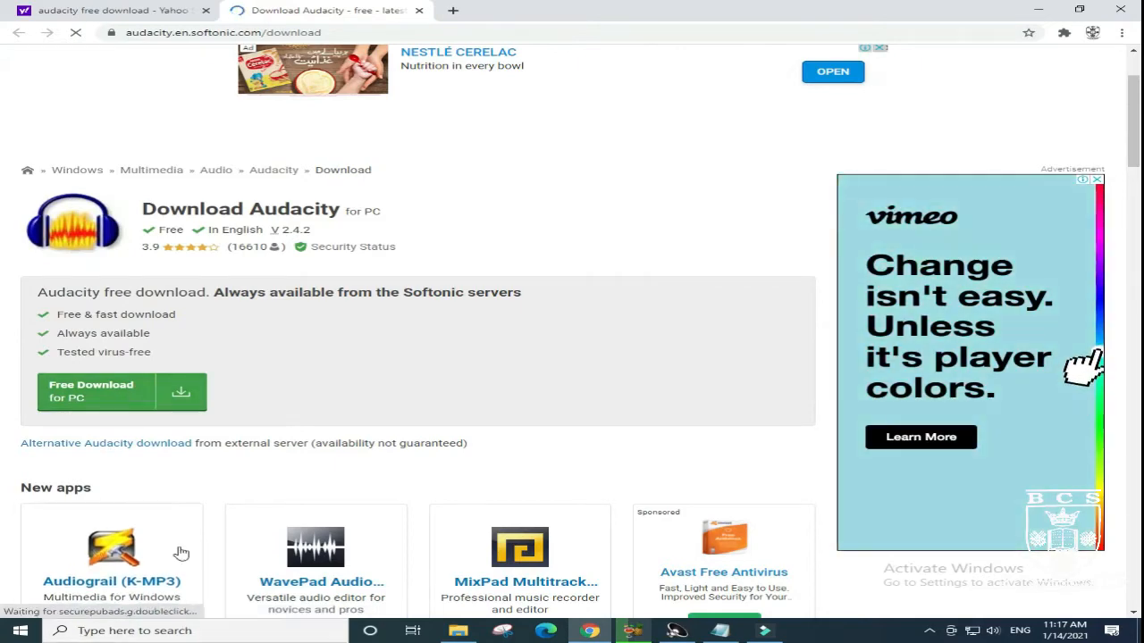
{"action": "left_click", "coordinate": [188, 395]}
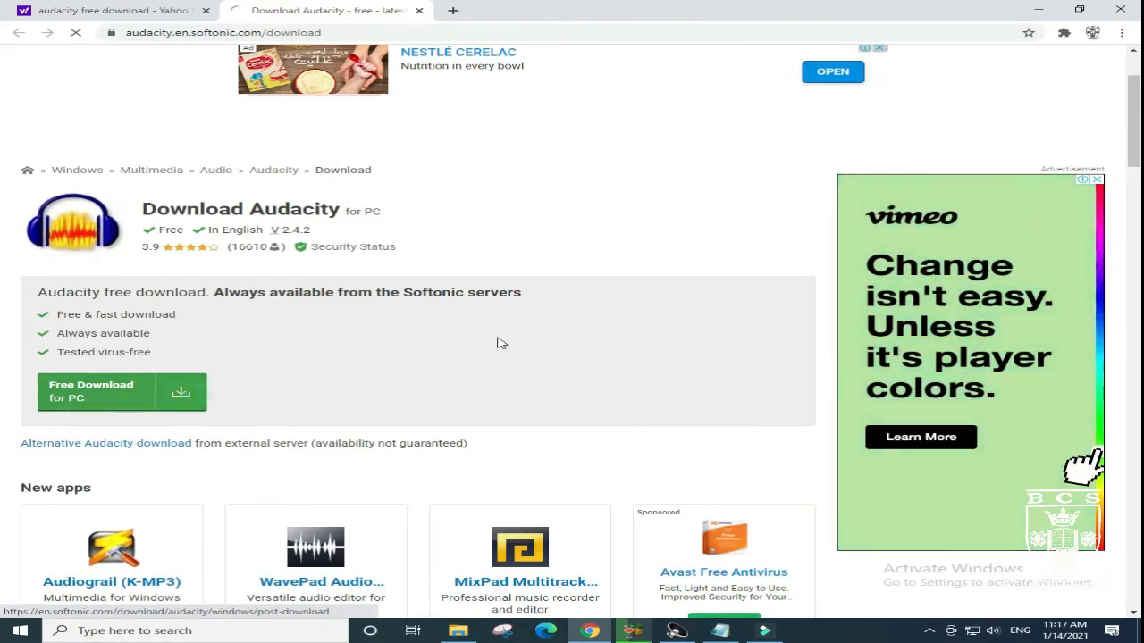
{"action": "scroll", "coordinate": [536, 330], "scroll_direction": "up", "scroll_amount": 2}
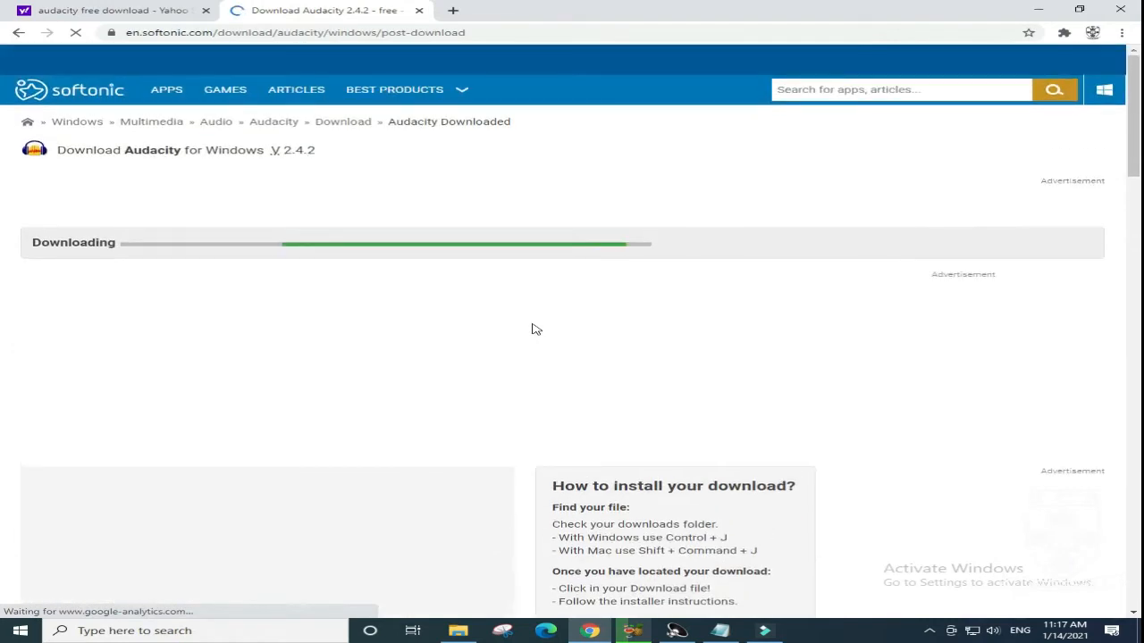
{"action": "scroll", "coordinate": [536, 330], "scroll_direction": "down", "scroll_amount": 4}
{"action": "scroll", "coordinate": [536, 330], "scroll_direction": "down", "scroll_amount": 2}
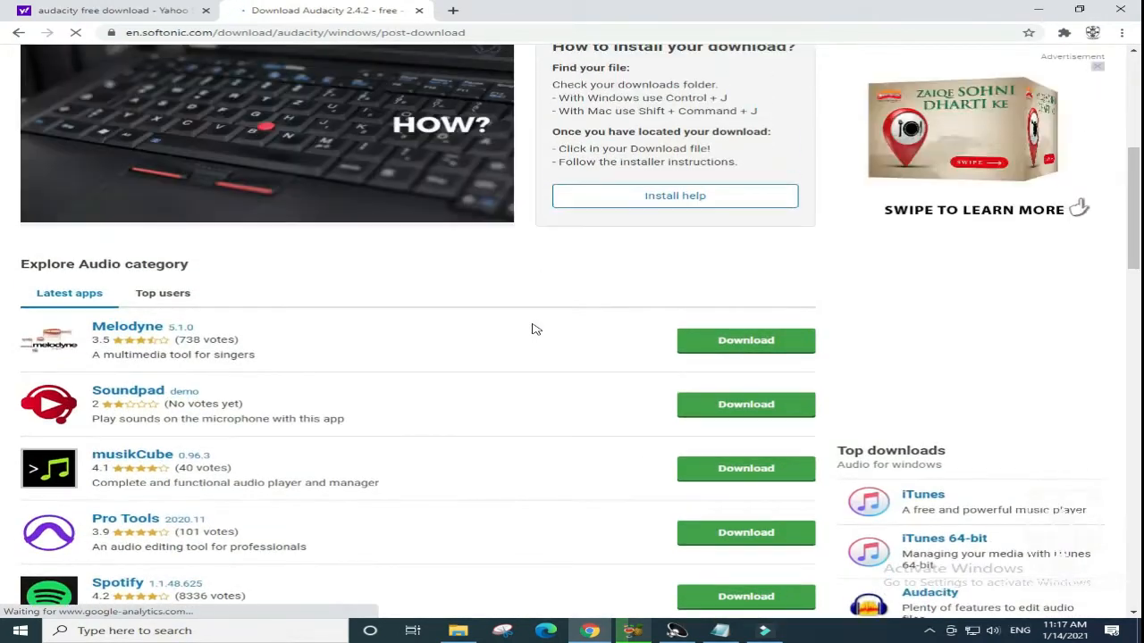
{"action": "scroll", "coordinate": [535, 329], "scroll_direction": "down", "scroll_amount": 1}
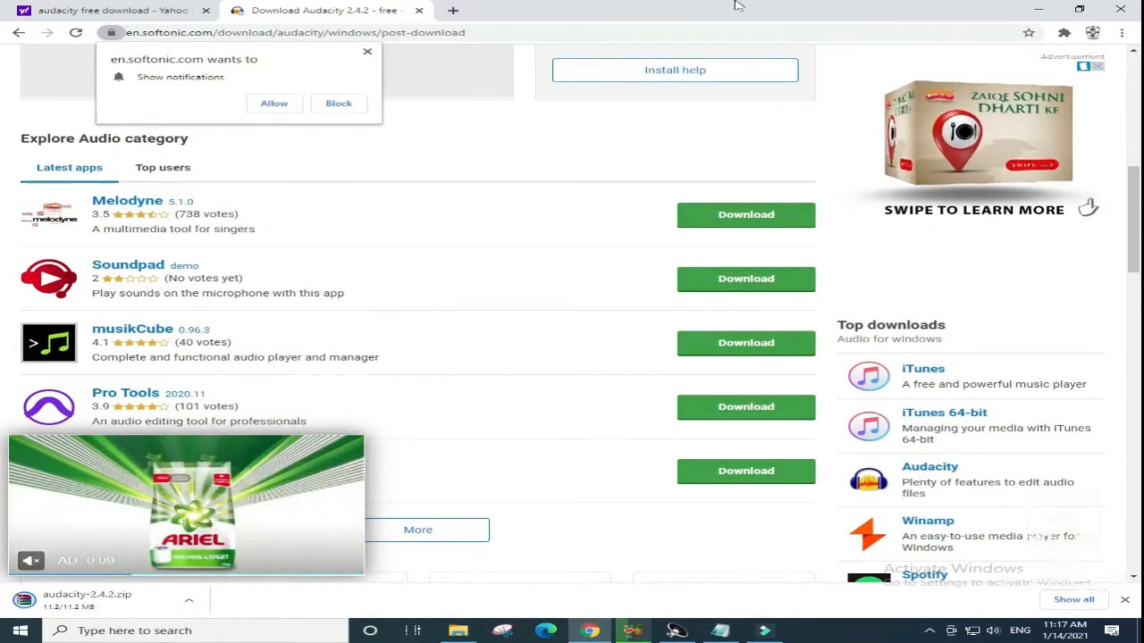
{"action": "scroll", "coordinate": [470, 184], "scroll_direction": "up", "scroll_amount": 5}
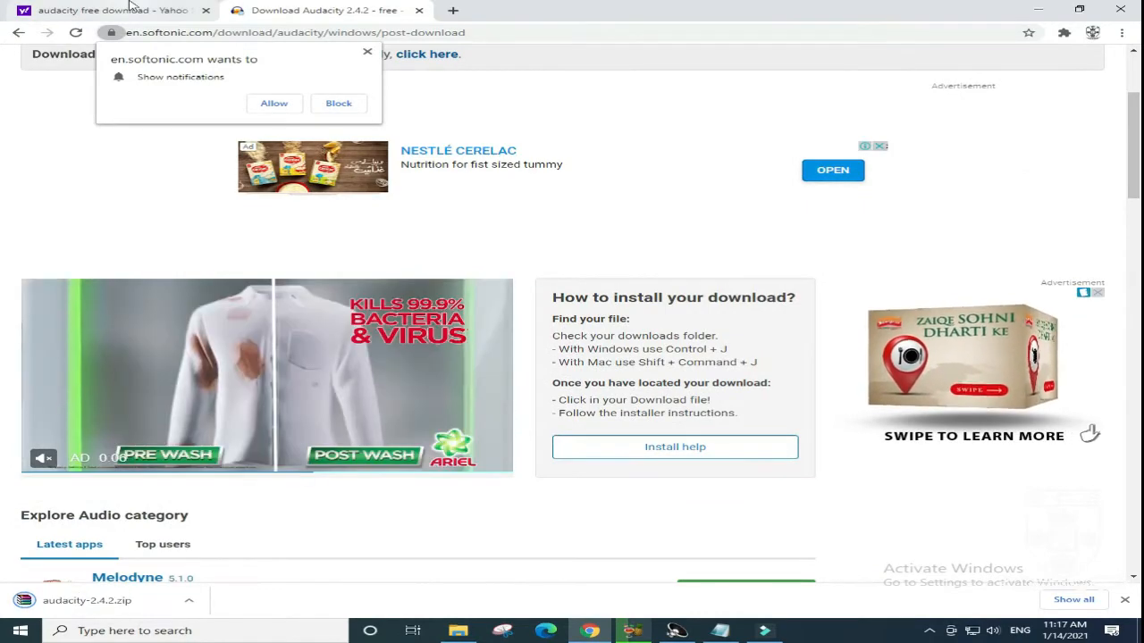
{"action": "left_click", "coordinate": [367, 52]}
- Return to the search results tab and open the downloaded audacity-2.4.2.zip archive to view its contents
{"action": "left_click", "coordinate": [112, 10]}
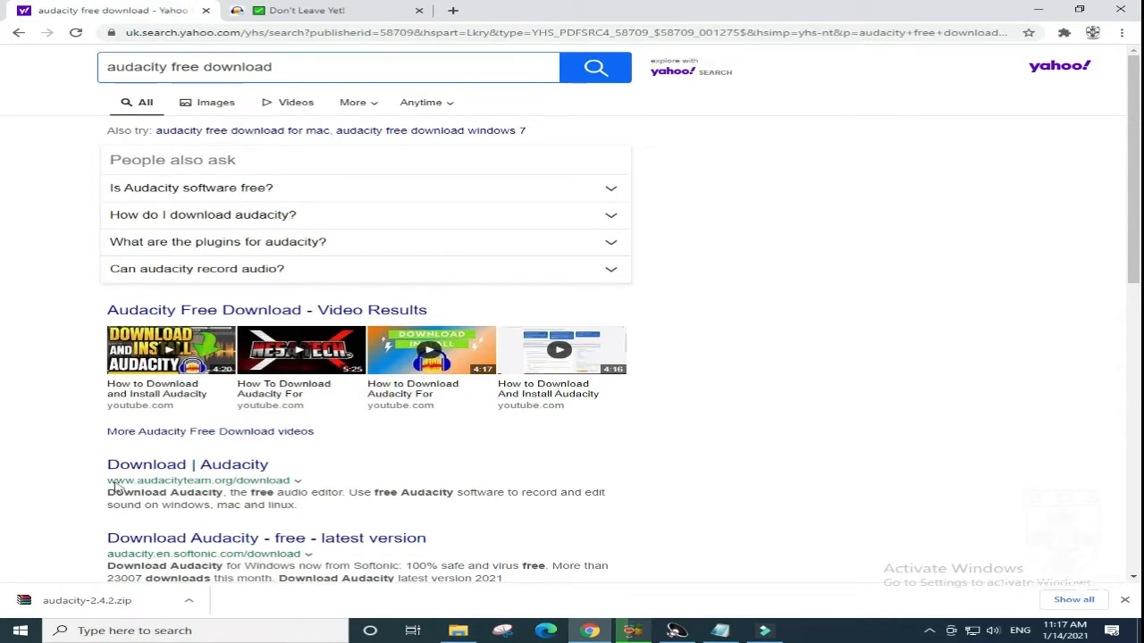
{"action": "left_click", "coordinate": [134, 611]}
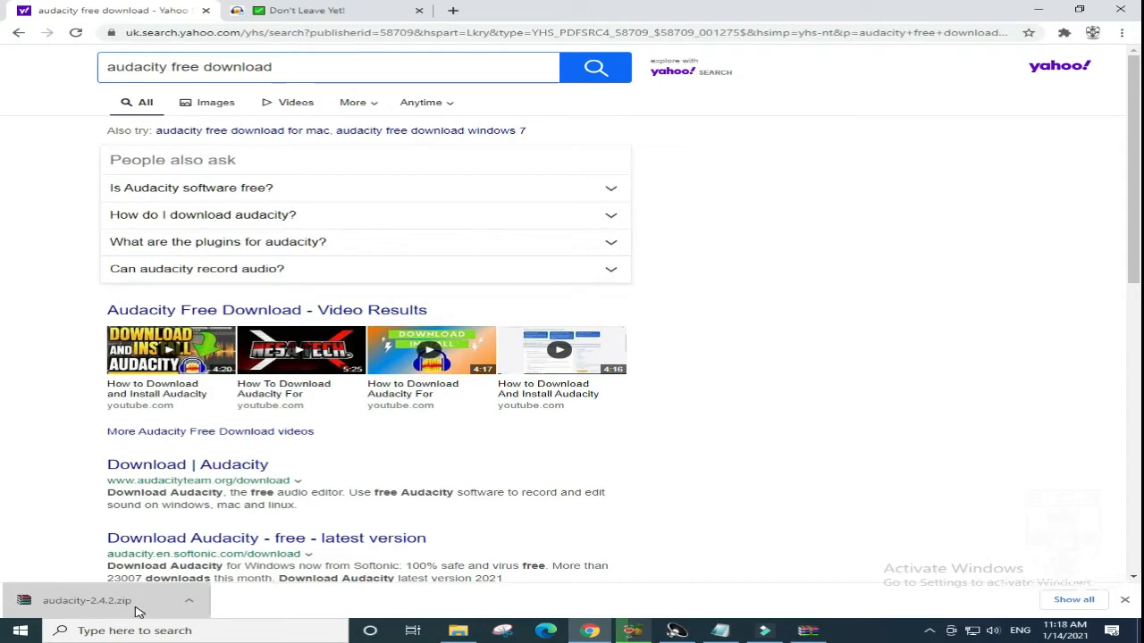
{"action": "left_click", "coordinate": [188, 600]}
{"action": "left_click", "coordinate": [238, 526]}
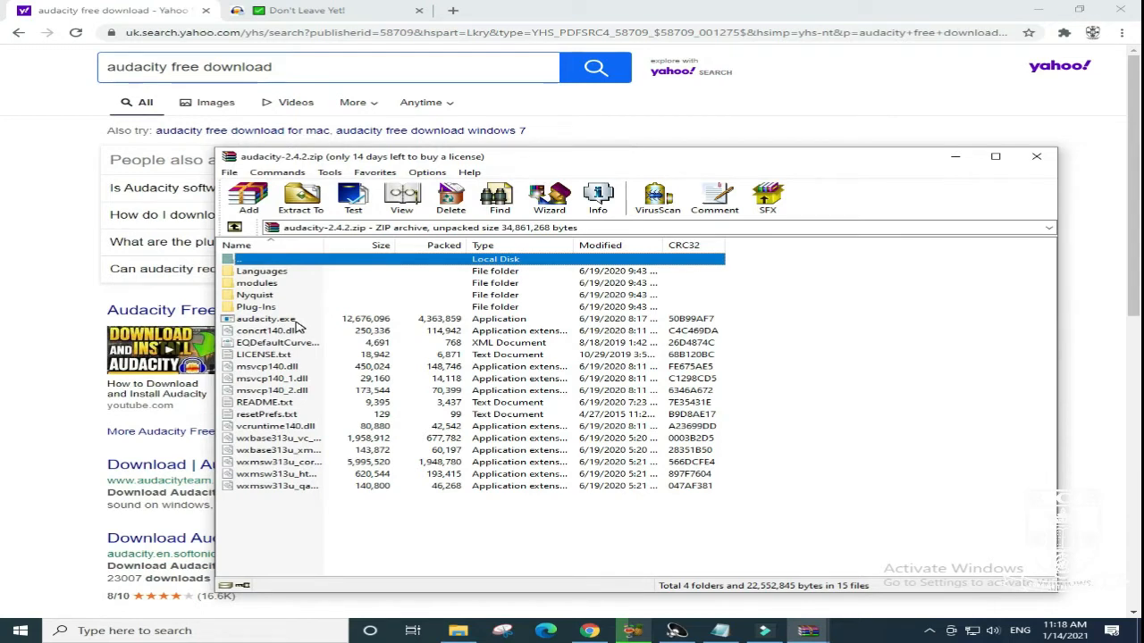
- Close the open audacity-2.4.2.zip archive windows and minimize the browser to reach the desktop
{"action": "left_click", "coordinate": [1034, 156]}
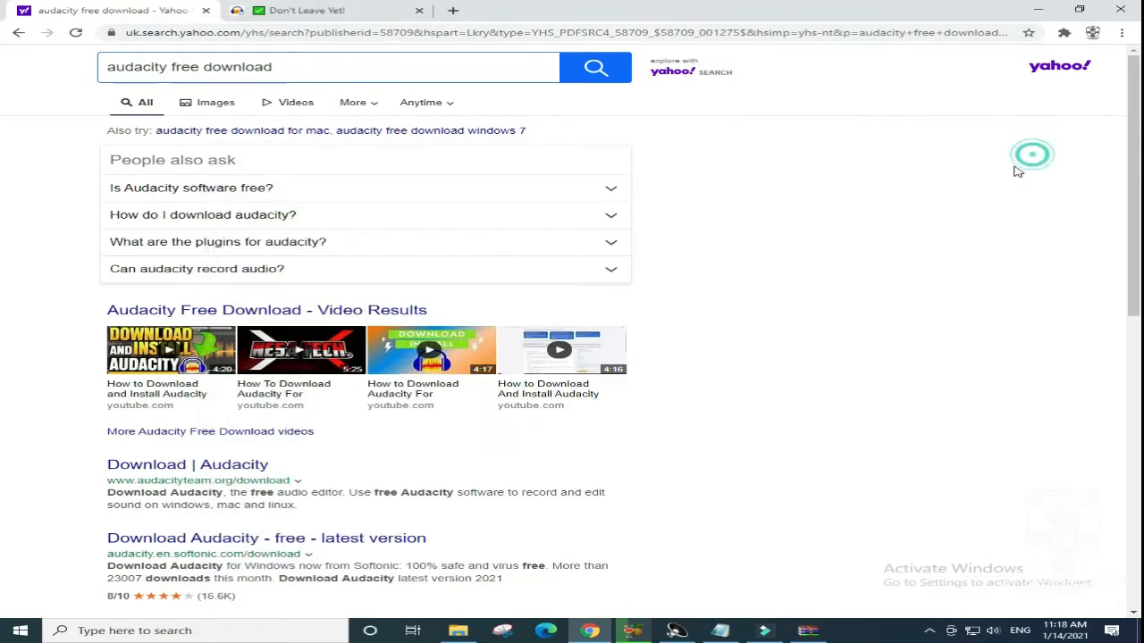
{"action": "left_click", "coordinate": [1038, 10]}
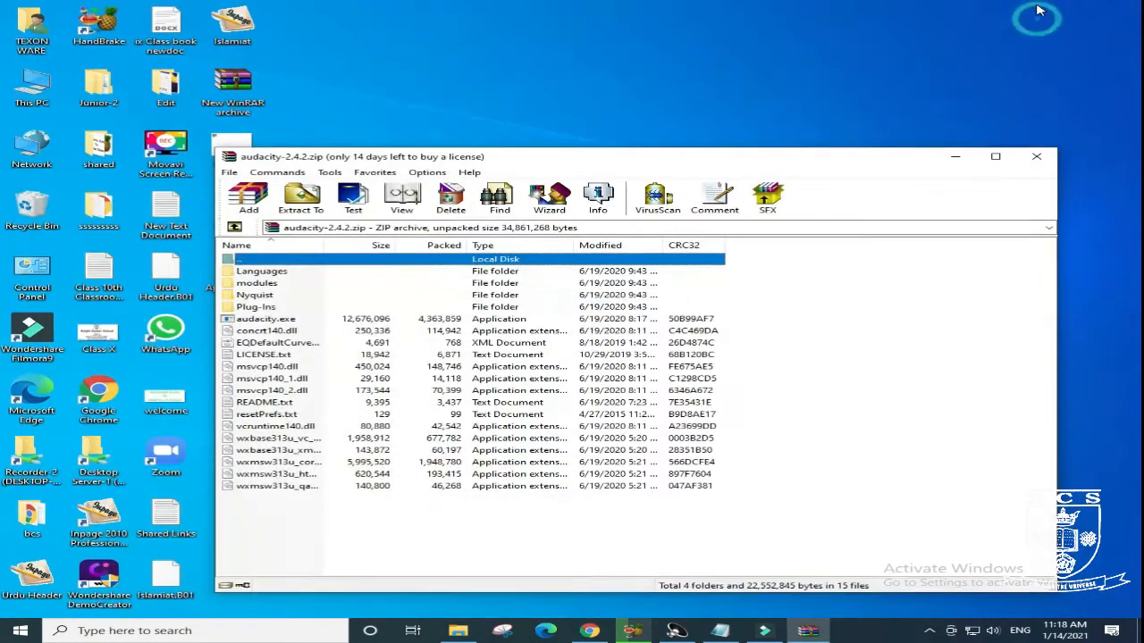
{"action": "left_click", "coordinate": [1035, 155]}
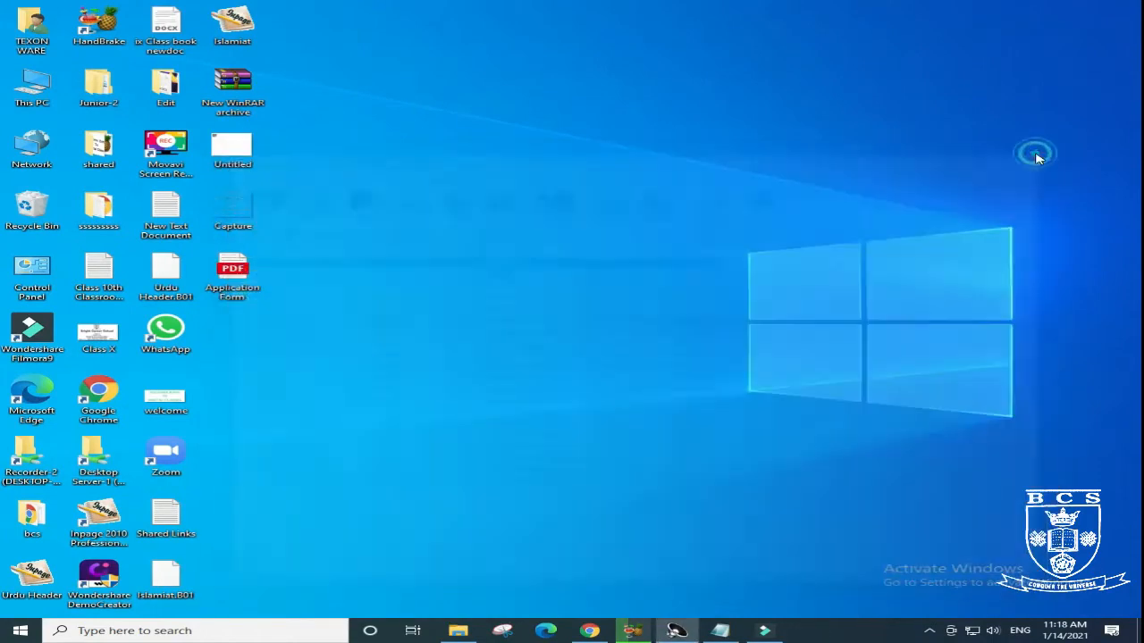
{"action": "left_click", "coordinate": [681, 193]}
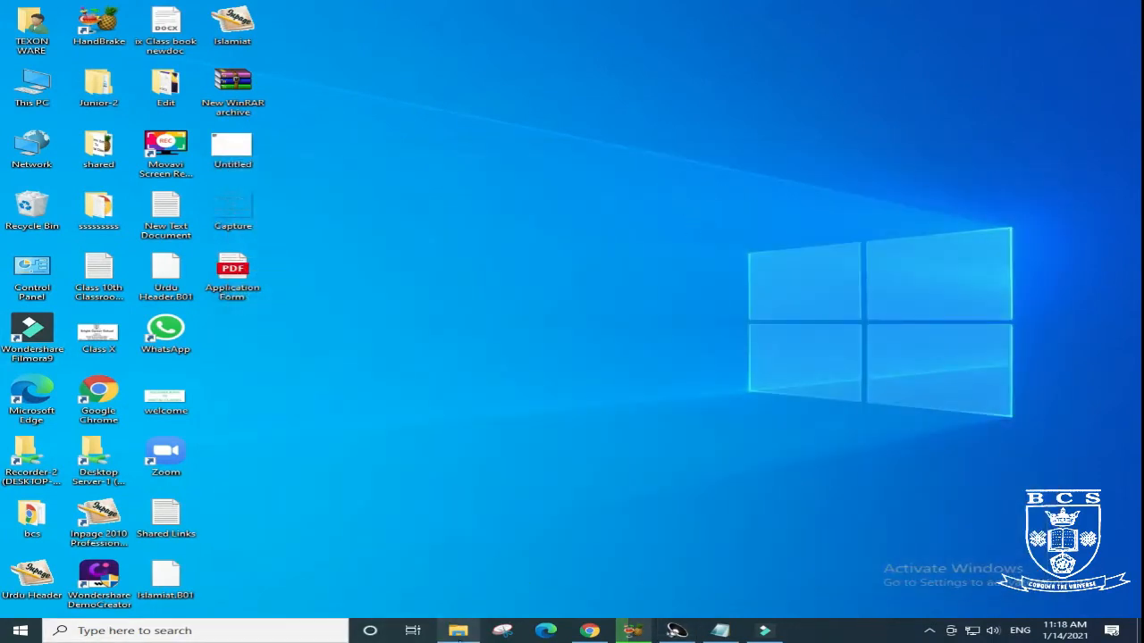
- Switch to File Explorer and launch the audacity application from the Audacity folder in Documents
{"action": "left_click", "coordinate": [457, 631]}
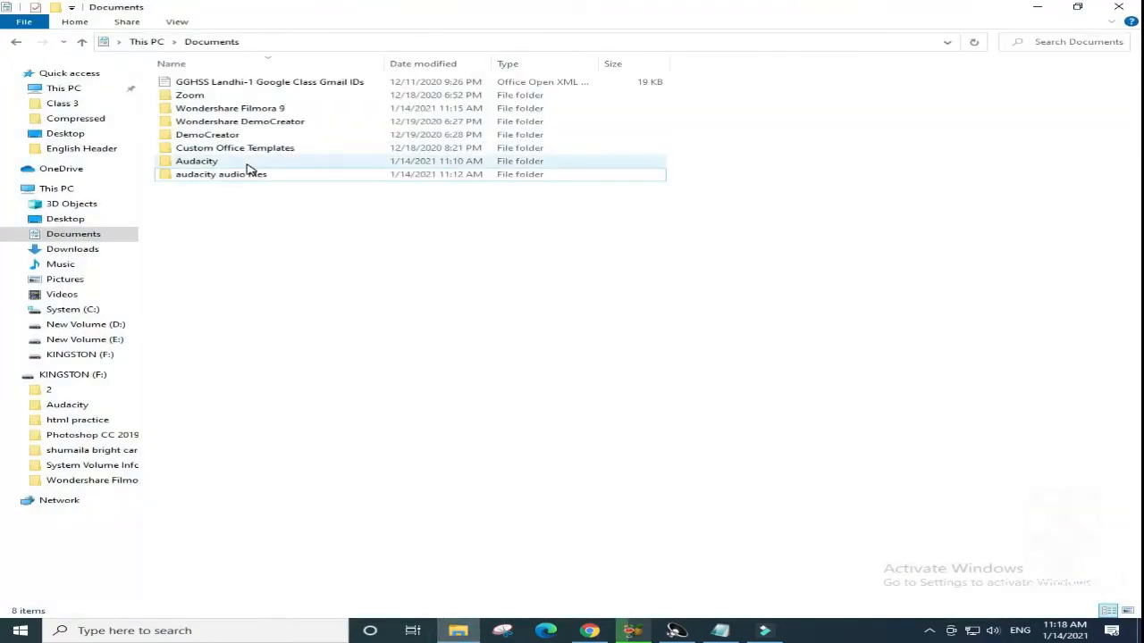
{"action": "double_click", "coordinate": [248, 165]}
{"action": "left_click", "coordinate": [269, 150]}
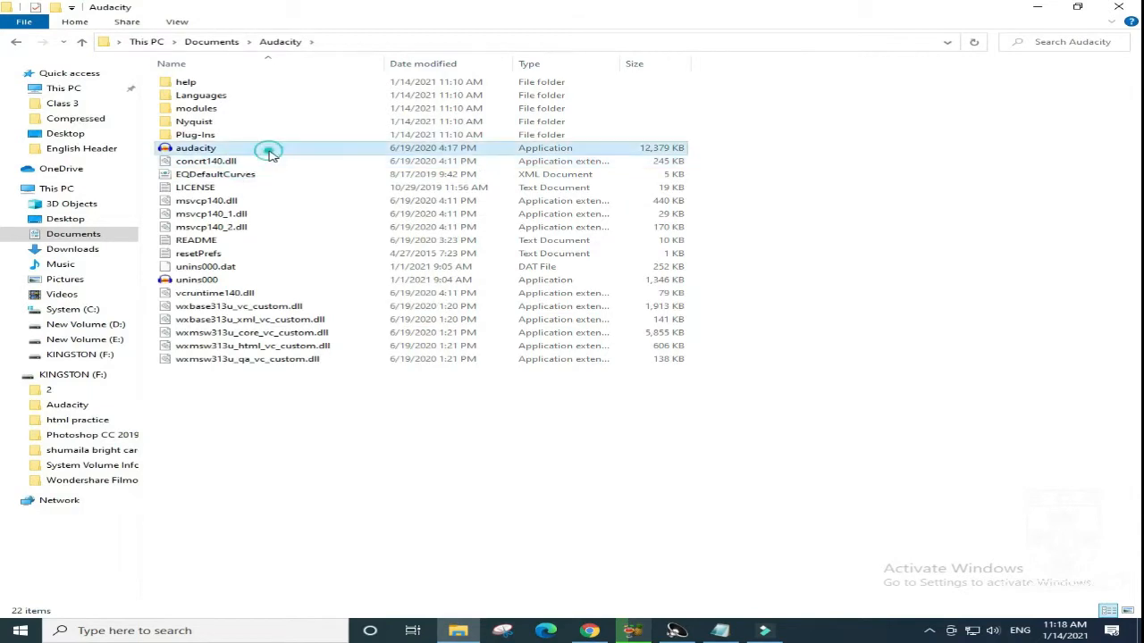
{"action": "double_click", "coordinate": [270, 151]}
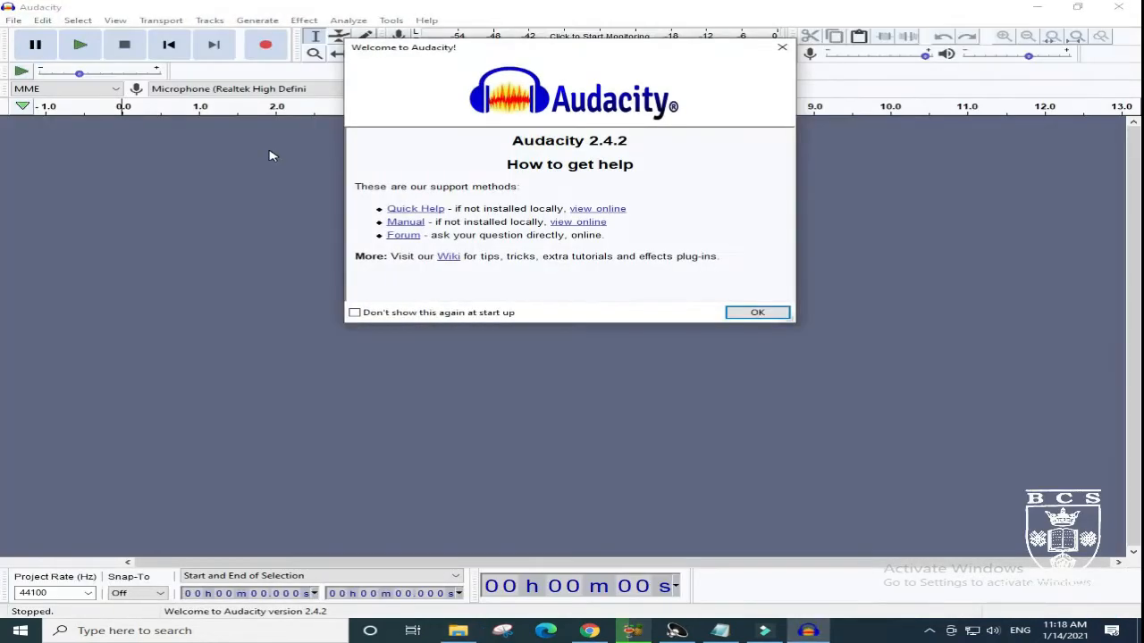
- Close Audacity, relaunch it from the same folder and dismiss its welcome dialog
{"action": "left_click", "coordinate": [782, 46]}
{"action": "left_click", "coordinate": [1118, 6]}
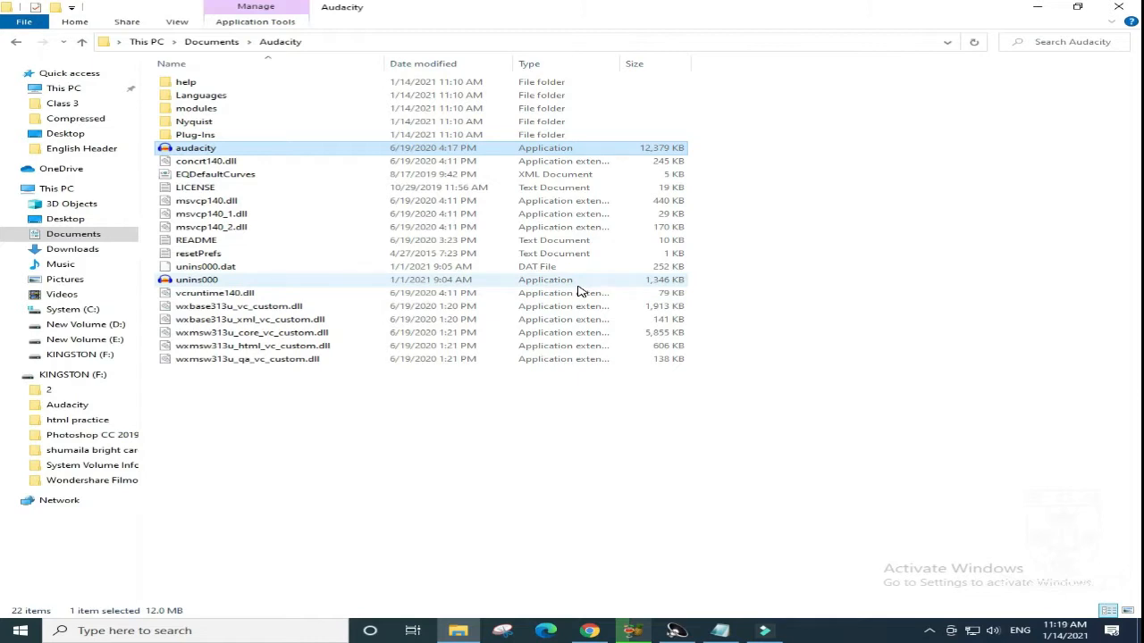
{"action": "left_click", "coordinate": [268, 160]}
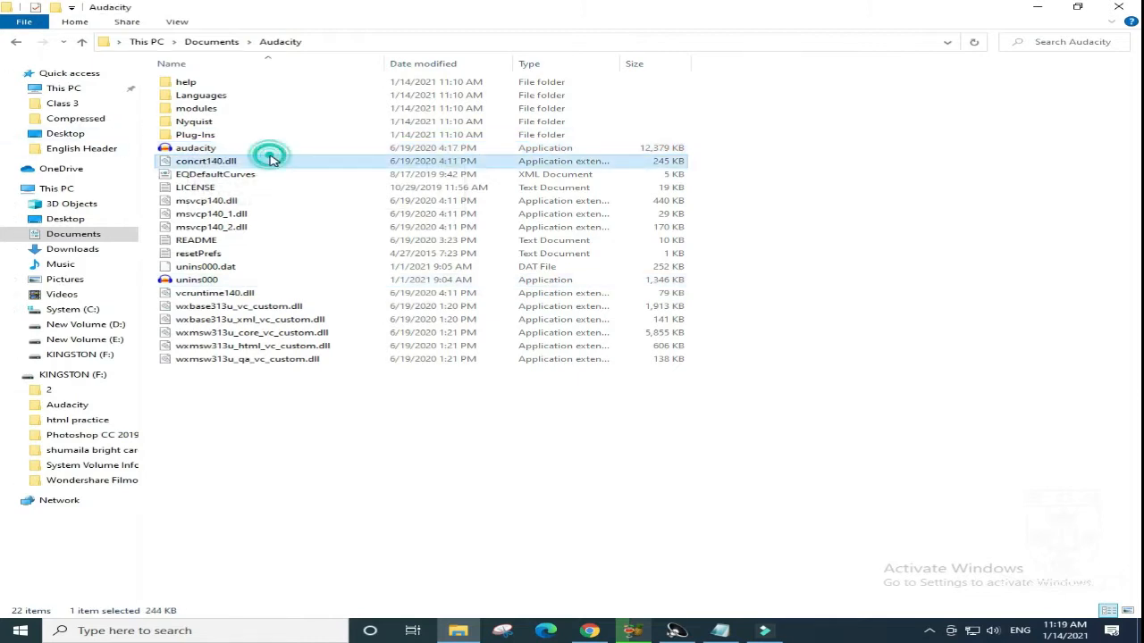
{"action": "double_click", "coordinate": [276, 149]}
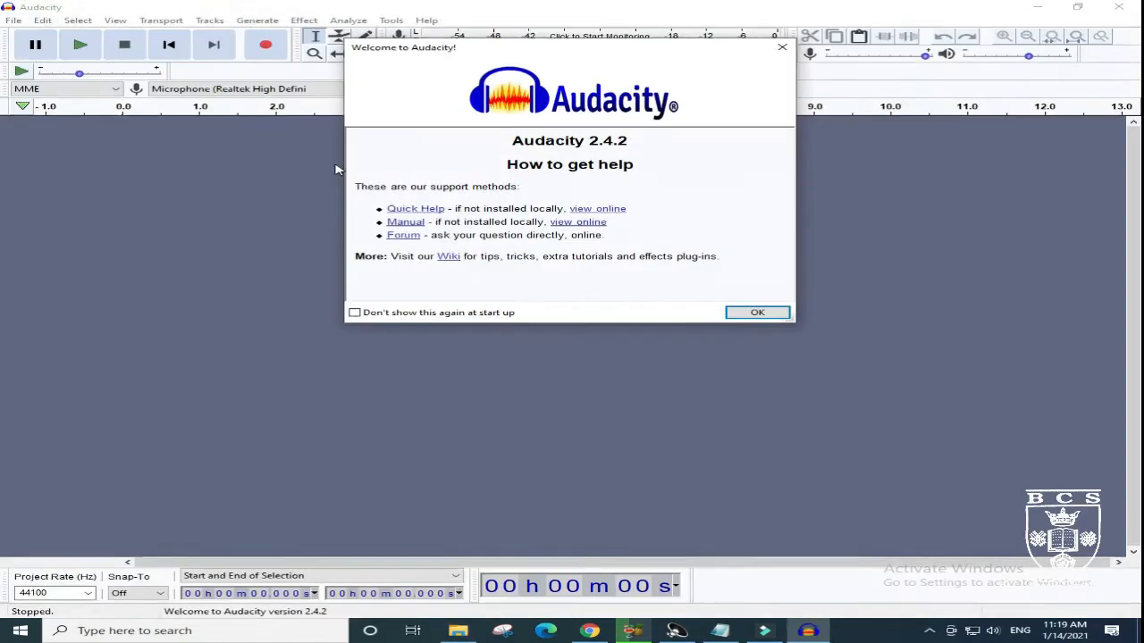
{"action": "left_click", "coordinate": [782, 46]}
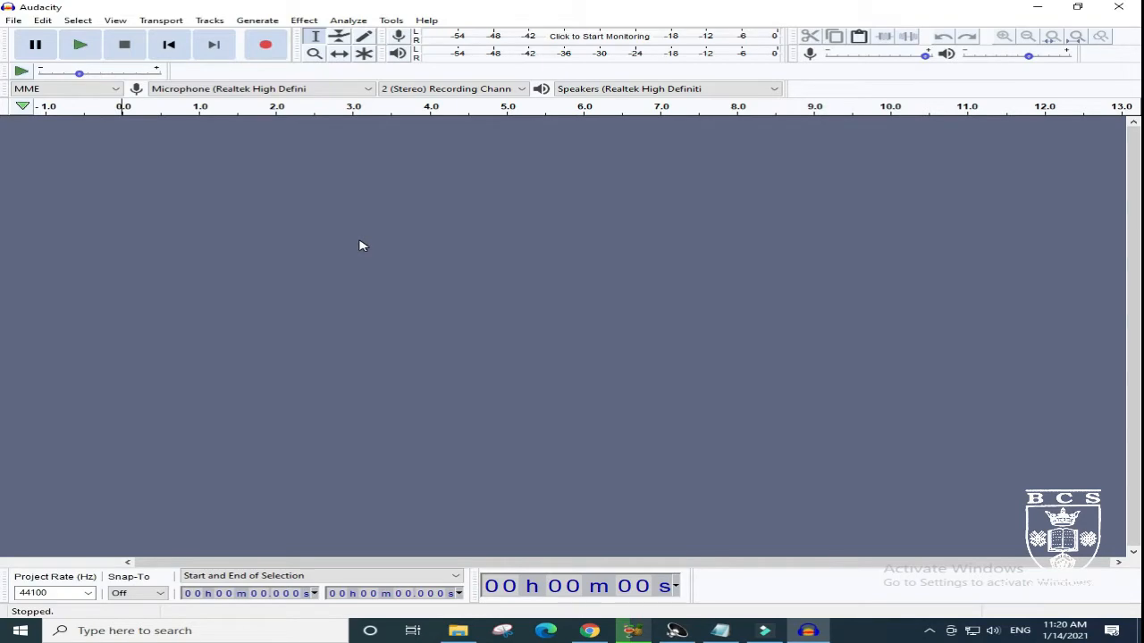
- Switch to Chrome, open a new blank tab and minimize the browser to return to Audacity
{"action": "left_click", "coordinate": [591, 631]}
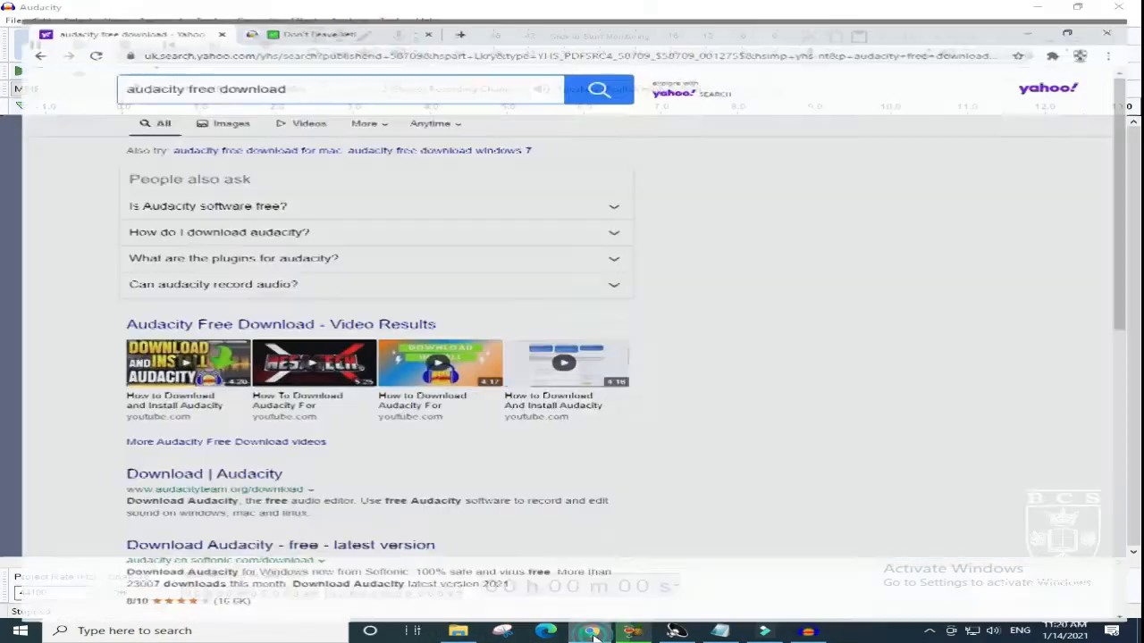
{"action": "left_click", "coordinate": [434, 10]}
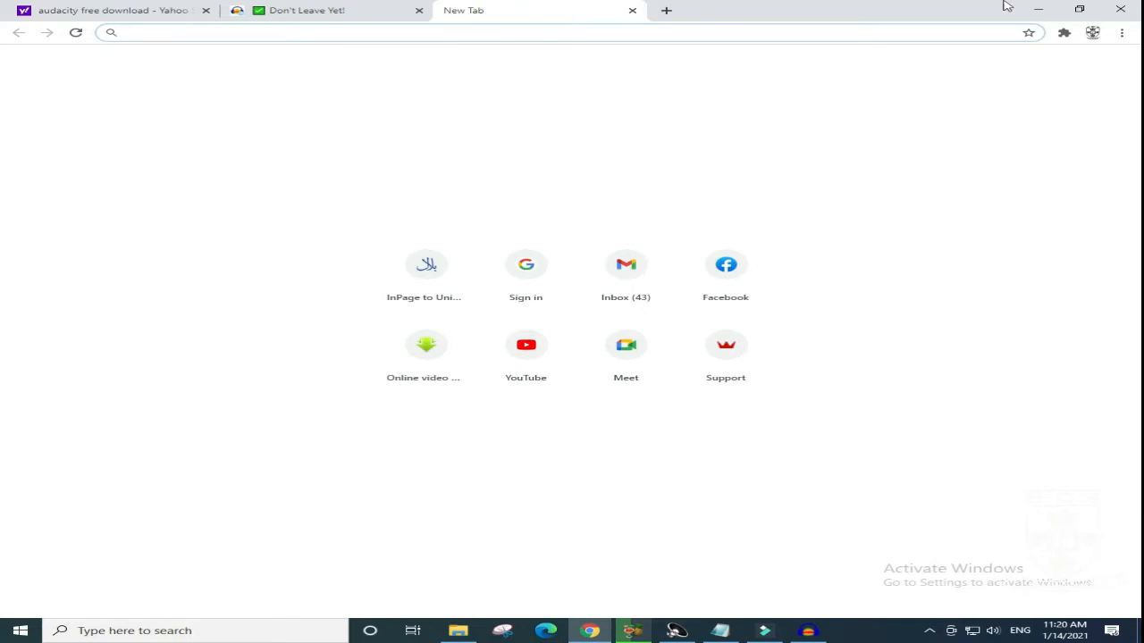
{"action": "left_click", "coordinate": [1037, 10]}
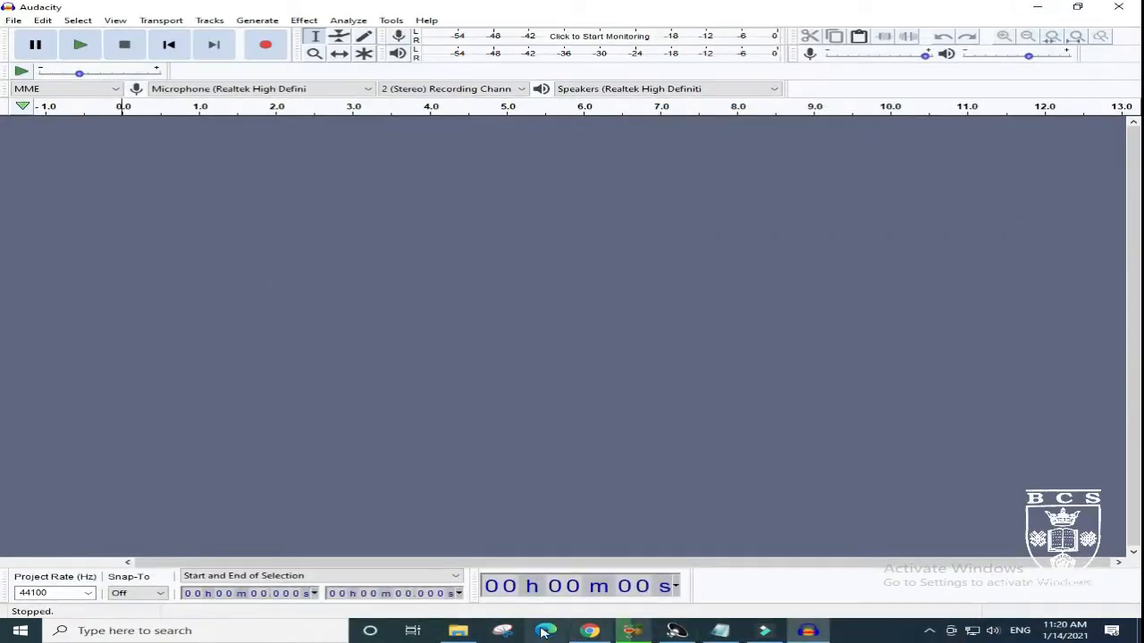
- Switch to File Explorer and check the contents of the audacity audio files folder in Documents
{"action": "left_click", "coordinate": [460, 630]}
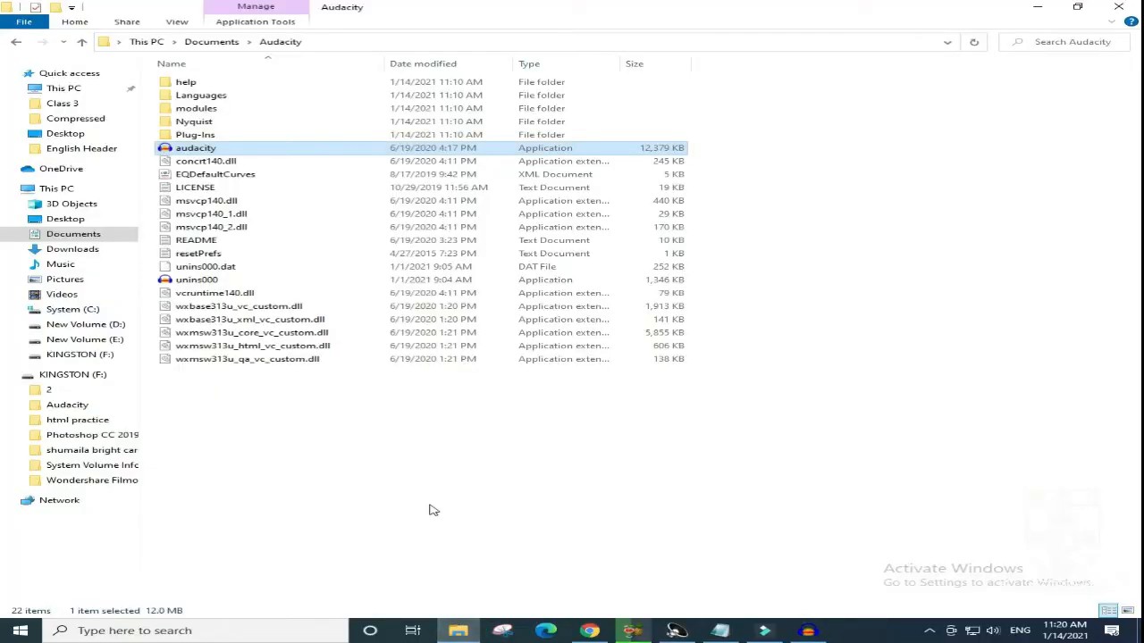
{"action": "left_click", "coordinate": [16, 42]}
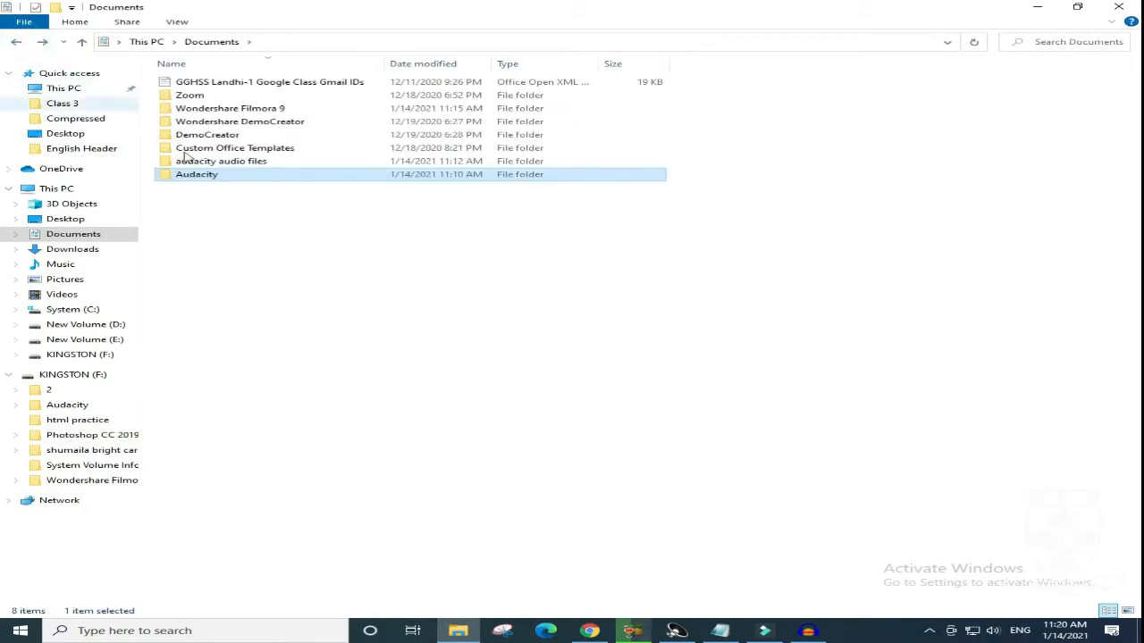
{"action": "double_click", "coordinate": [357, 163]}
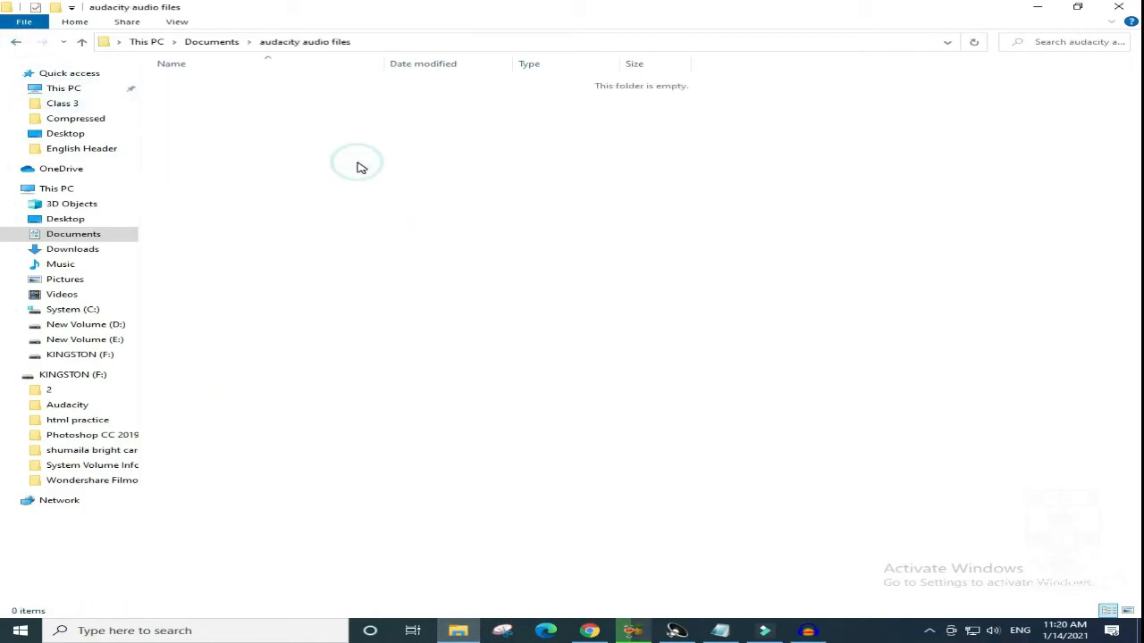
{"action": "left_click", "coordinate": [14, 43]}
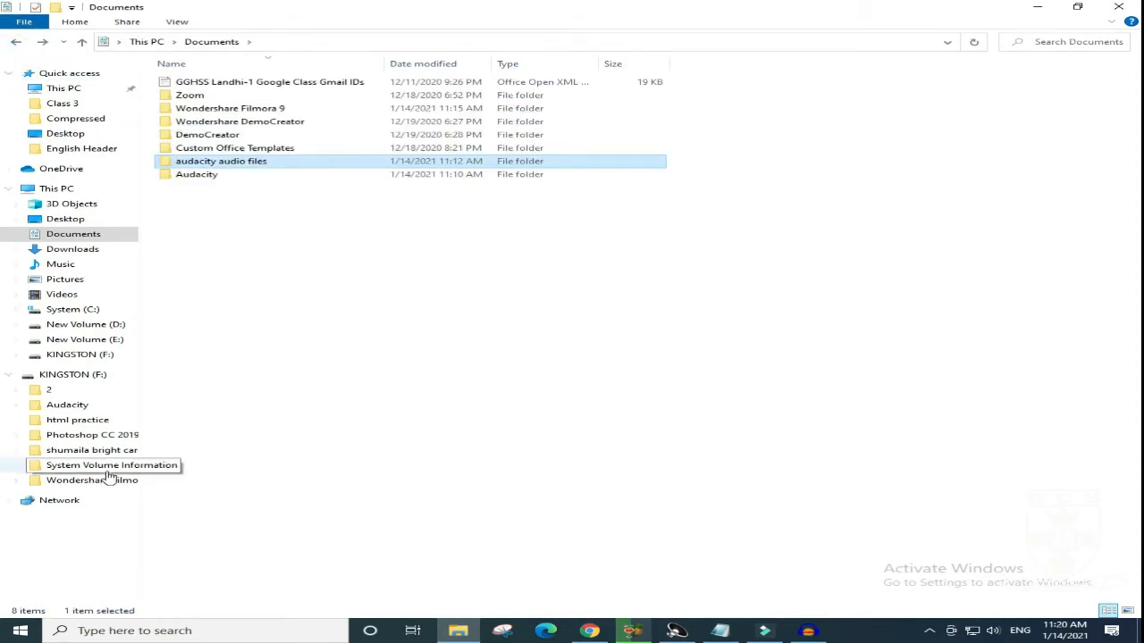
- Copy all seven files, leaving out the Audacity subfolder, from the audacity audio folder inside folder 2 on KINGSTON (F:)
{"action": "left_click", "coordinate": [102, 381]}
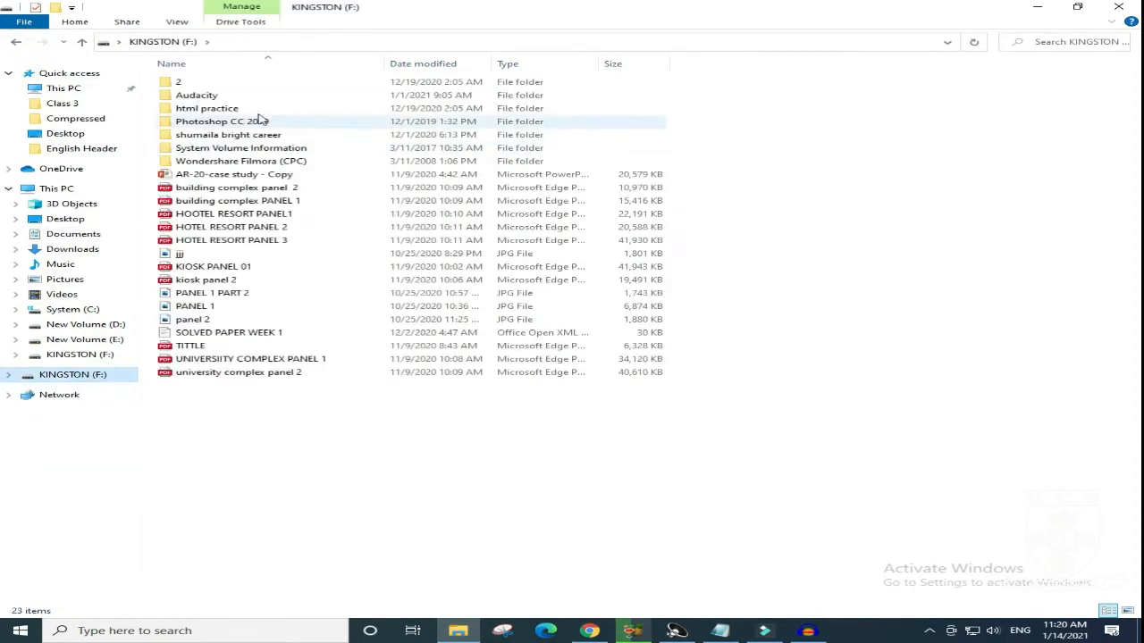
{"action": "double_click", "coordinate": [273, 82]}
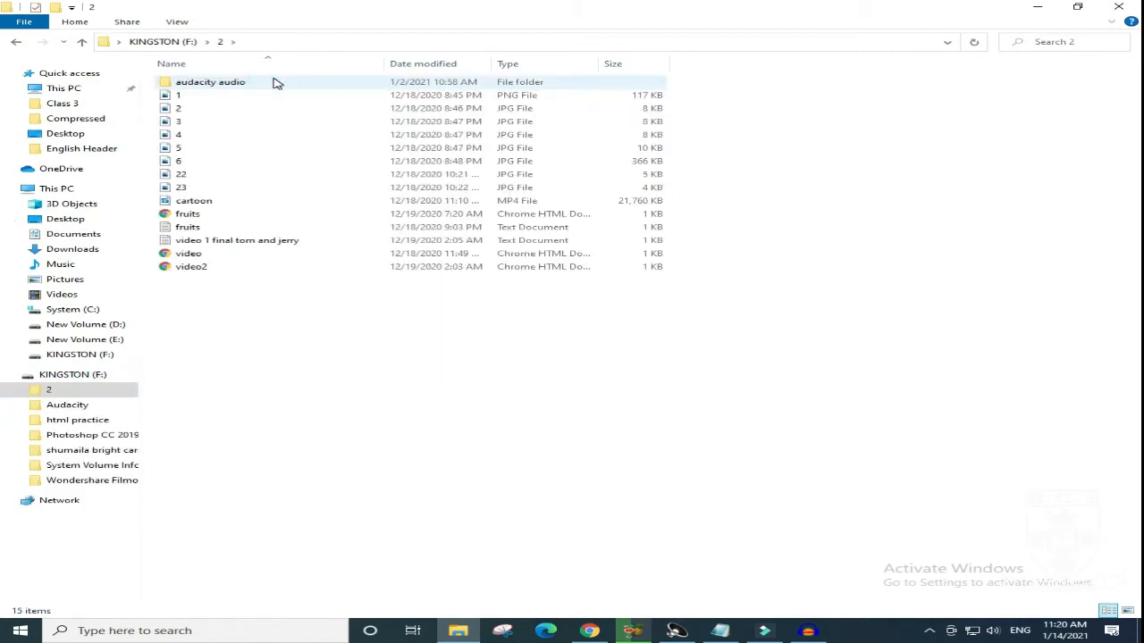
{"action": "double_click", "coordinate": [275, 82]}
{"action": "left_click_drag", "start_coordinate": [308, 228], "coordinate": [278, 97]}
{"action": "right_click", "coordinate": [278, 96]}
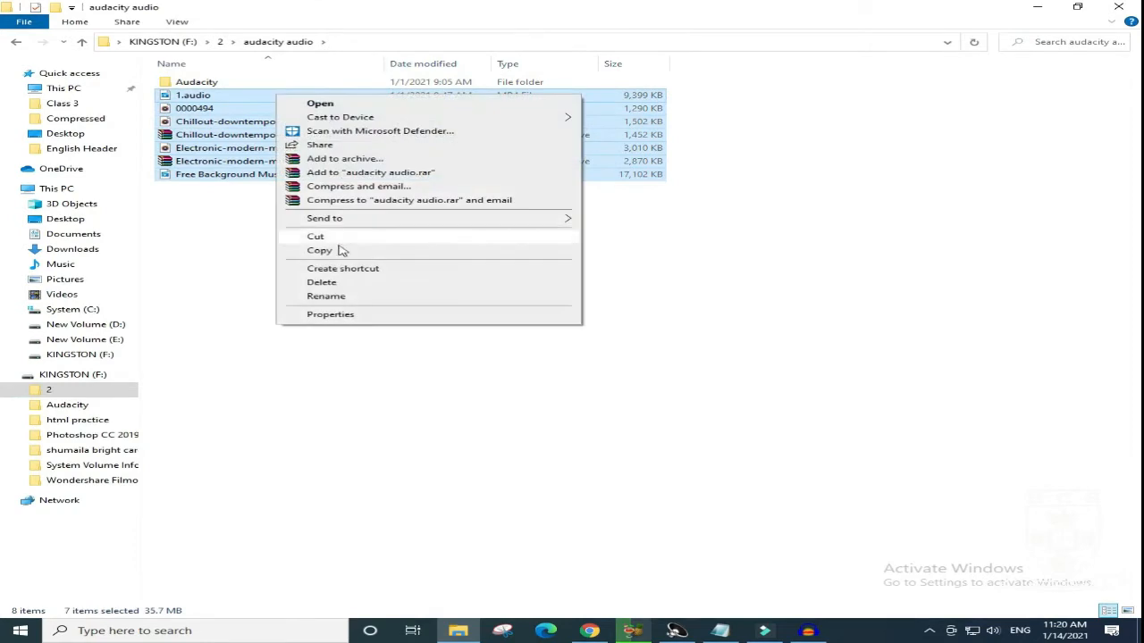
{"action": "left_click", "coordinate": [342, 251]}
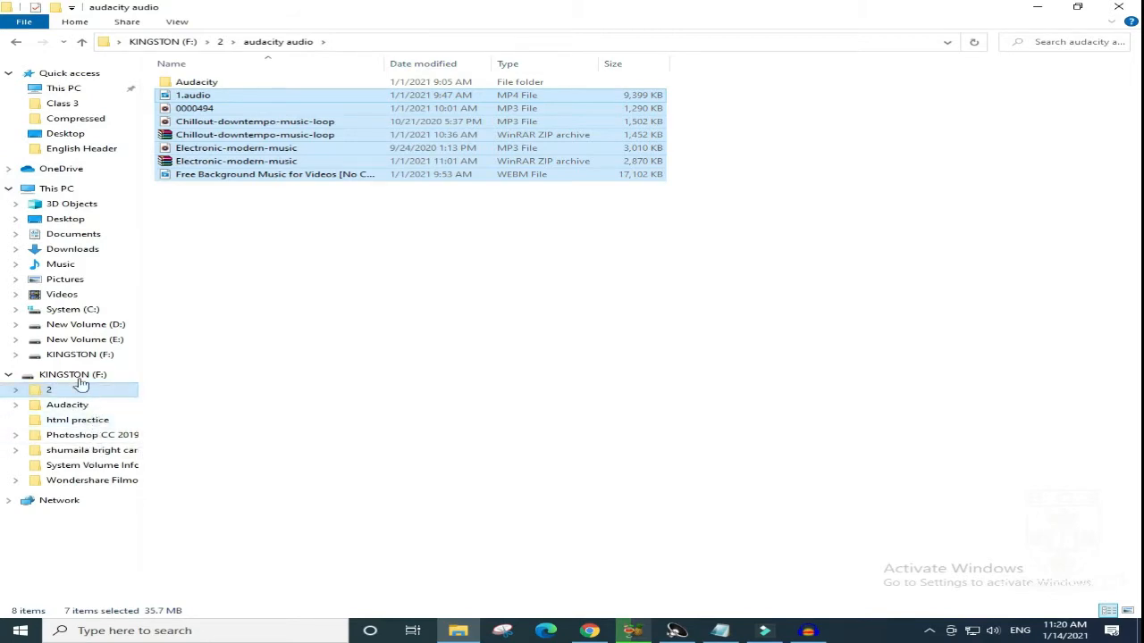
- Return to Documents and paste the copied files into the audacity audio files folder
{"action": "left_click", "coordinate": [15, 43]}
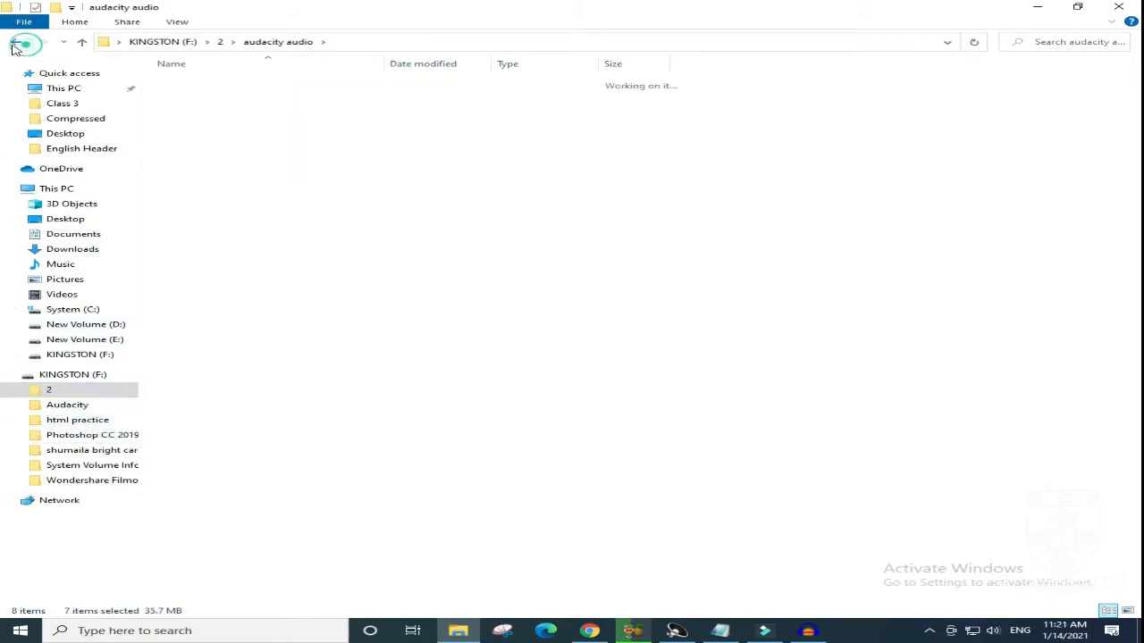
{"action": "left_click", "coordinate": [15, 43]}
{"action": "left_click", "coordinate": [16, 42]}
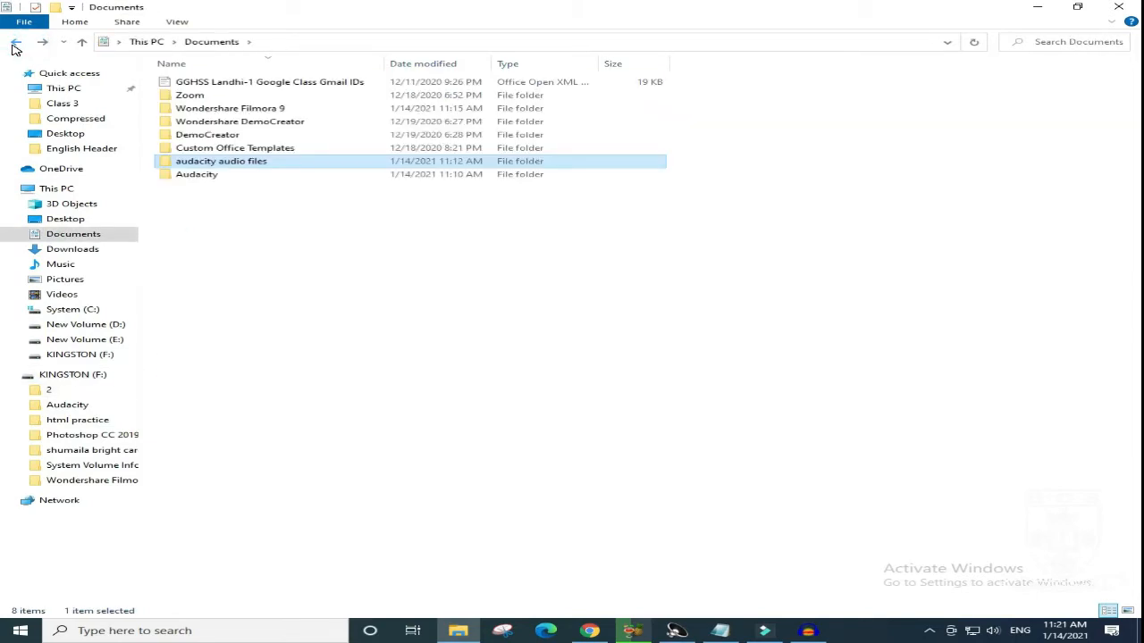
{"action": "left_click", "coordinate": [301, 171]}
{"action": "left_click", "coordinate": [302, 161]}
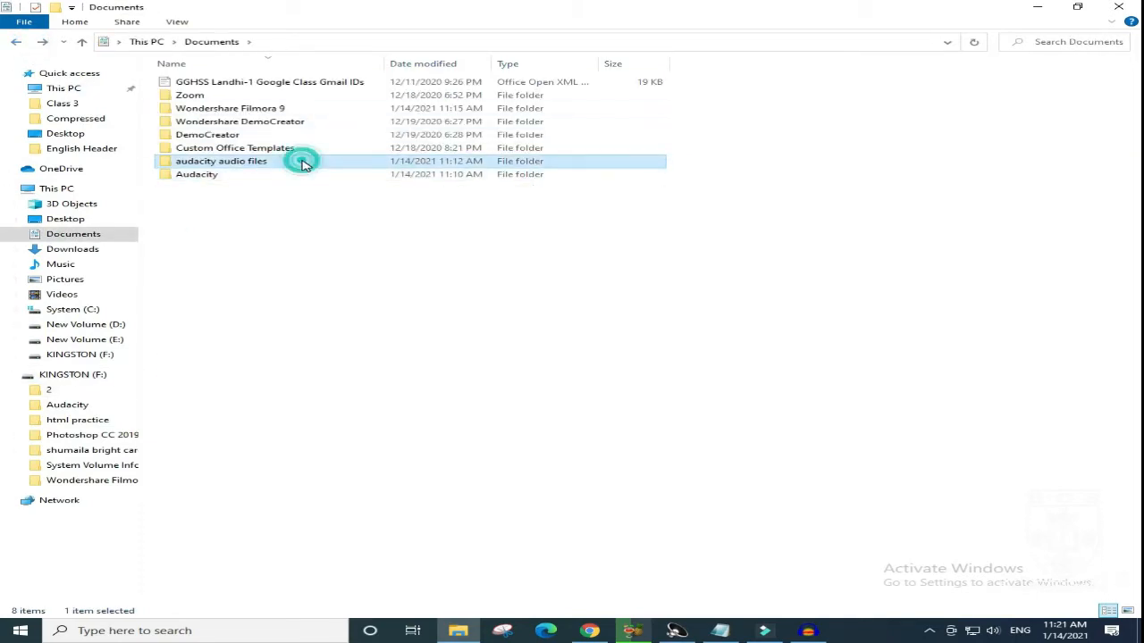
{"action": "double_click", "coordinate": [302, 162]}
{"action": "right_click", "coordinate": [274, 122]}
{"action": "left_click", "coordinate": [351, 208]}
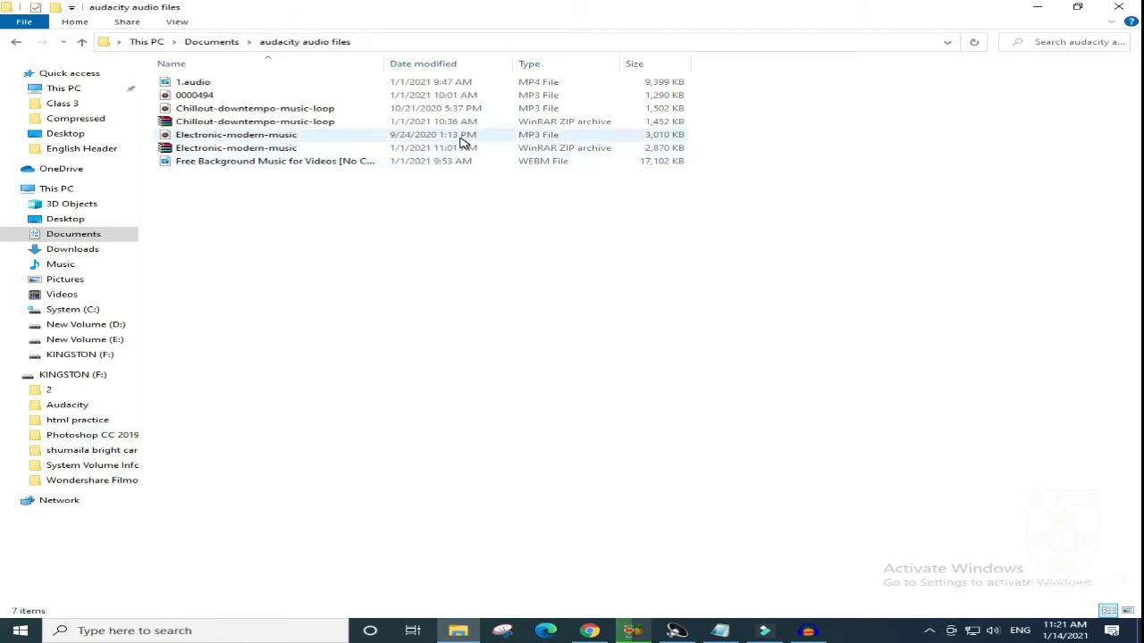
- Switch to Audacity and open the Chillout-downtempo-music-loop MP3 from the audacity audio folder
{"action": "mouse_move", "coordinate": [590, 630]}
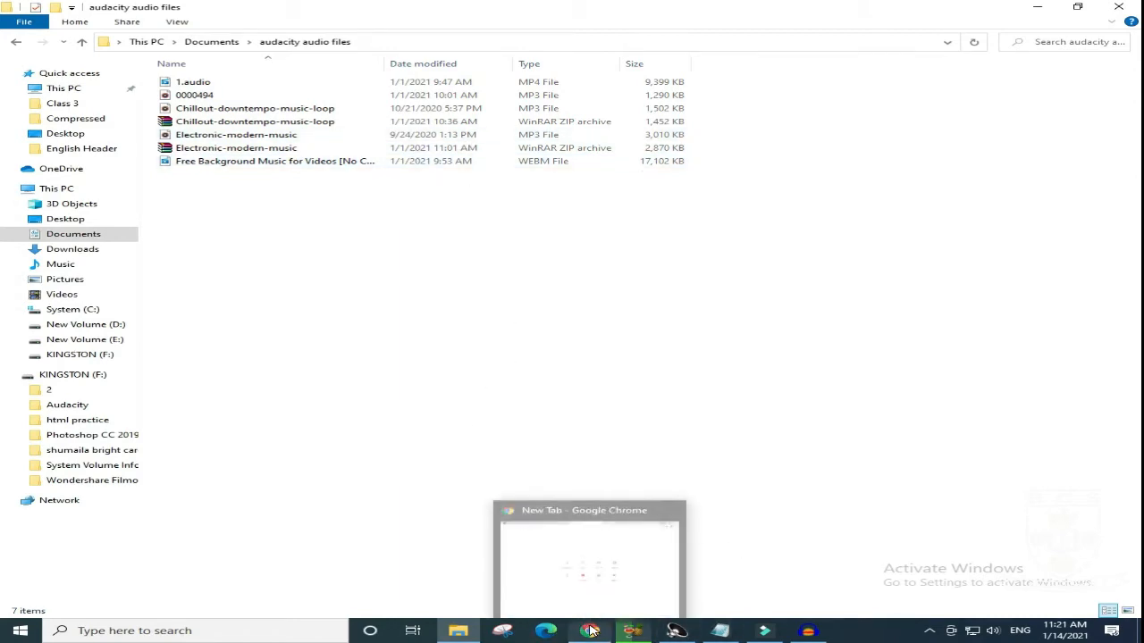
{"action": "left_click", "coordinate": [819, 634]}
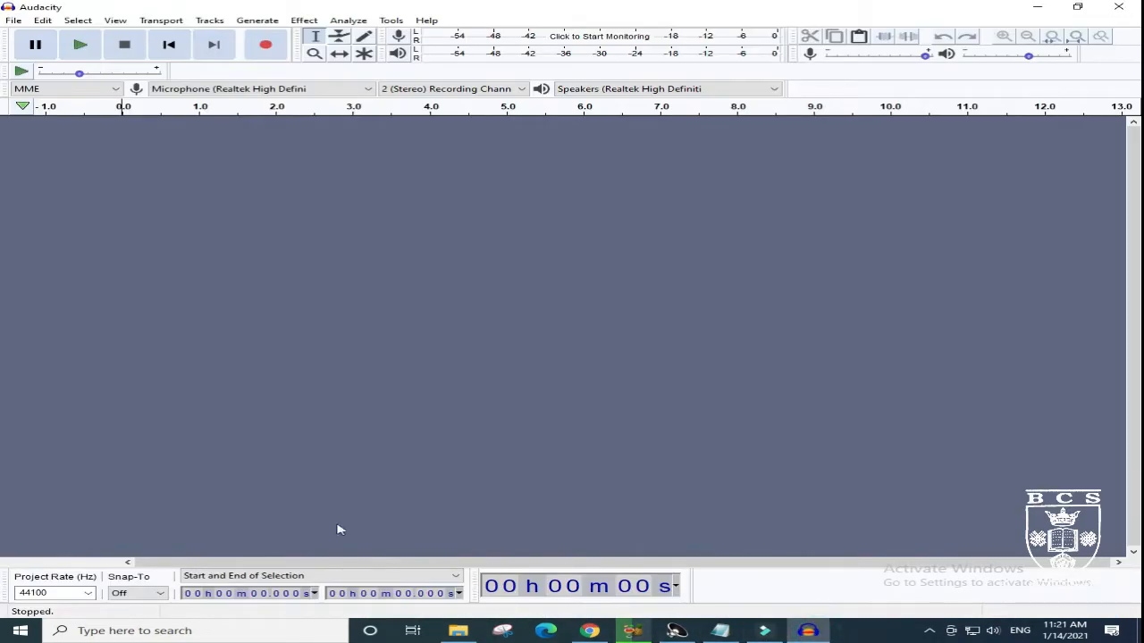
{"action": "left_click", "coordinate": [14, 20]}
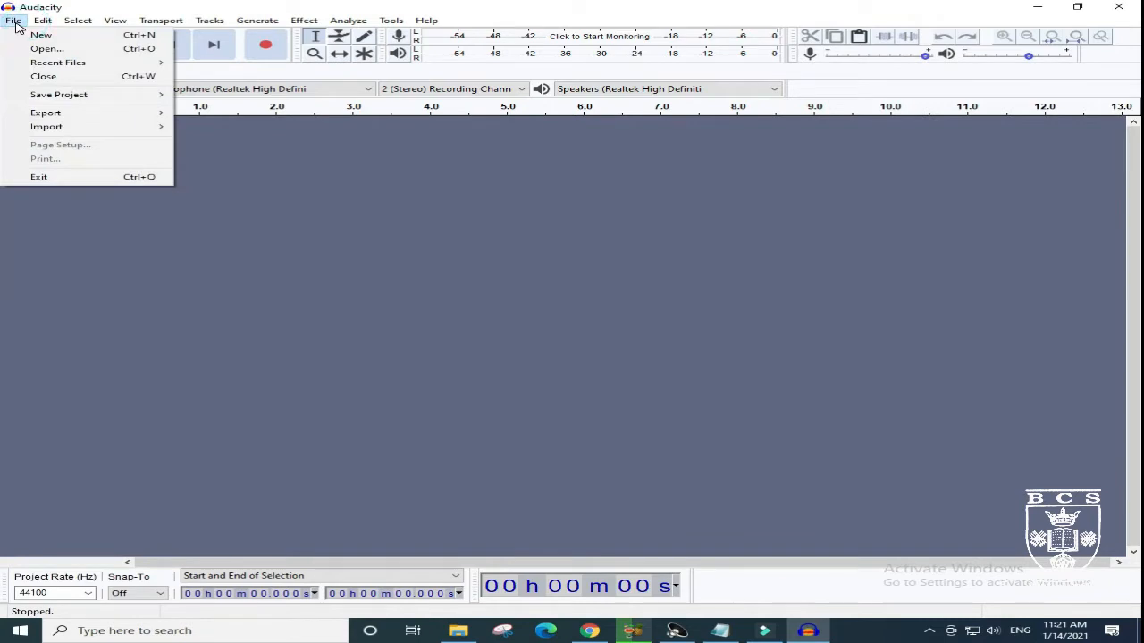
{"action": "left_click", "coordinate": [54, 51]}
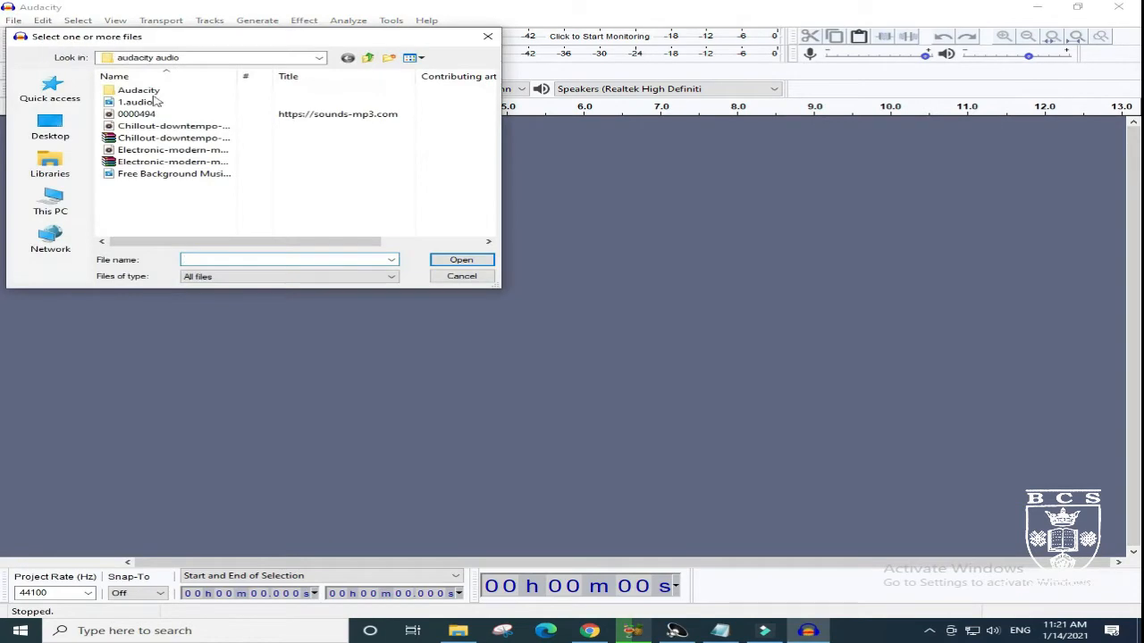
{"action": "double_click", "coordinate": [162, 127]}
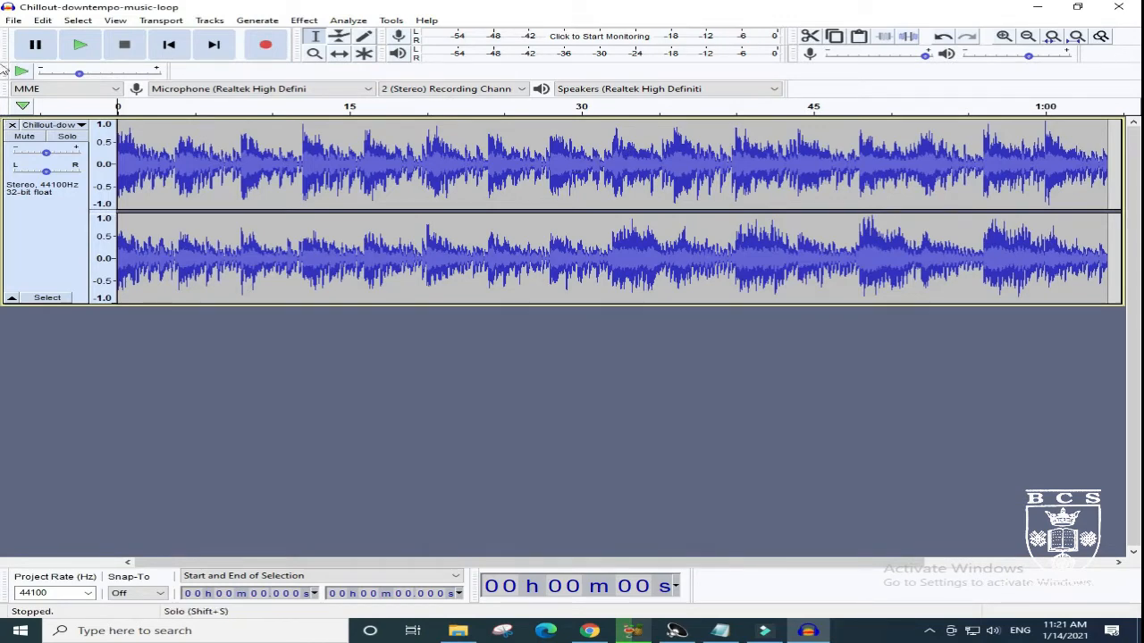
- Open the Electronic-modern-music MP3 as a separate project and show the previews of both open project windows
{"action": "left_click", "coordinate": [13, 20]}
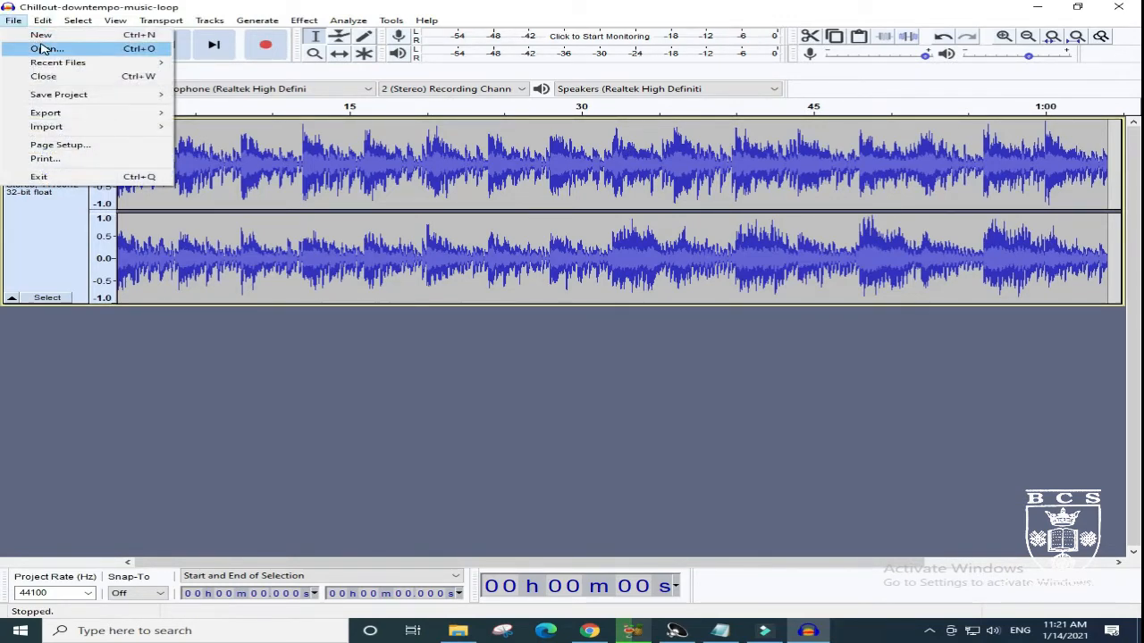
{"action": "left_click", "coordinate": [42, 48]}
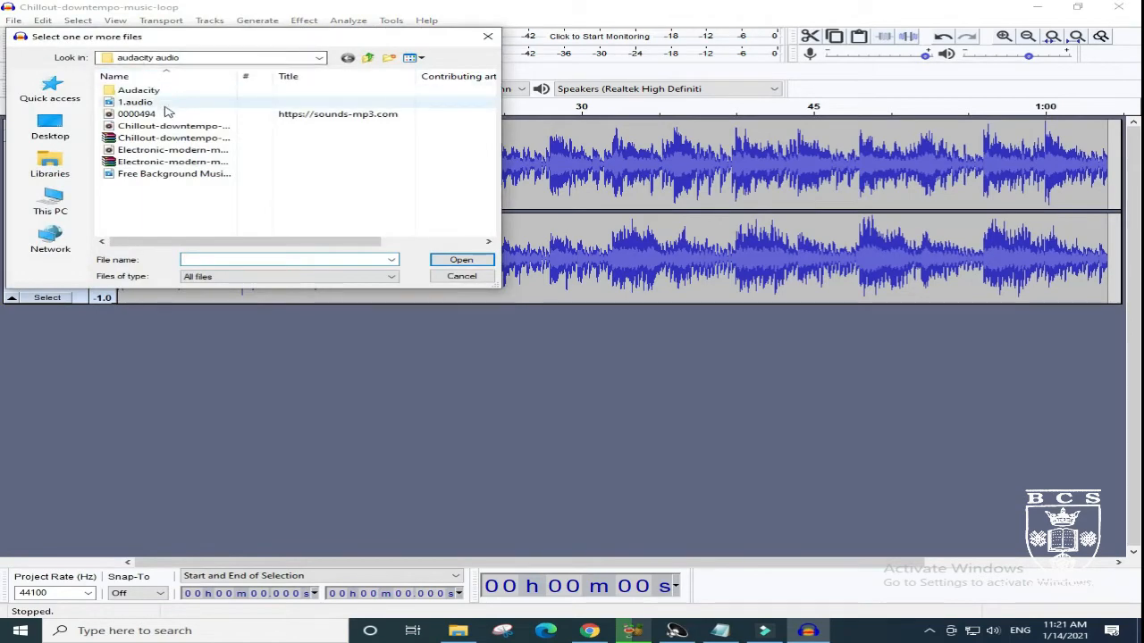
{"action": "double_click", "coordinate": [207, 152]}
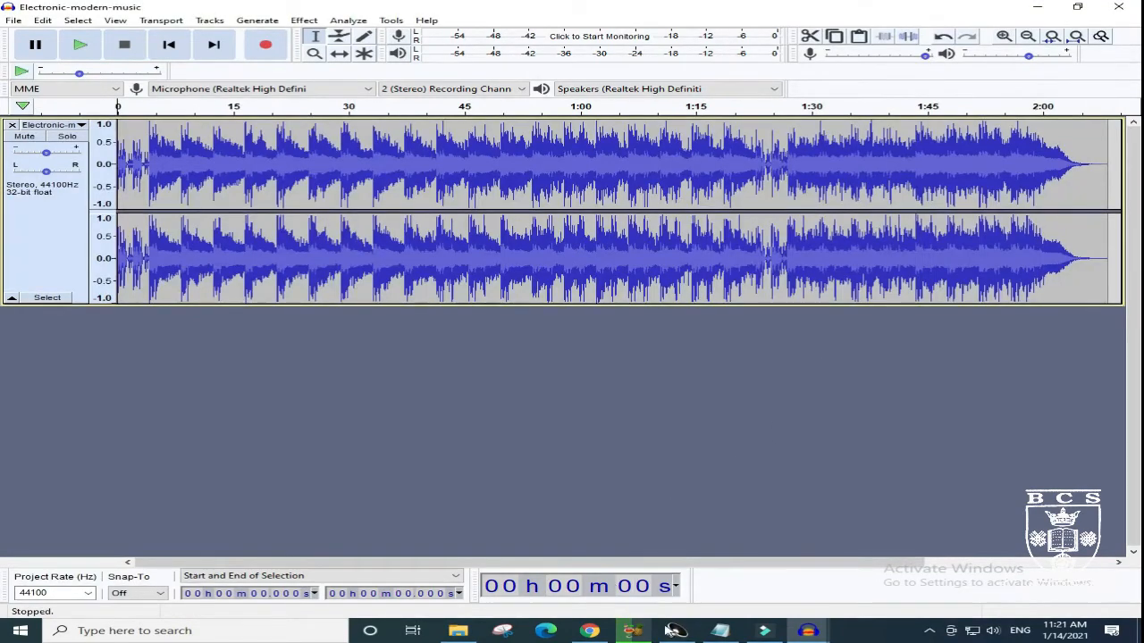
{"action": "mouse_move", "coordinate": [807, 637]}
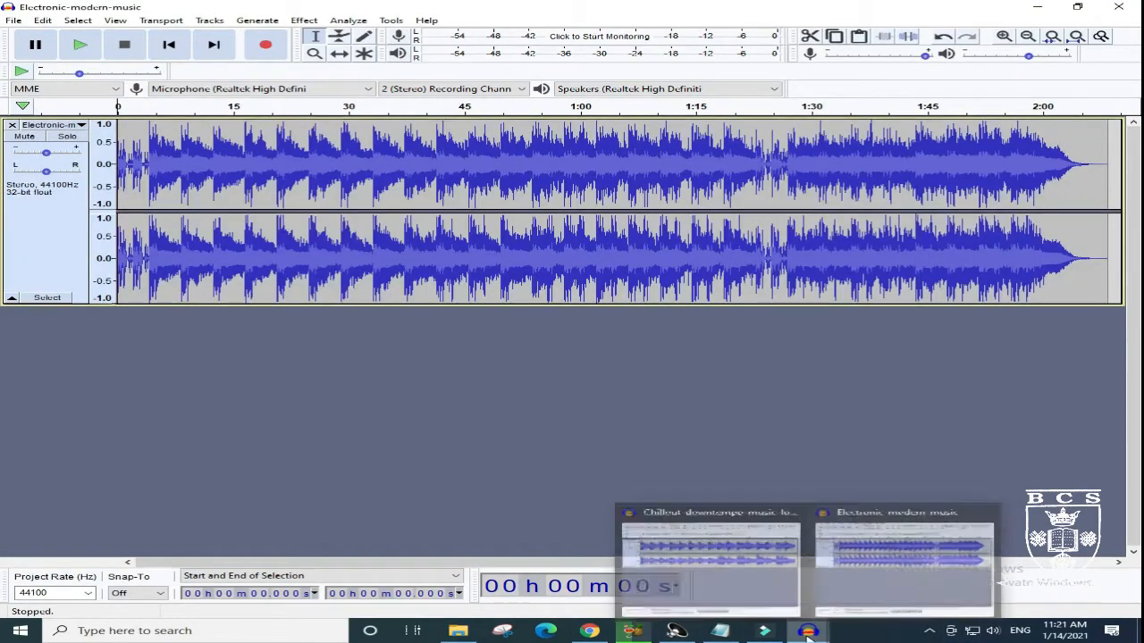
- Close the Electronic-modern-music project window without saving its changes
{"action": "mouse_move", "coordinate": [728, 577]}
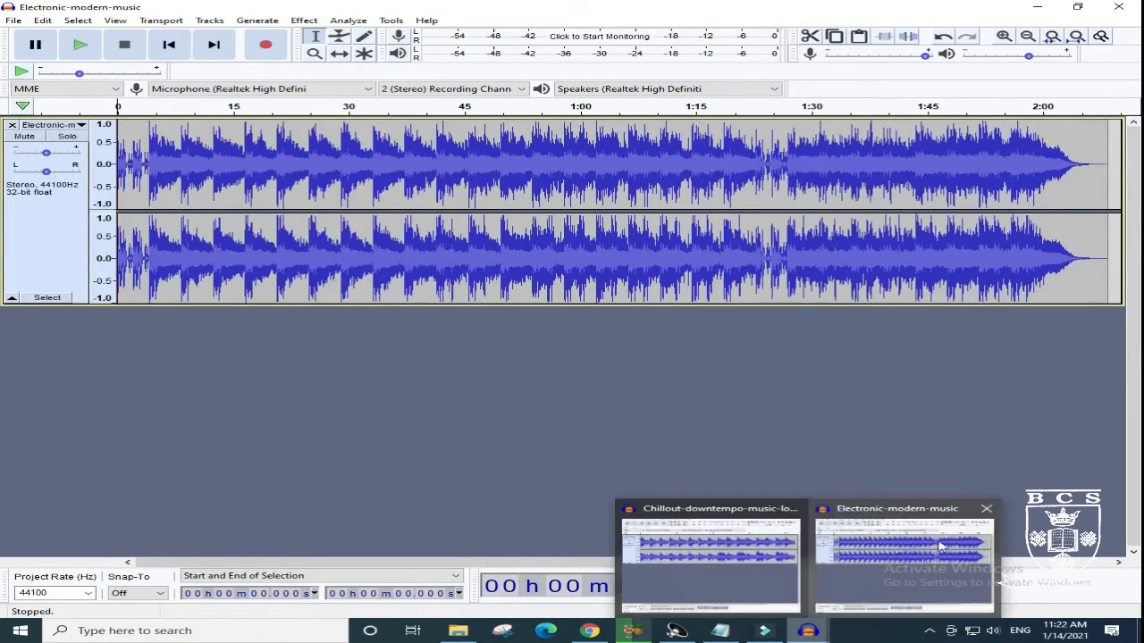
{"action": "left_click", "coordinate": [986, 509]}
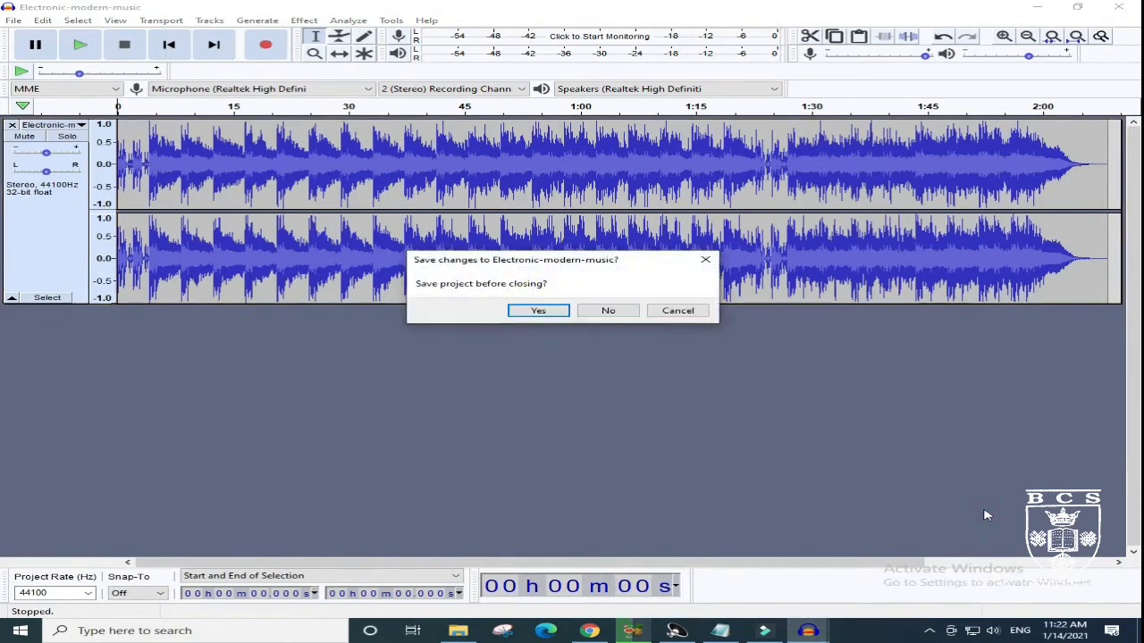
{"action": "left_click", "coordinate": [608, 311]}
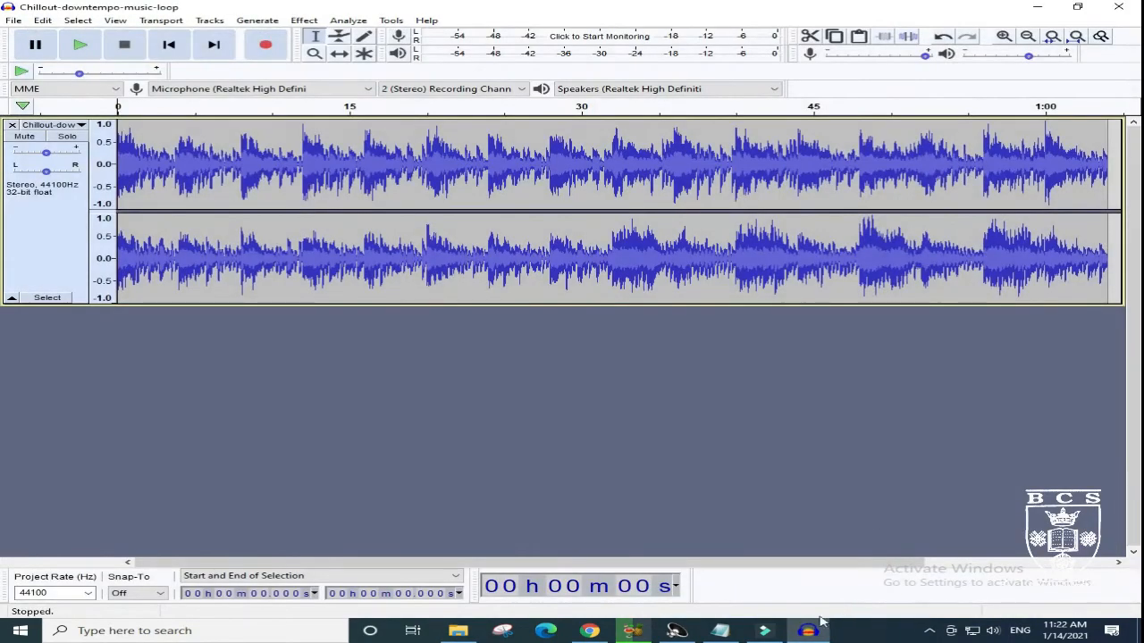
- Import the Electronic-modern-music MP3 as a second audio track into the Chillout-downtempo-music-loop project
{"action": "left_click", "coordinate": [14, 21]}
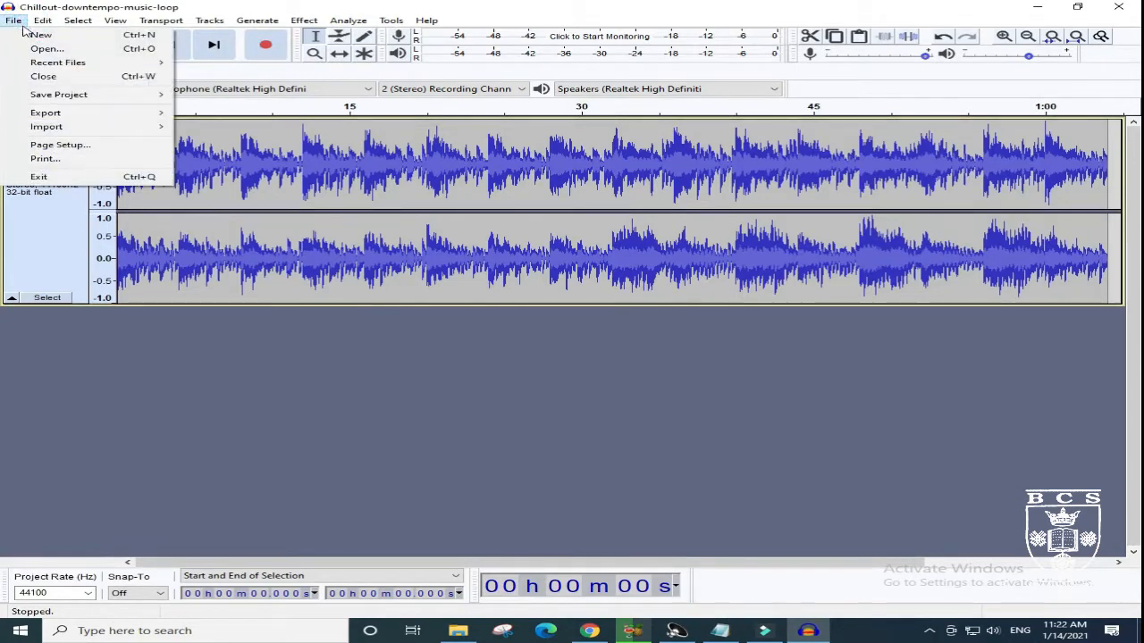
{"action": "mouse_move", "coordinate": [77, 132]}
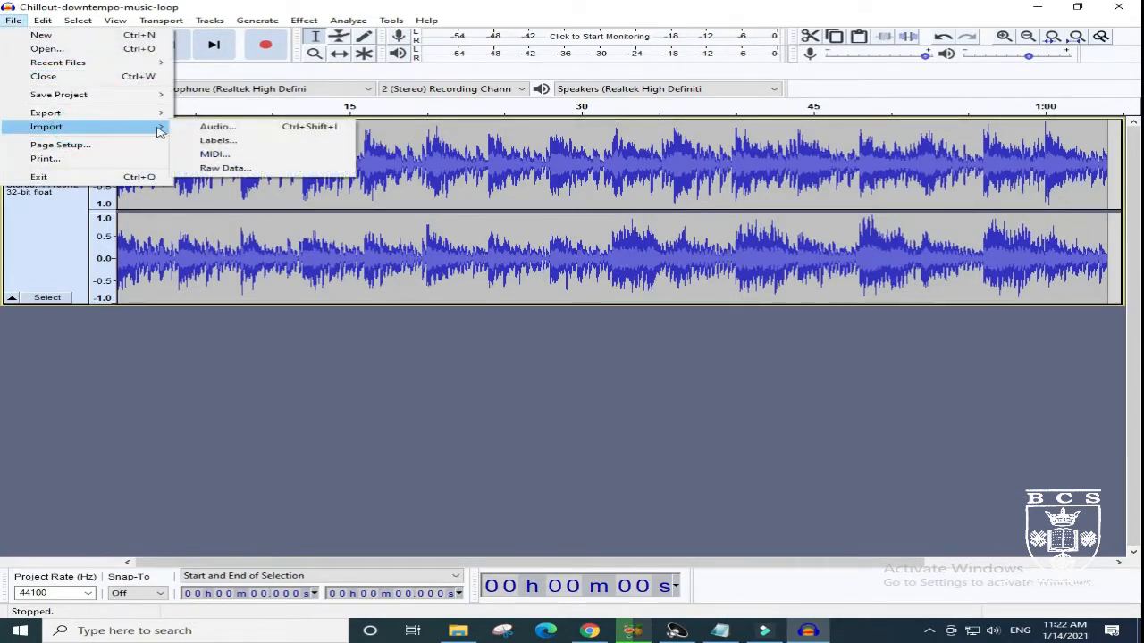
{"action": "left_click", "coordinate": [233, 126]}
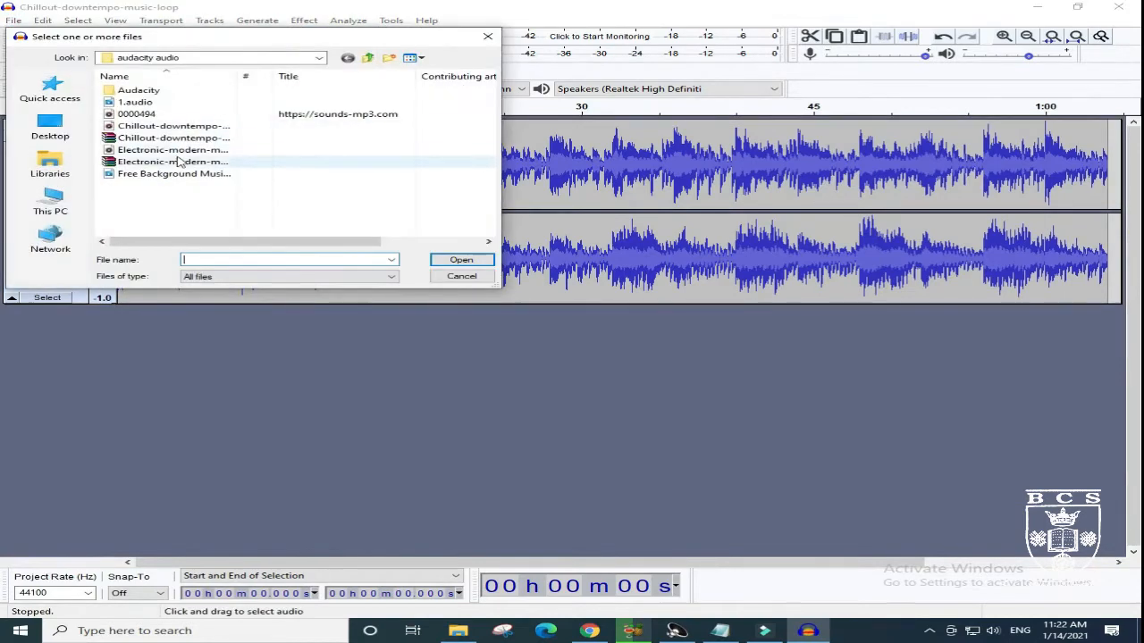
{"action": "double_click", "coordinate": [182, 152]}
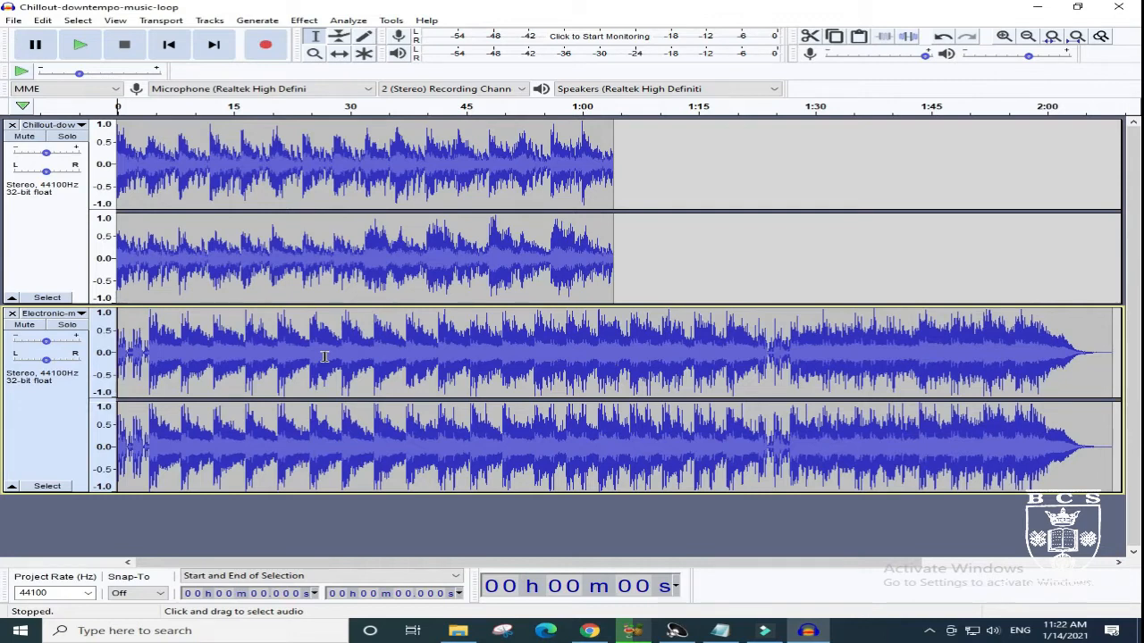
- Remove the Electronic-modern-music track from the project and create a new empty project
{"action": "left_click", "coordinate": [11, 314]}
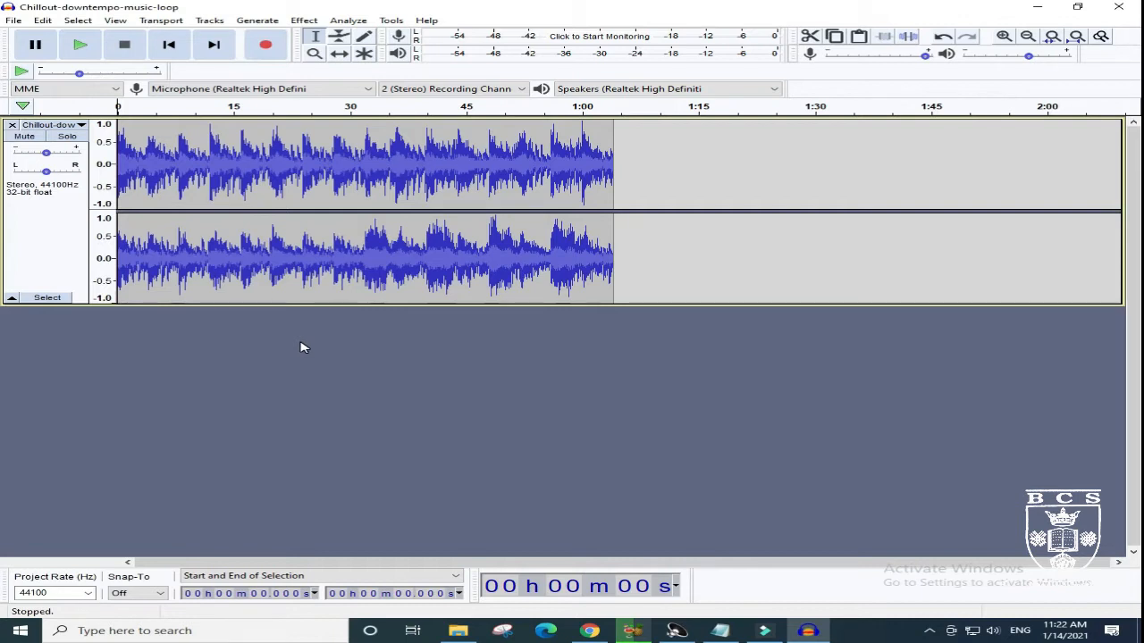
{"action": "left_click", "coordinate": [18, 21]}
{"action": "left_click", "coordinate": [36, 35]}
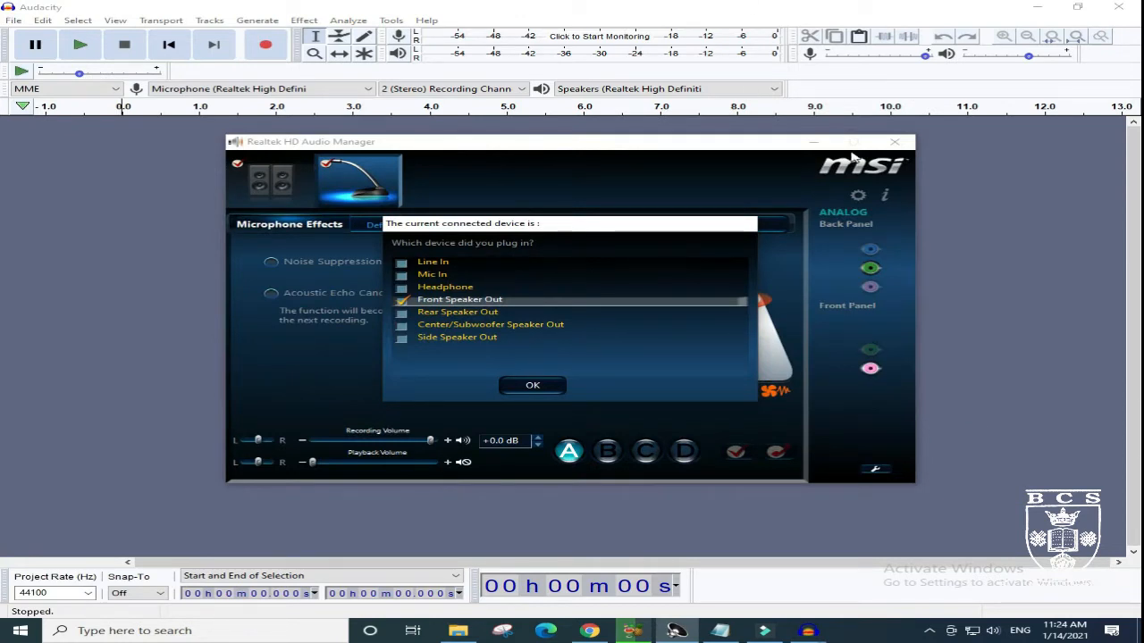
- Confirm Front Speaker Out as the plugged-in device and minimize Realtek HD Audio Manager
{"action": "left_click", "coordinate": [532, 386]}
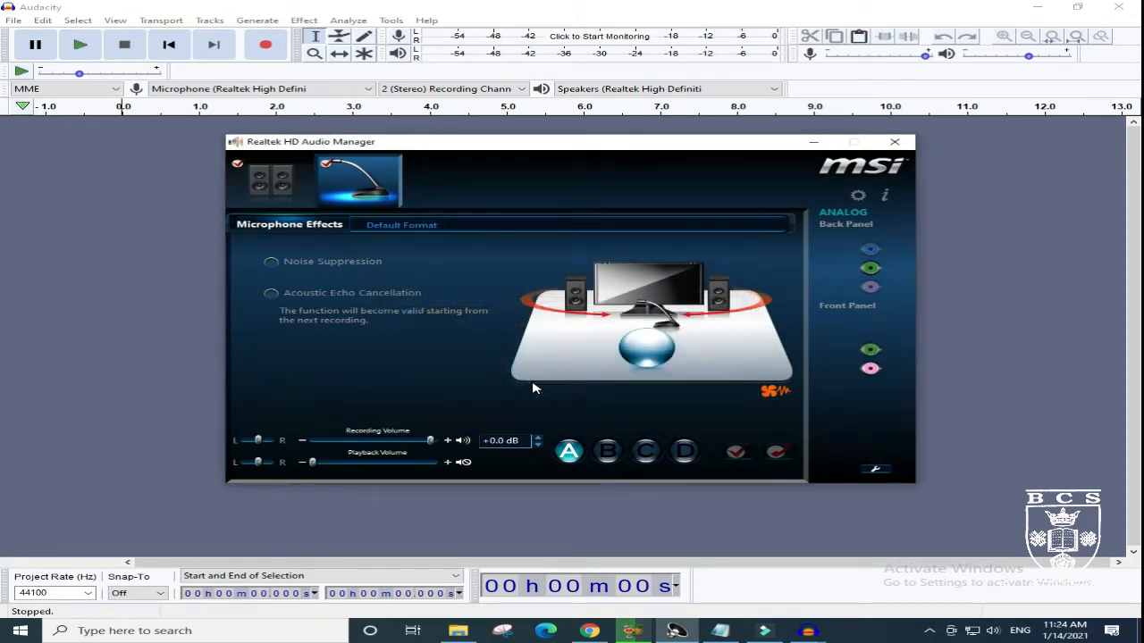
{"action": "left_click", "coordinate": [812, 142]}
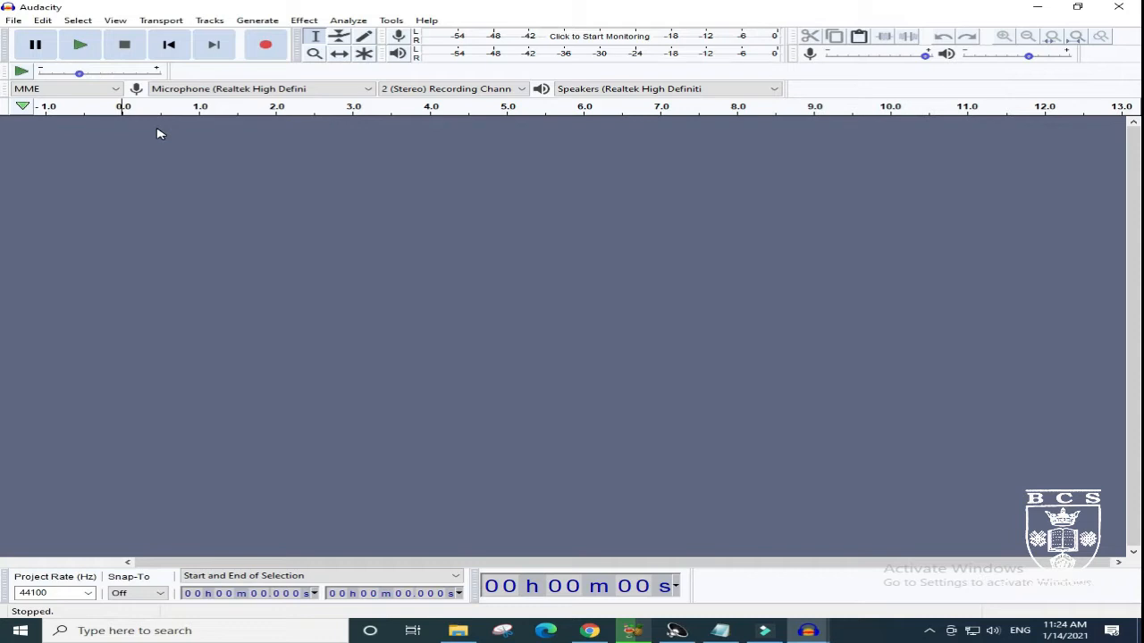
- Set playback to Speakers (Realtek), recording to Microphone (Realtek), and the recording channels to 1 (Mono)
{"action": "left_click", "coordinate": [775, 89]}
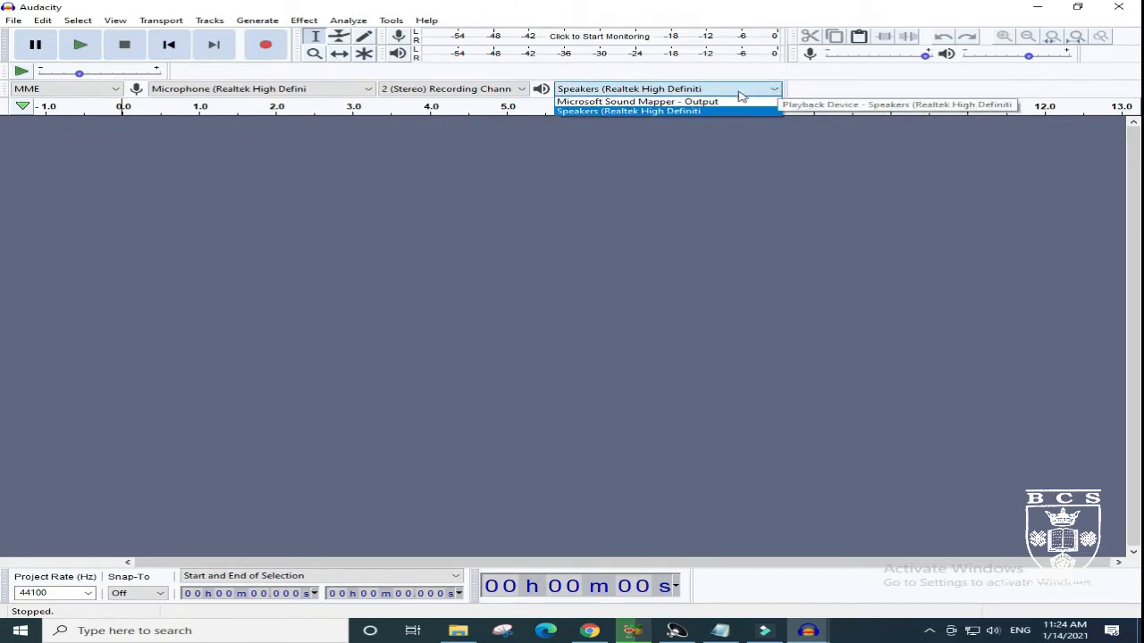
{"action": "left_click", "coordinate": [703, 112]}
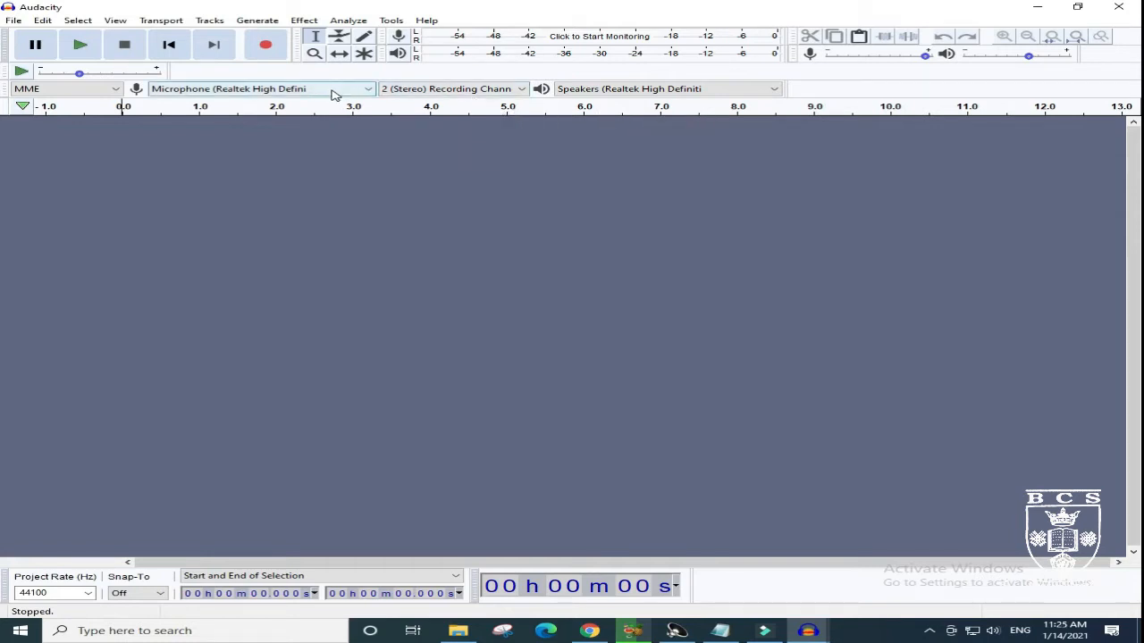
{"action": "left_click", "coordinate": [433, 89]}
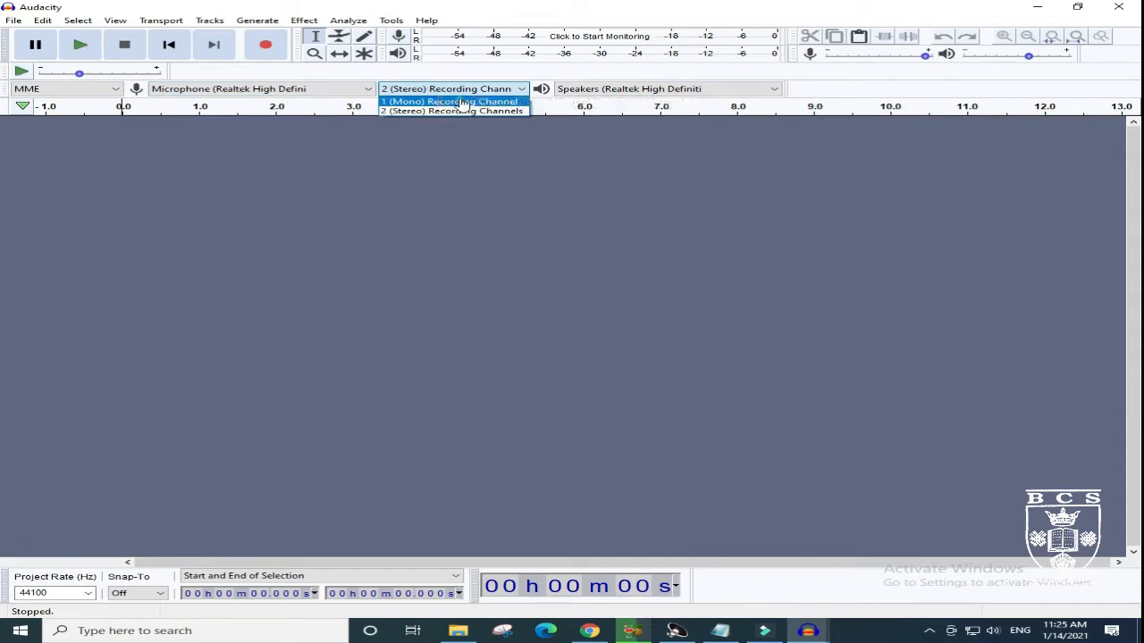
{"action": "left_click", "coordinate": [462, 102]}
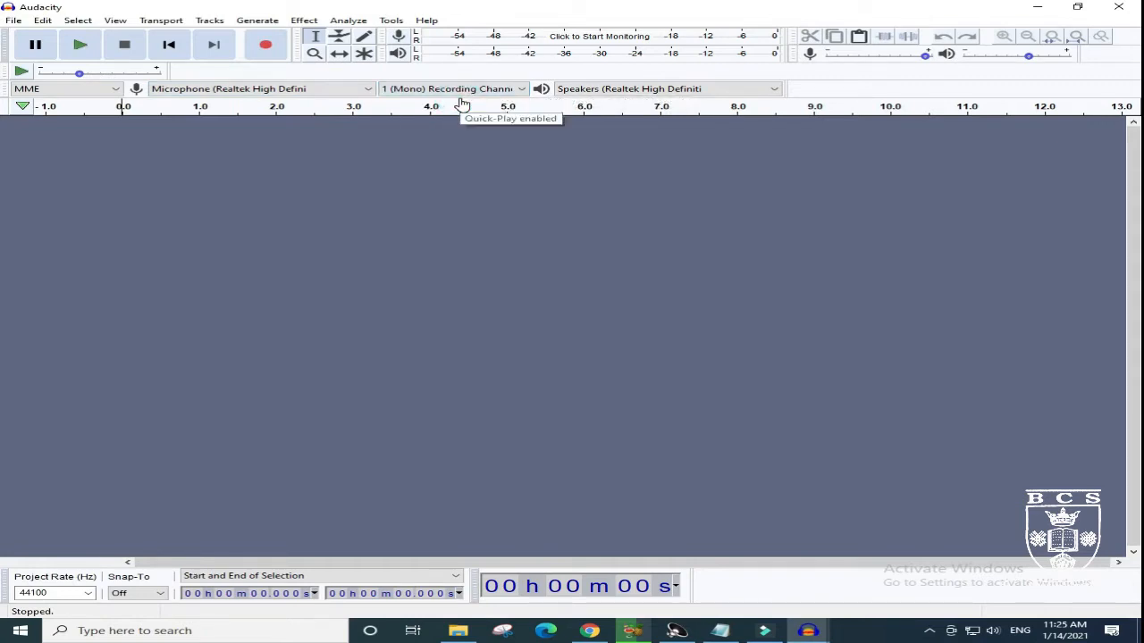
{"action": "left_click", "coordinate": [330, 89]}
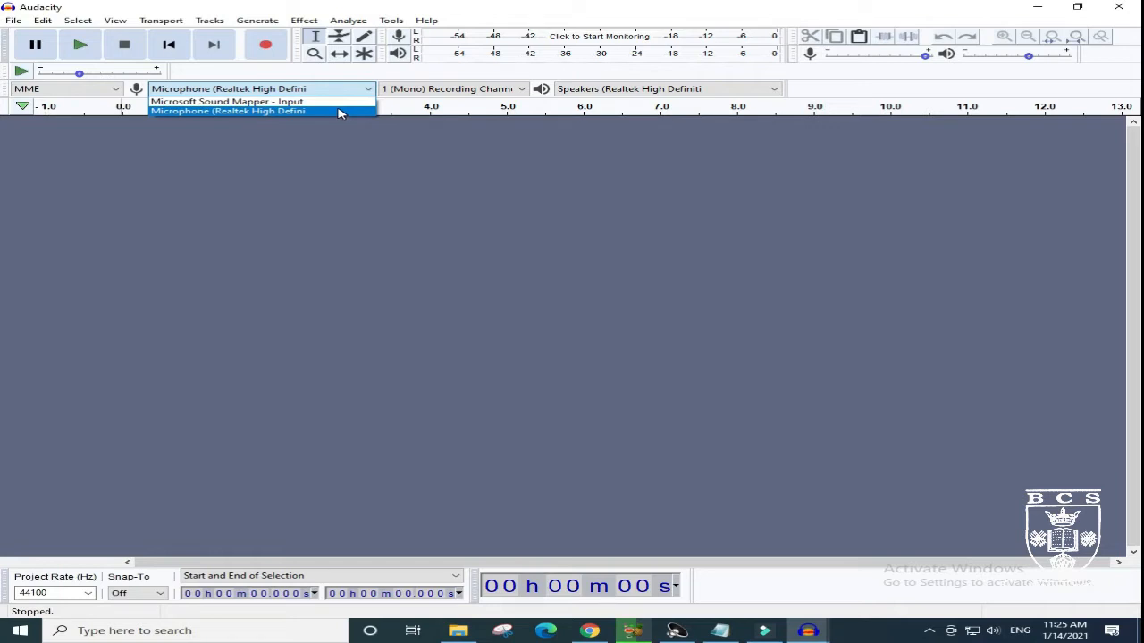
{"action": "left_click", "coordinate": [338, 111]}
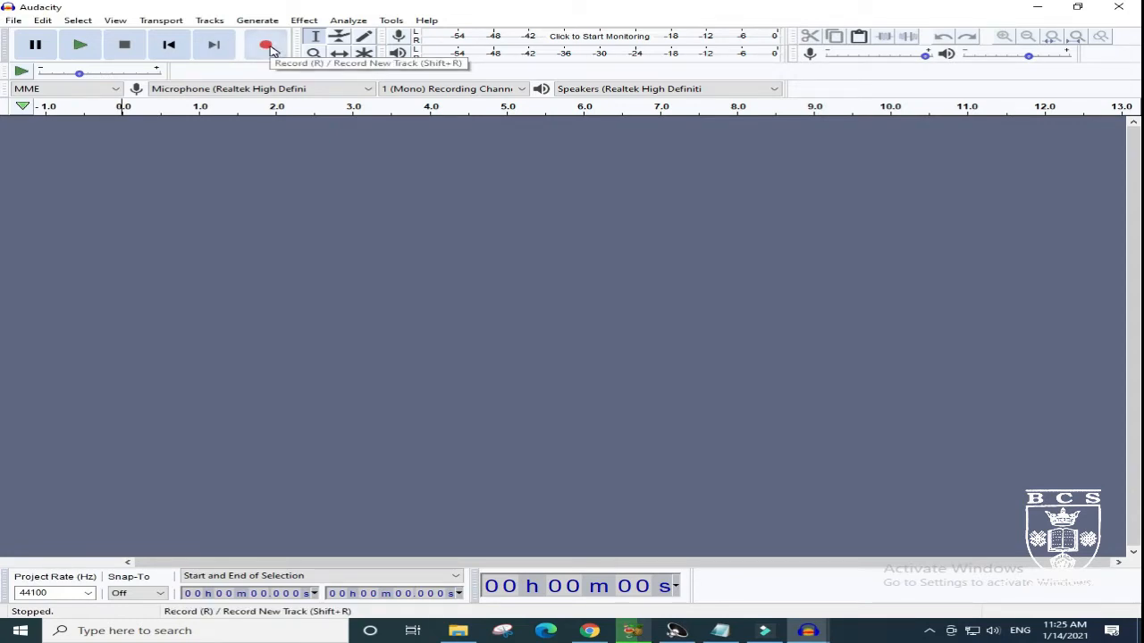
- Record a voice clip about 9.5 seconds long from the microphone and play it back from the start
{"action": "left_click", "coordinate": [266, 45]}
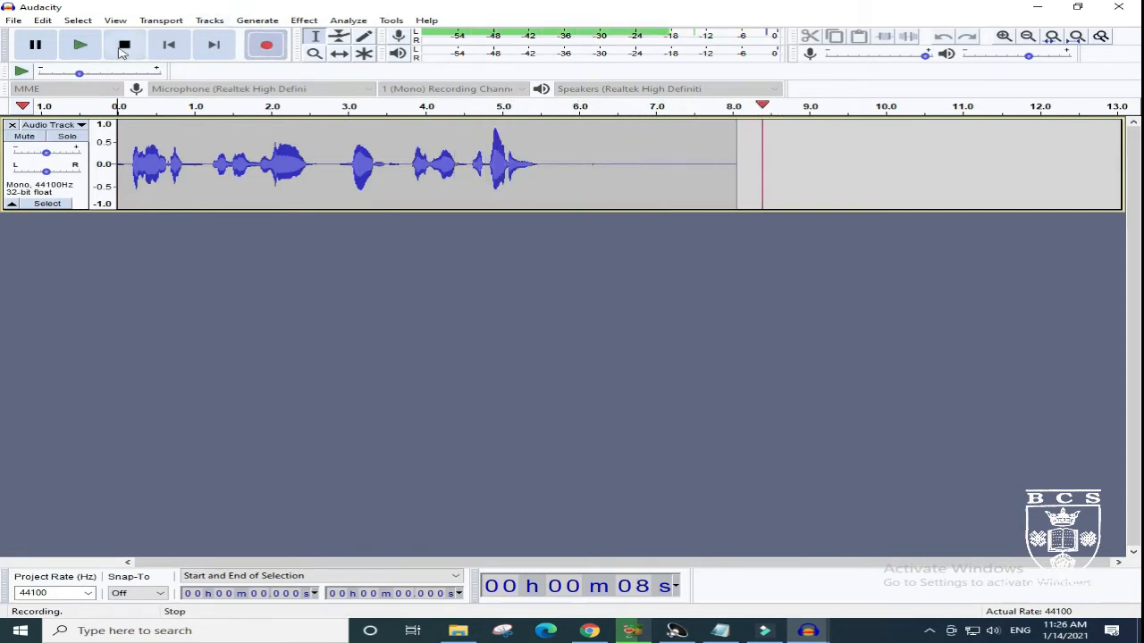
{"action": "left_click", "coordinate": [131, 45]}
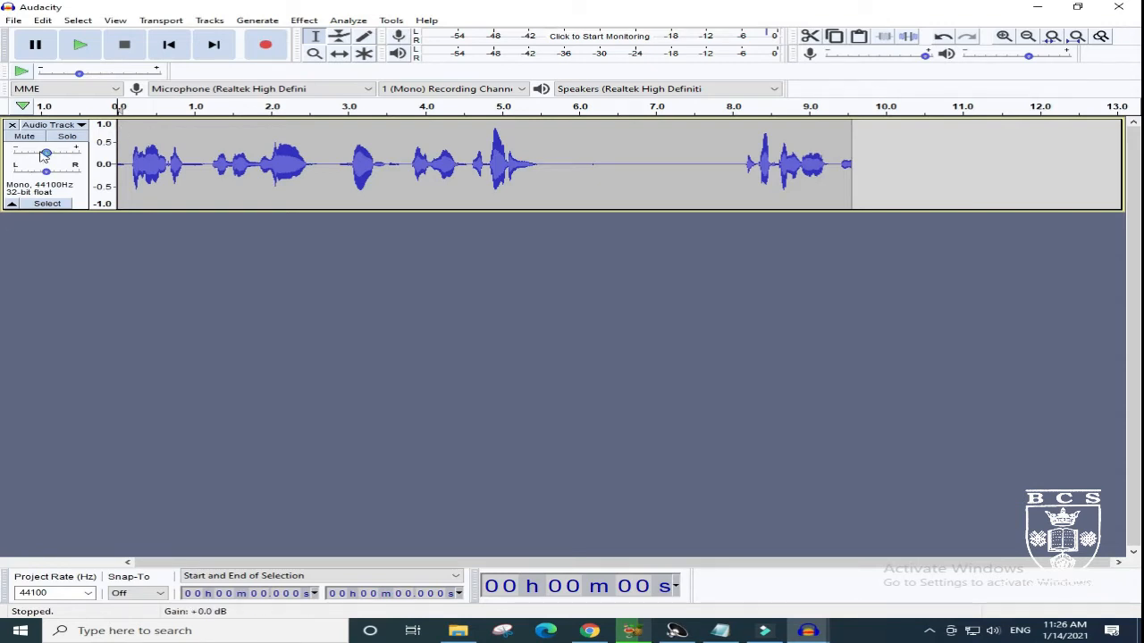
{"action": "left_click", "coordinate": [77, 49]}
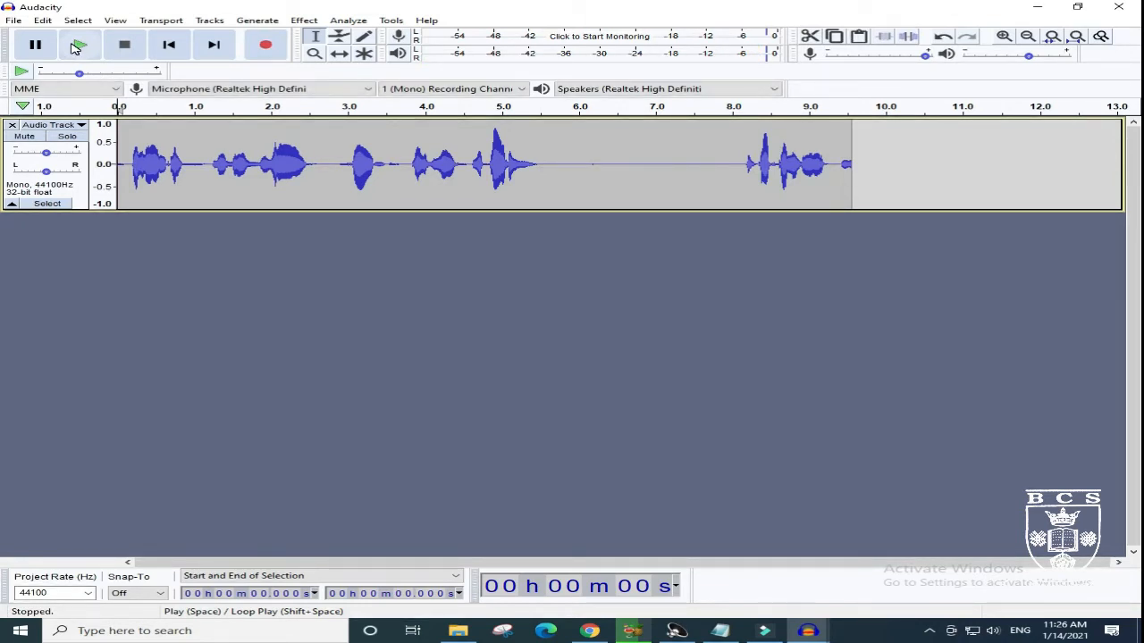
{"action": "left_click", "coordinate": [79, 54]}
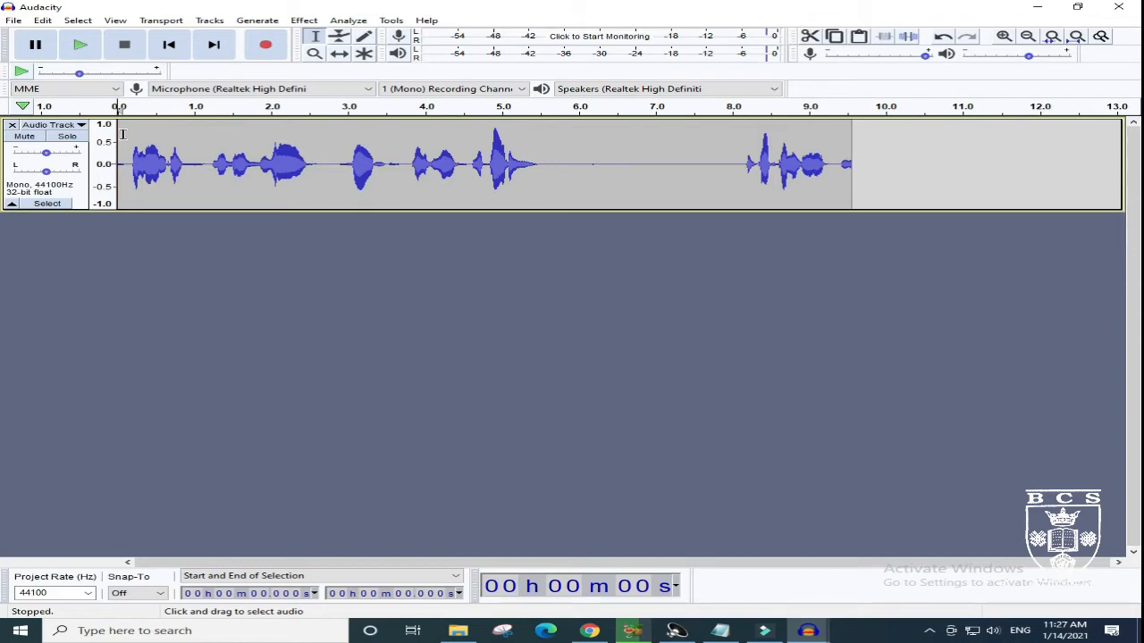
{"action": "left_click", "coordinate": [79, 49]}
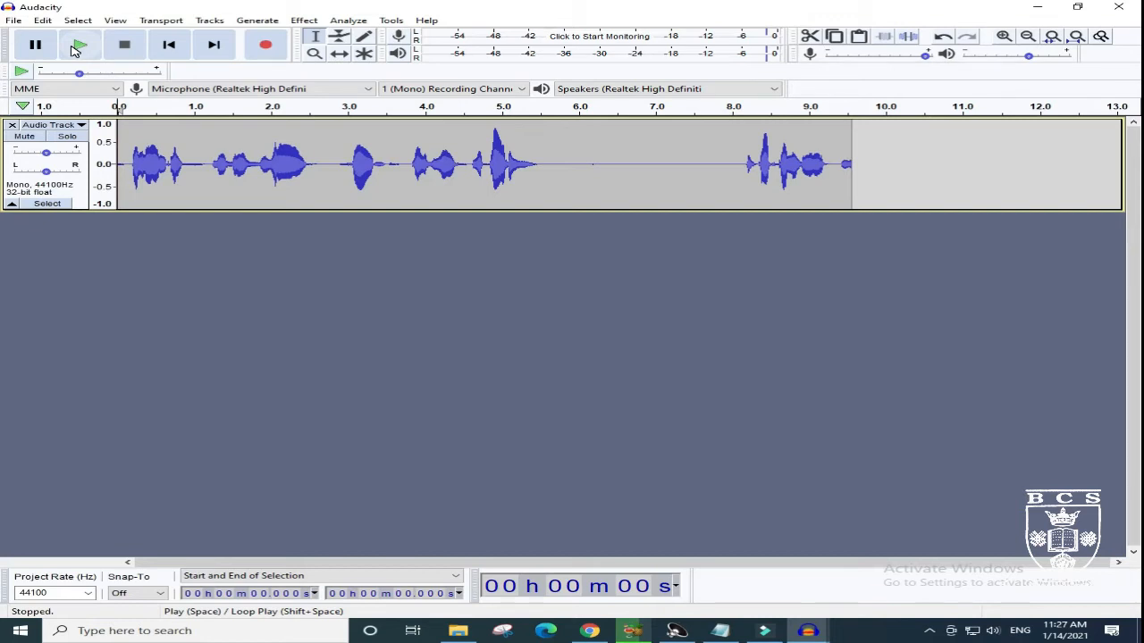
{"action": "left_click", "coordinate": [78, 46]}
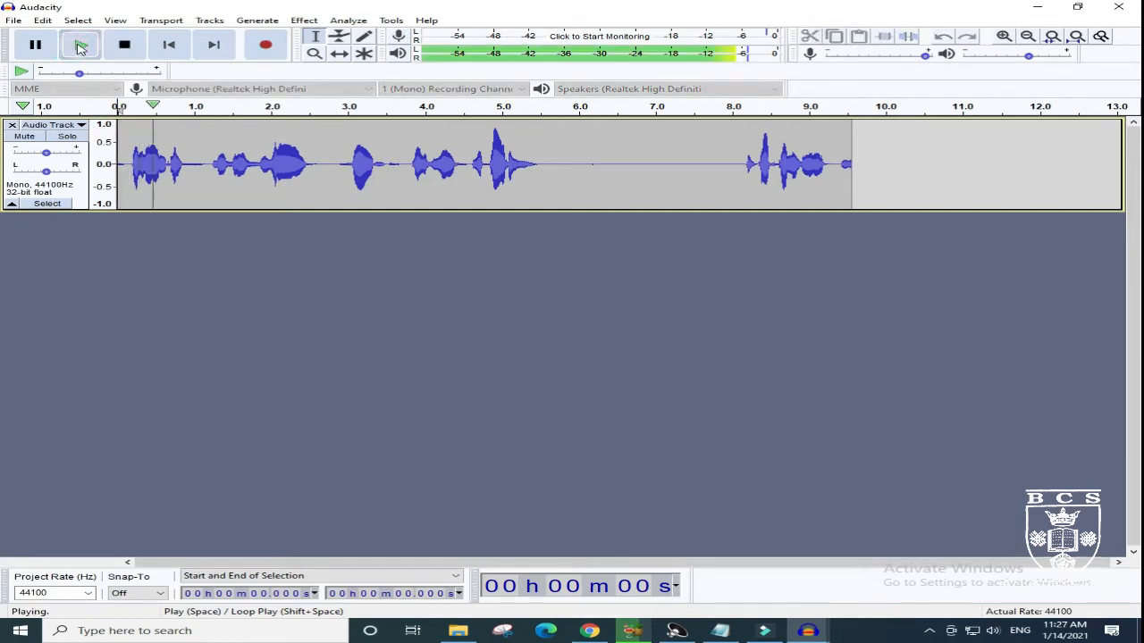
{"action": "left_click", "coordinate": [126, 45]}
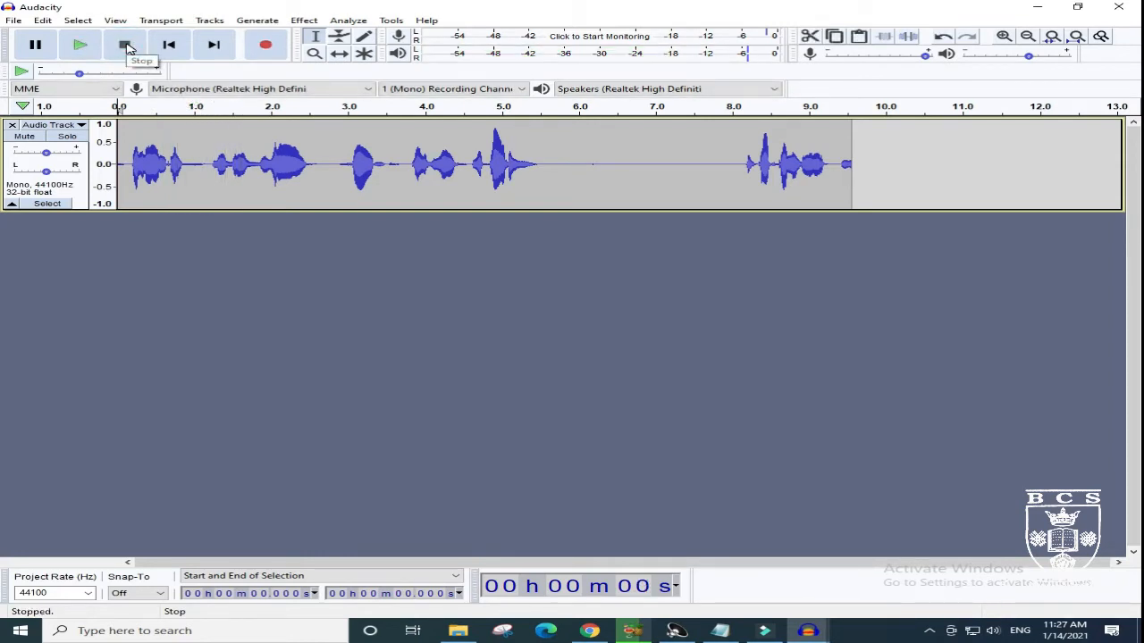
{"action": "left_click", "coordinate": [80, 50]}
{"action": "left_click", "coordinate": [124, 46]}
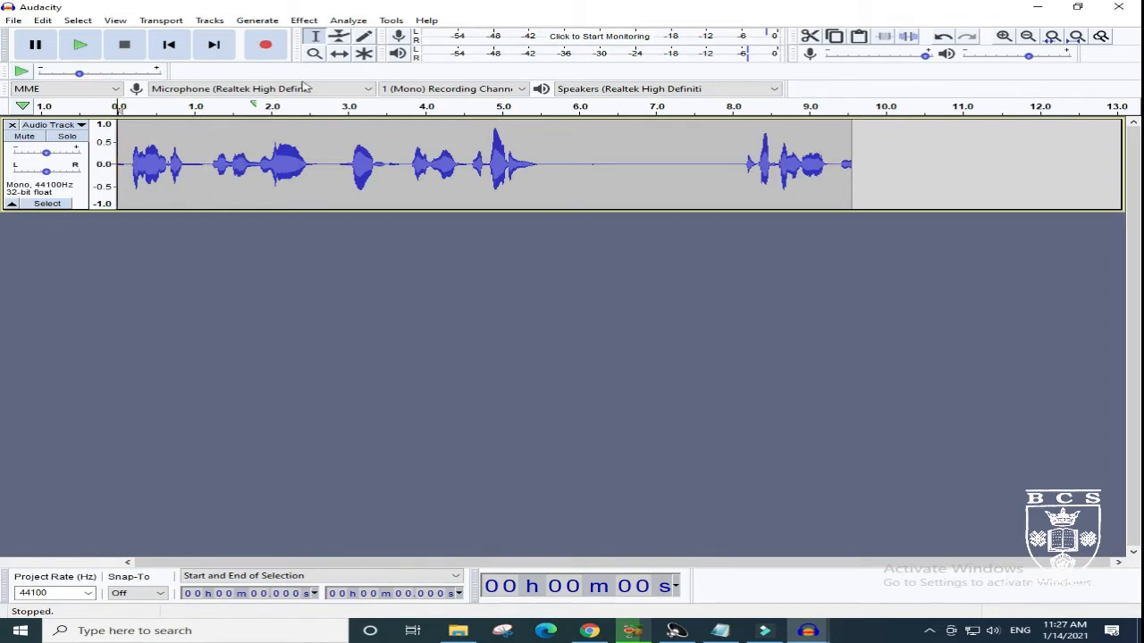
- Delete about the first 1.18 seconds of the recorded voice track using the Selection tool
{"action": "left_click", "coordinate": [340, 54]}
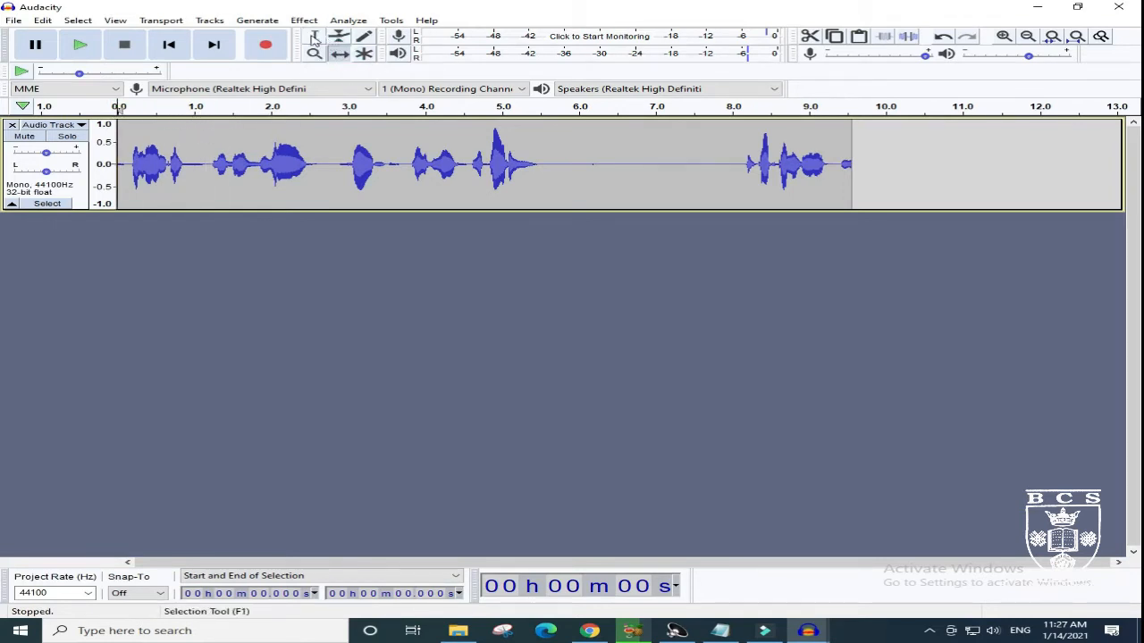
{"action": "left_click", "coordinate": [315, 36]}
{"action": "left_click_drag", "start_coordinate": [207, 121], "coordinate": [106, 119]}
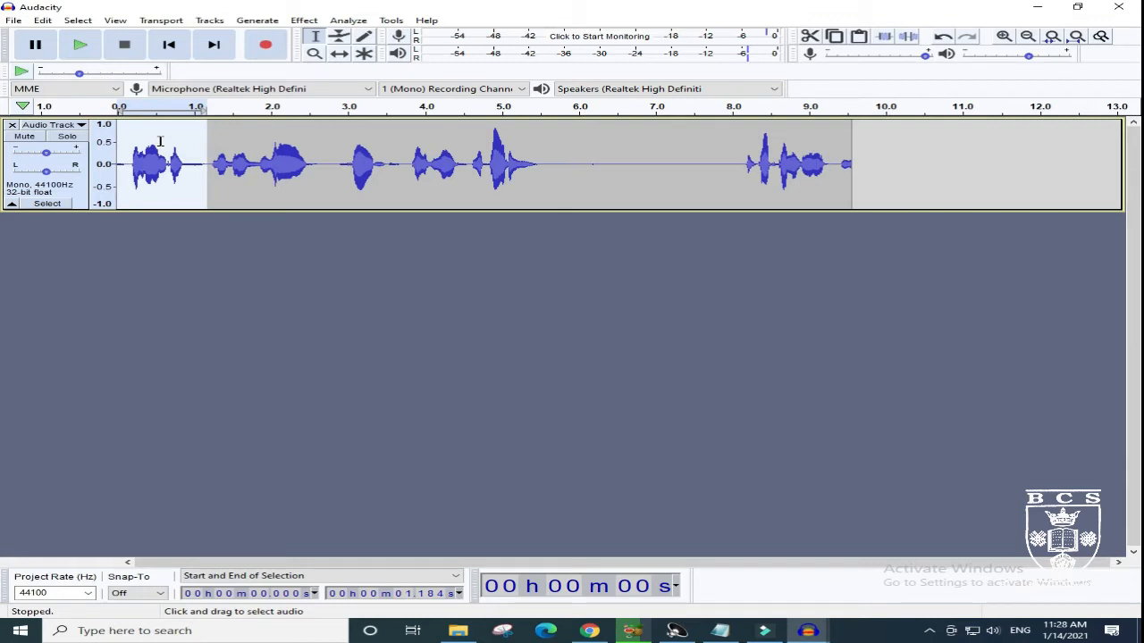
{"action": "key", "text": "Delete"}
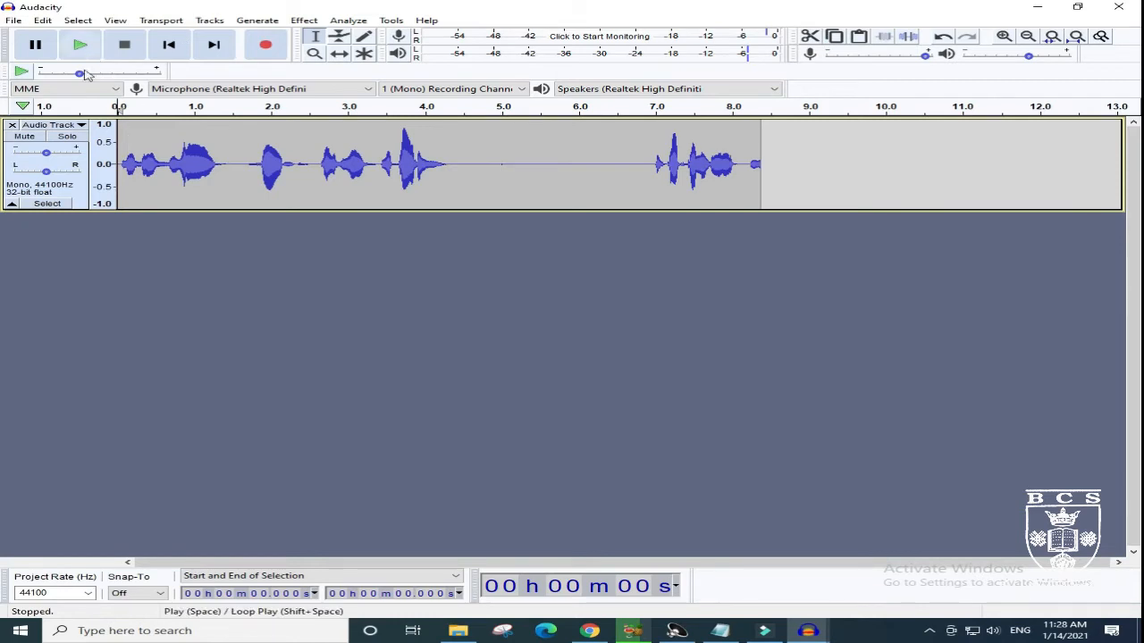
- Play the beginning of the trimmed voice recording to check the cut
{"action": "left_click", "coordinate": [75, 45]}
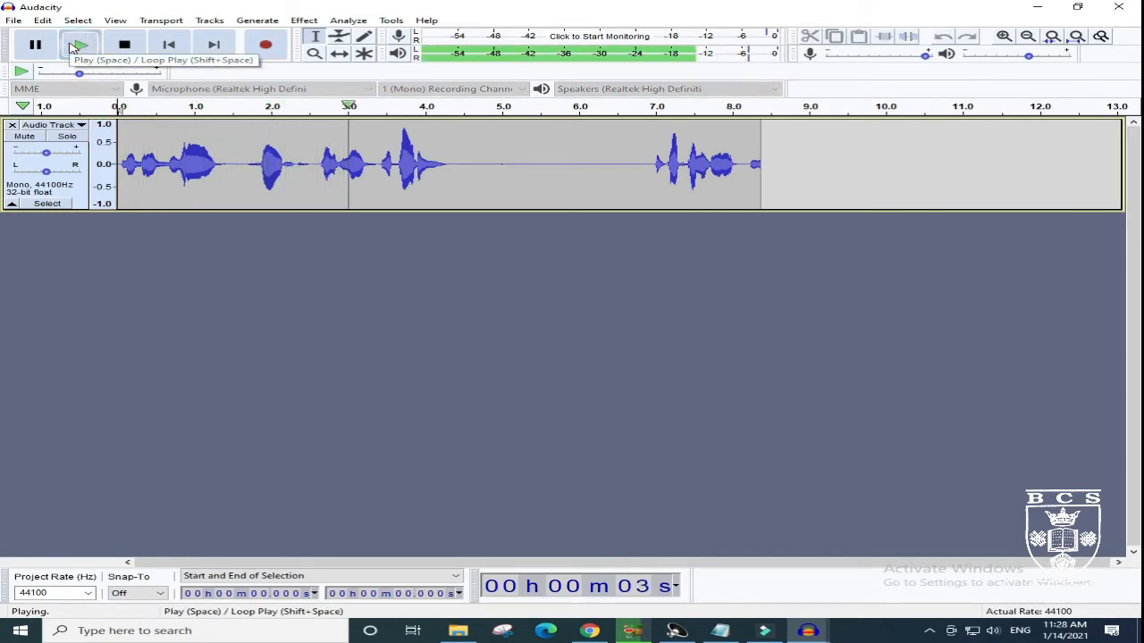
{"action": "left_click", "coordinate": [75, 45]}
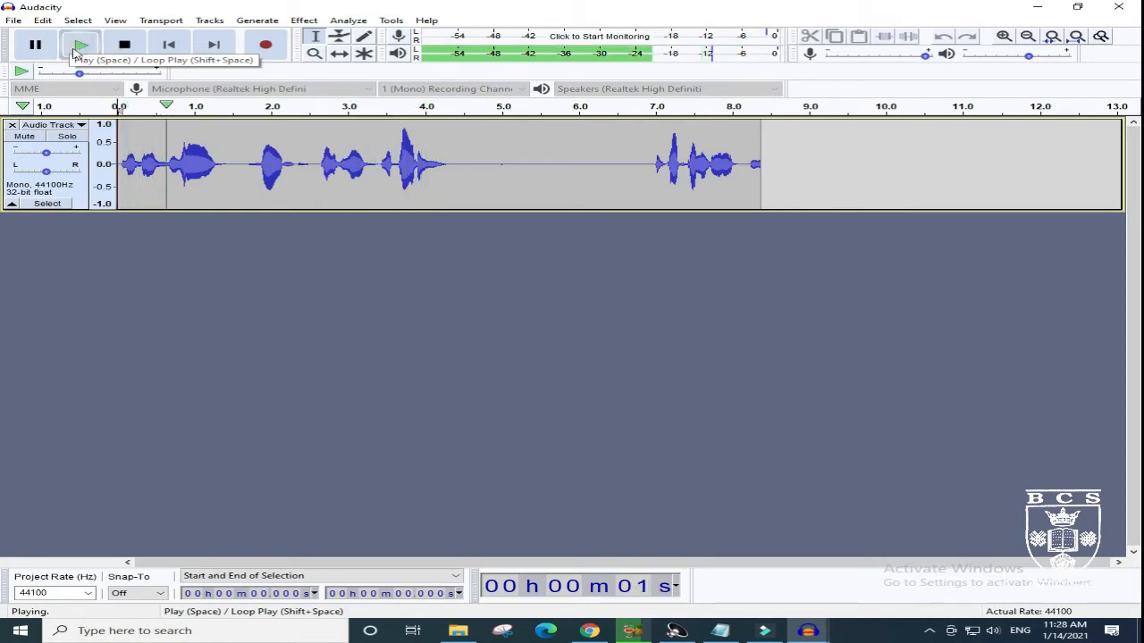
{"action": "left_click", "coordinate": [124, 47]}
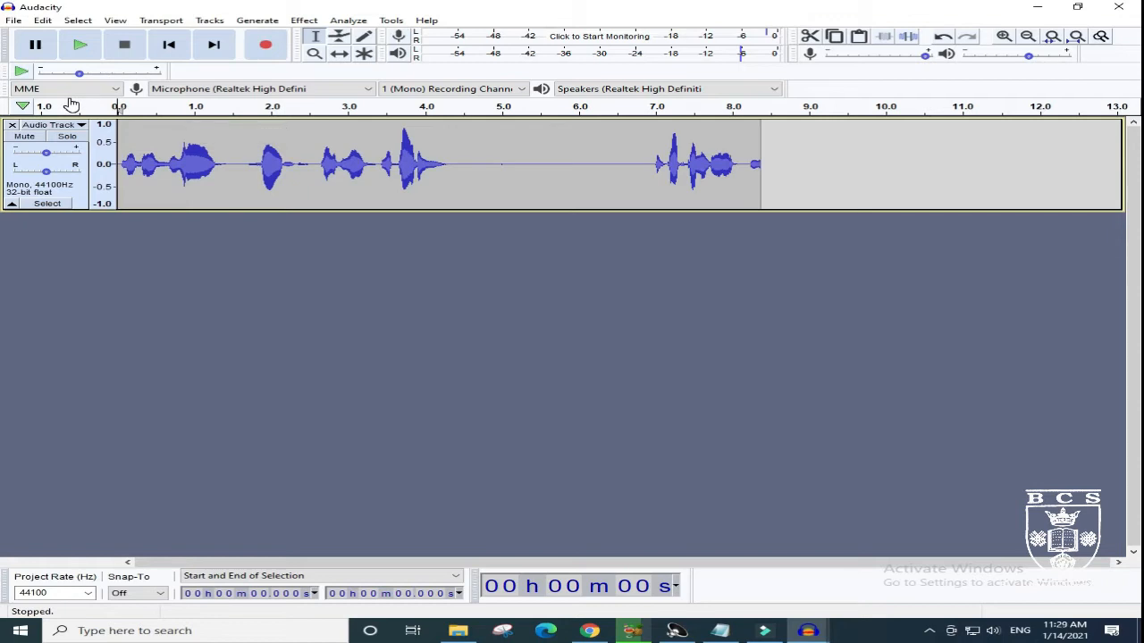
{"action": "left_click", "coordinate": [79, 46]}
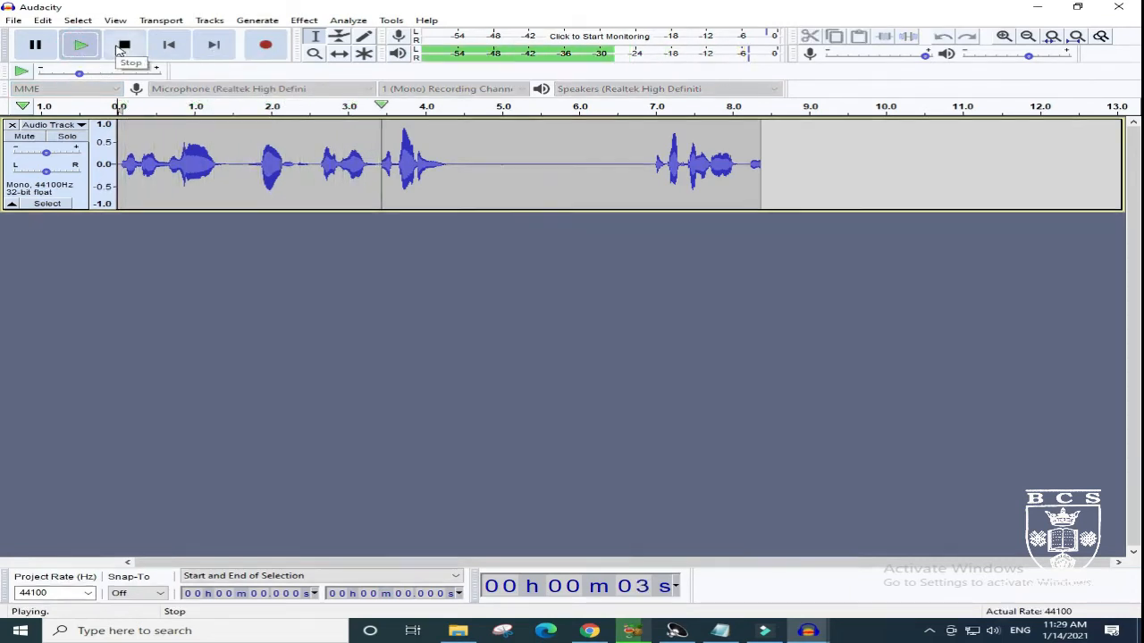
{"action": "left_click", "coordinate": [124, 49]}
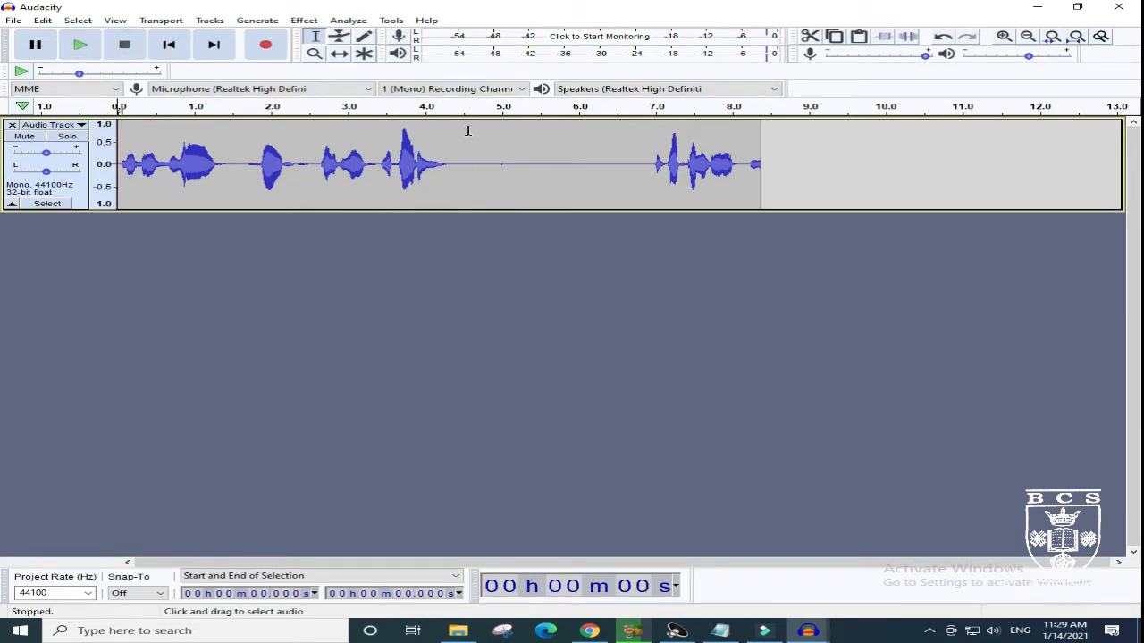
- Delete the voice recording from about 4.54 seconds to its end and try to play the remaining audio
{"action": "left_click_drag", "start_coordinate": [464, 119], "coordinate": [869, 142]}
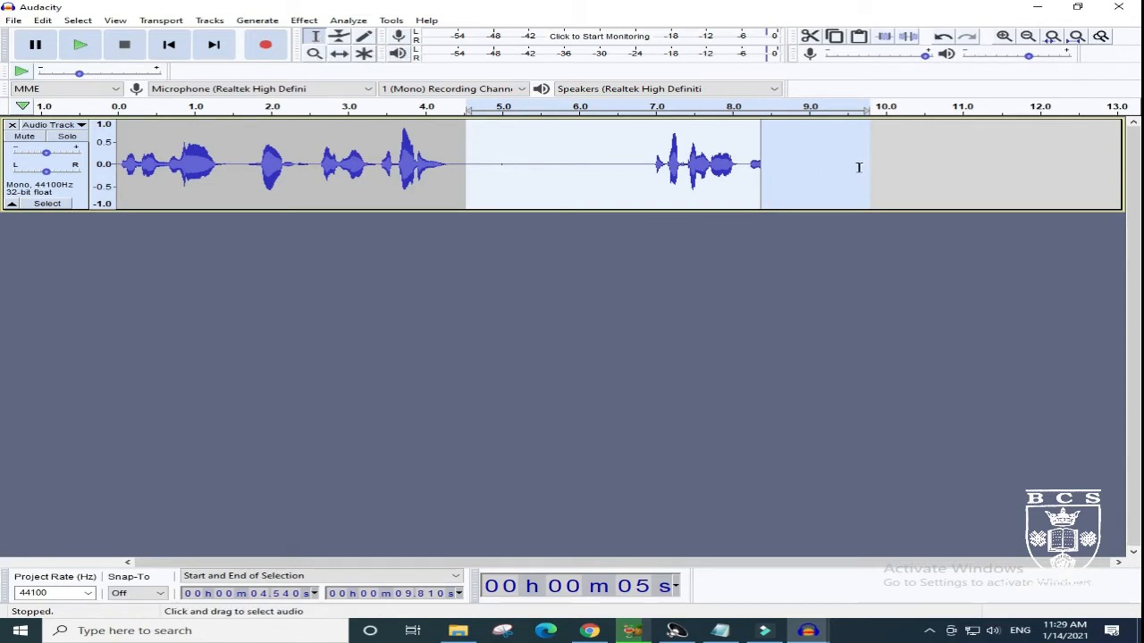
{"action": "key", "text": "Delete"}
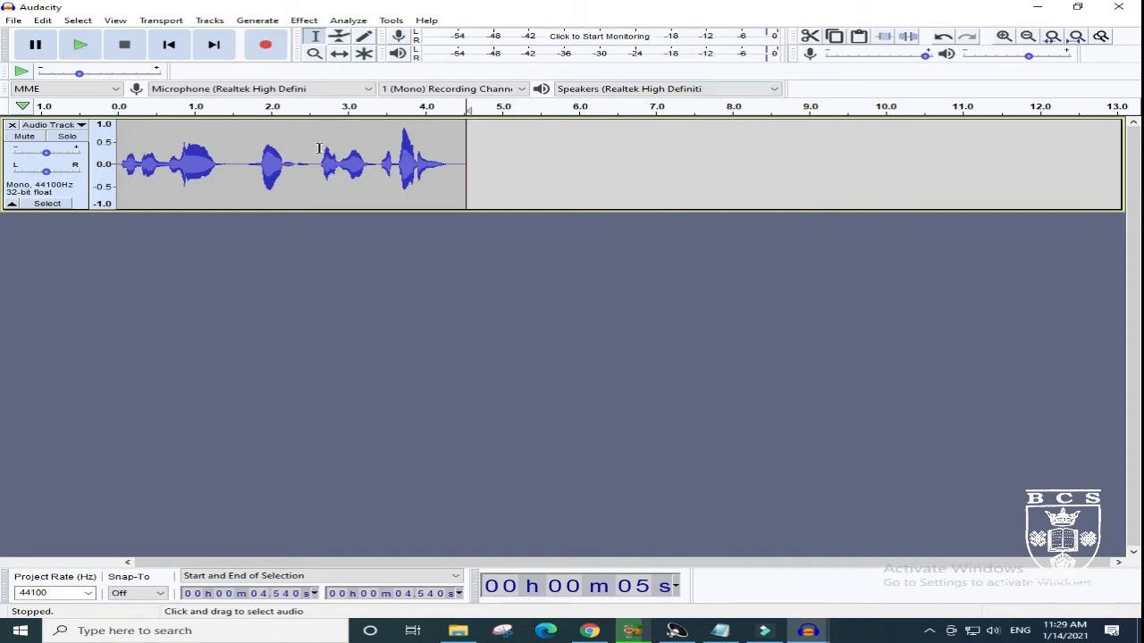
{"action": "left_click", "coordinate": [79, 47]}
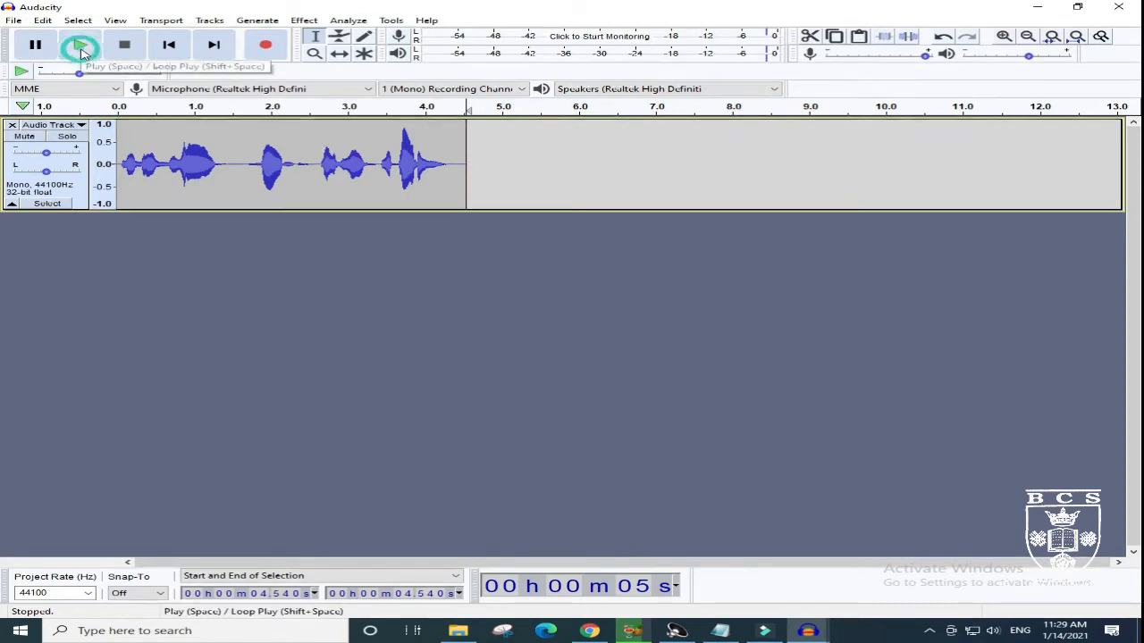
{"action": "left_click", "coordinate": [82, 46]}
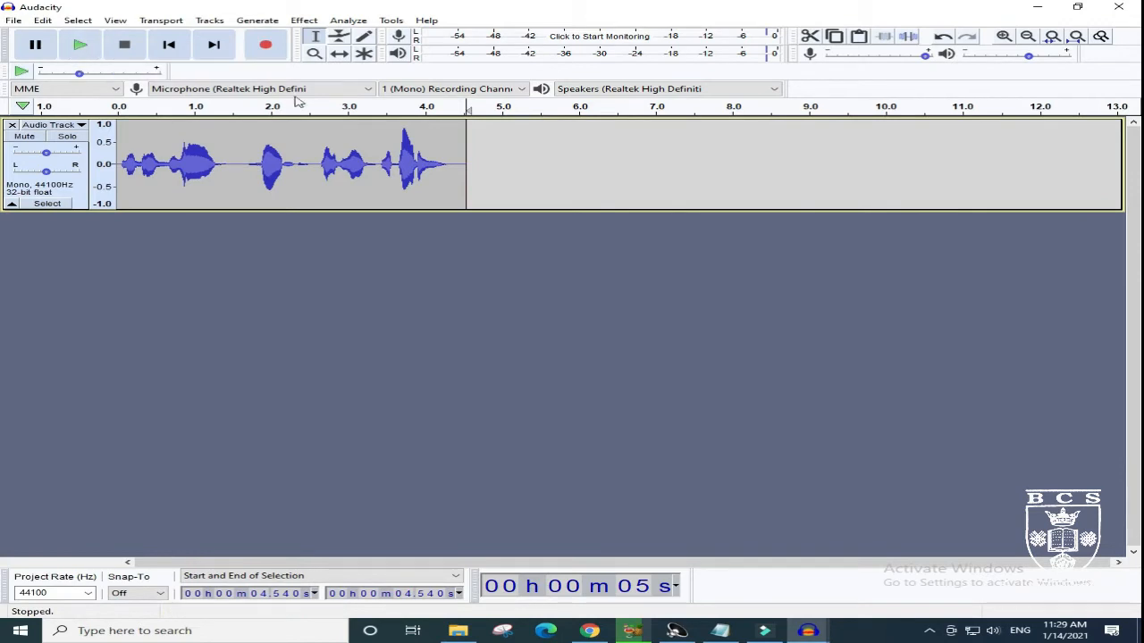
{"action": "left_click", "coordinate": [119, 107]}
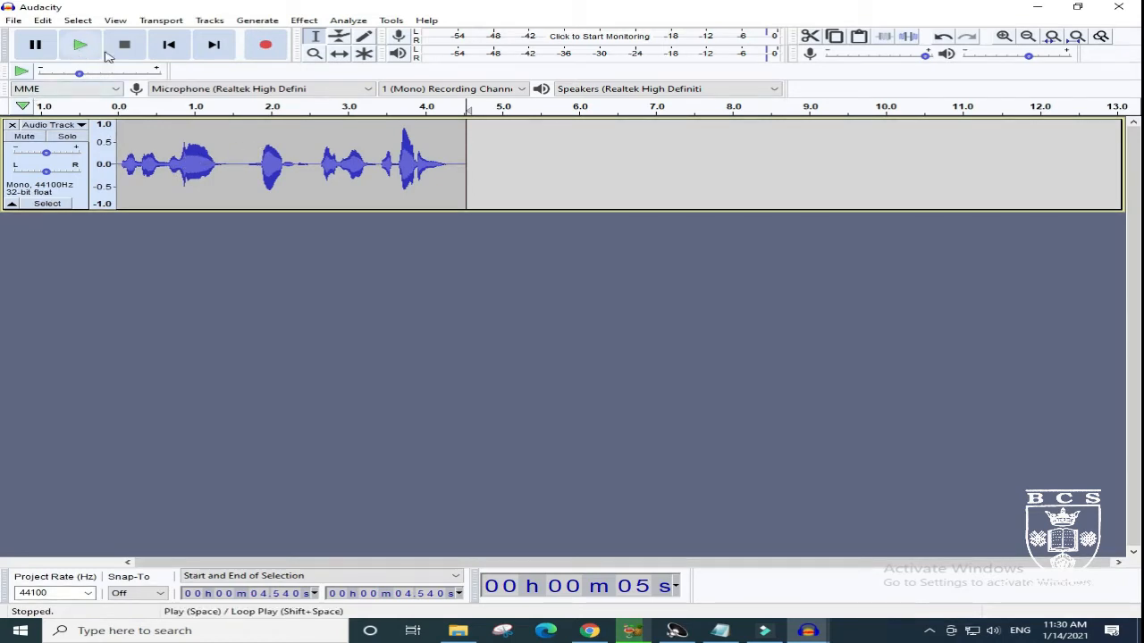
- Import the Electronic-modern-music MP3 below the voice track and delete its audio from about 1:26.8 to the end
{"action": "left_click", "coordinate": [12, 21]}
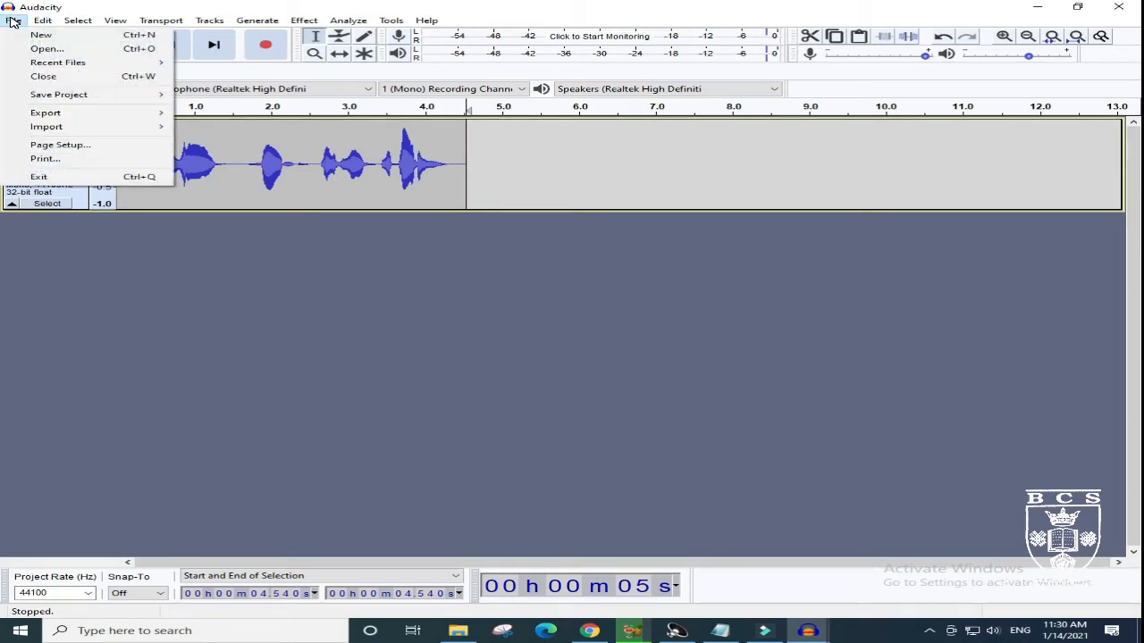
{"action": "mouse_move", "coordinate": [152, 127]}
{"action": "left_click", "coordinate": [207, 126]}
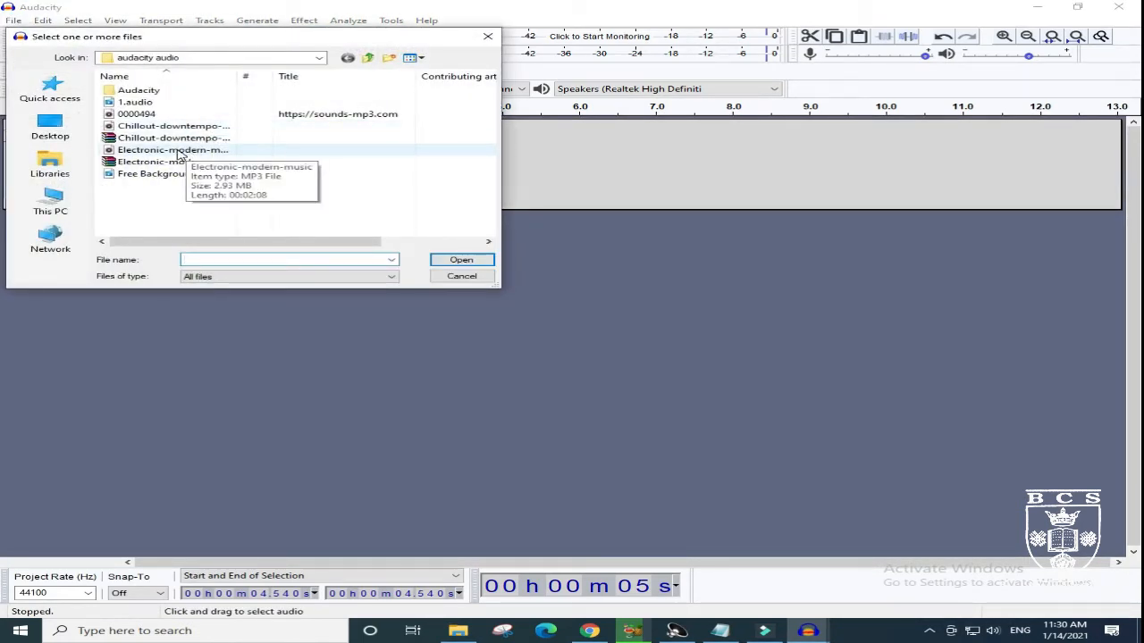
{"action": "left_click", "coordinate": [178, 150]}
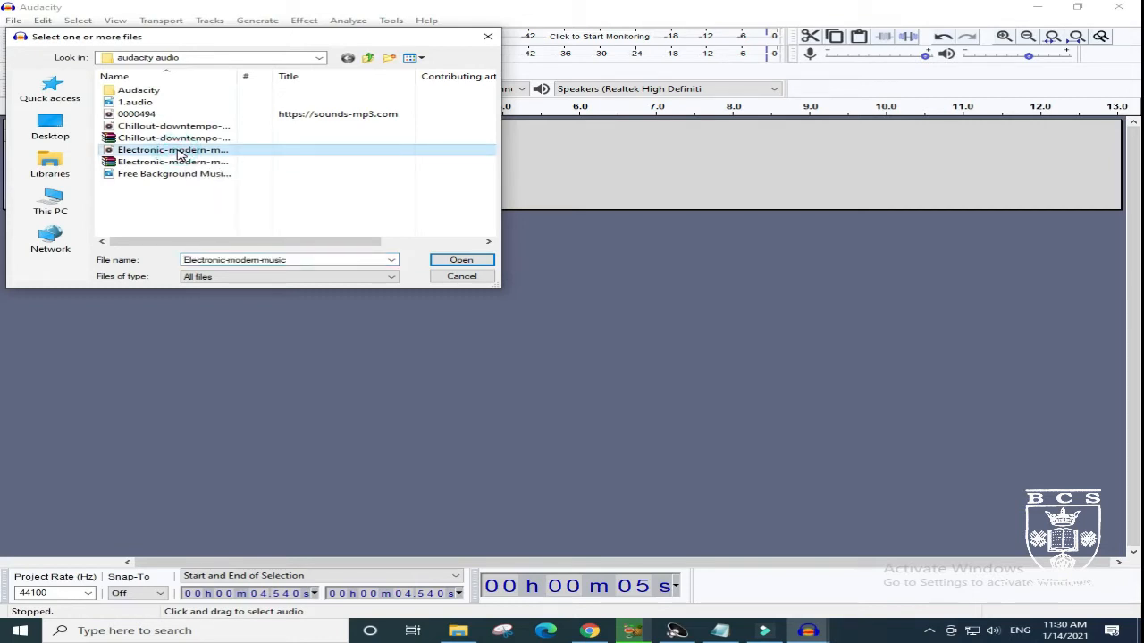
{"action": "left_click", "coordinate": [459, 260]}
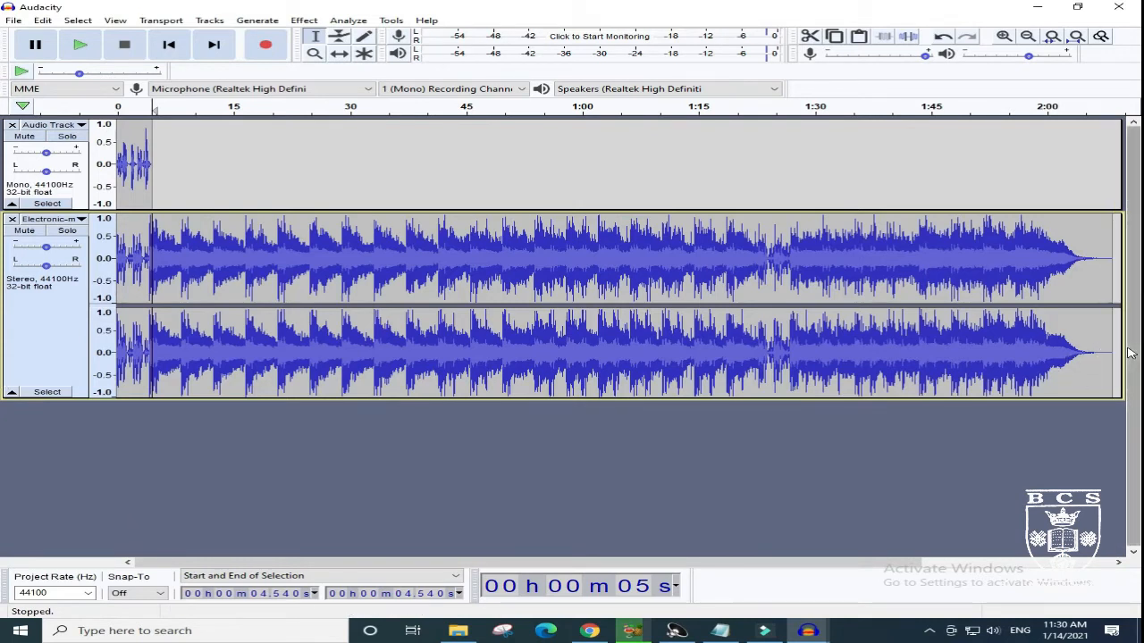
{"action": "left_click_drag", "start_coordinate": [1106, 349], "coordinate": [789, 344]}
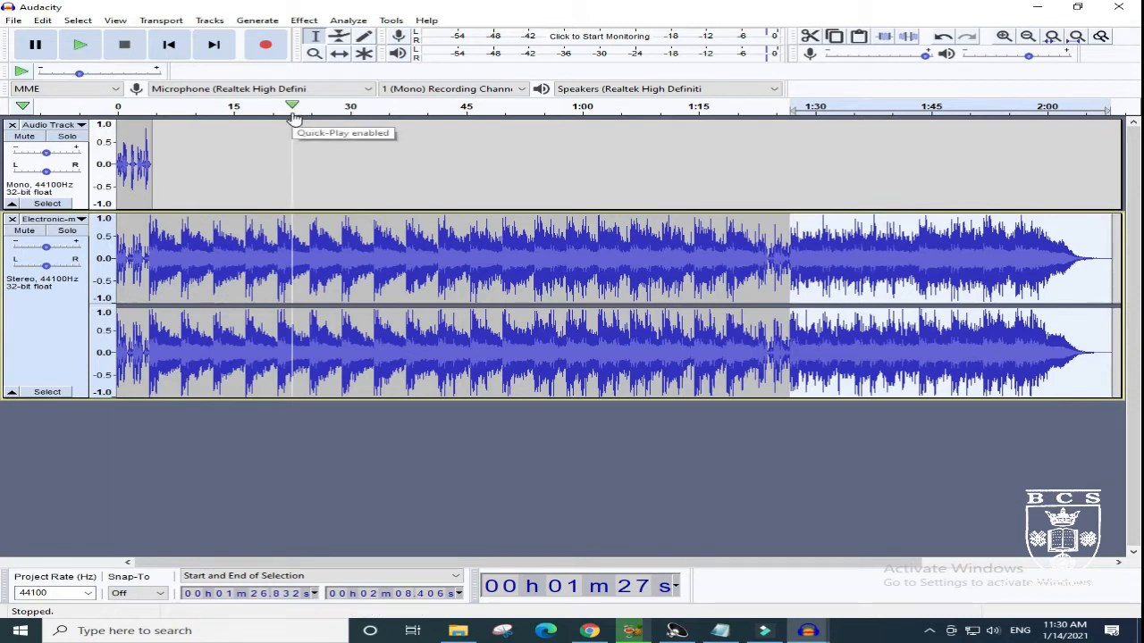
{"action": "key", "text": "Delete"}
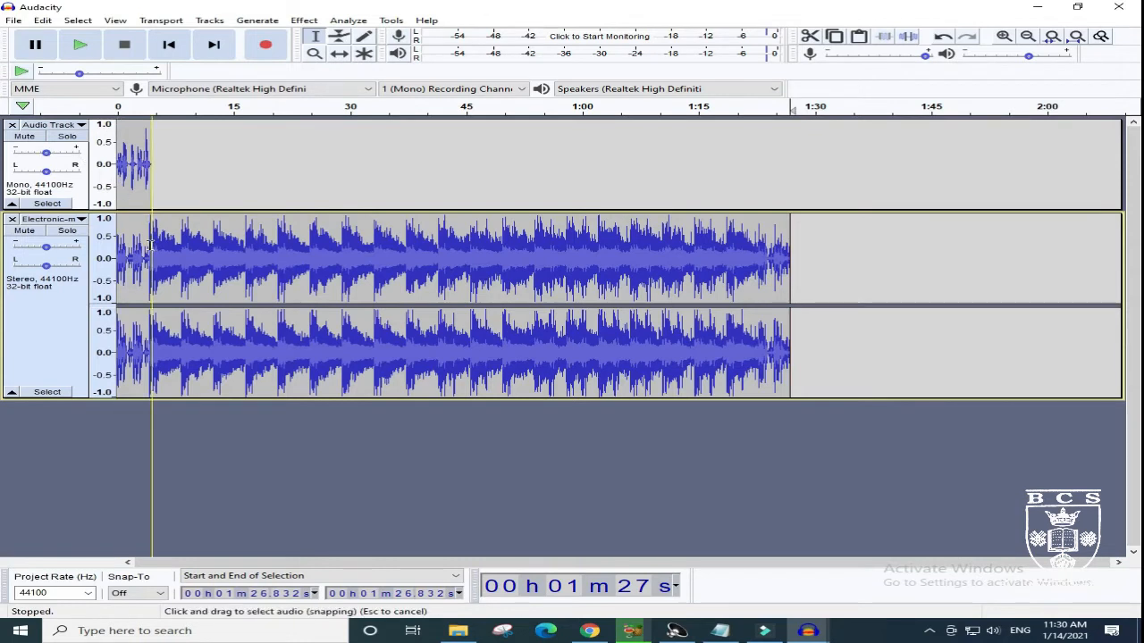
- Move the voice clip along its track with the Time Shift tool so it starts at about 32 seconds
{"action": "left_click", "coordinate": [340, 53]}
{"action": "left_click_drag", "start_coordinate": [131, 138], "coordinate": [383, 161]}
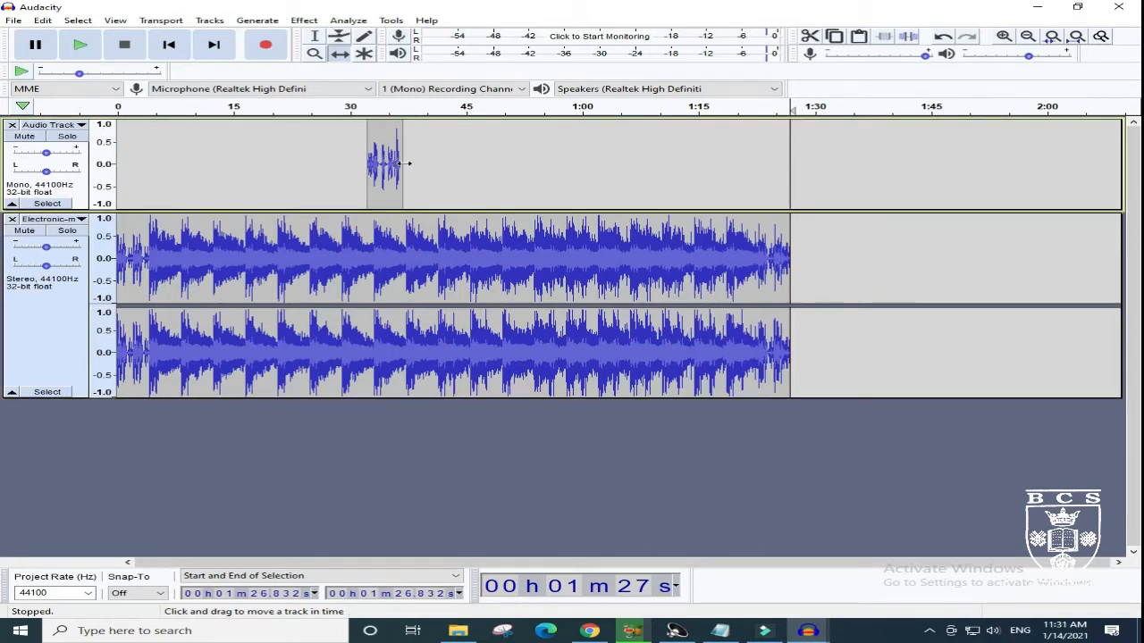
{"action": "left_click", "coordinate": [405, 164]}
- Select the music track from about 1:07.9 to its end with the Selection tool and delete that section
{"action": "left_click", "coordinate": [315, 36]}
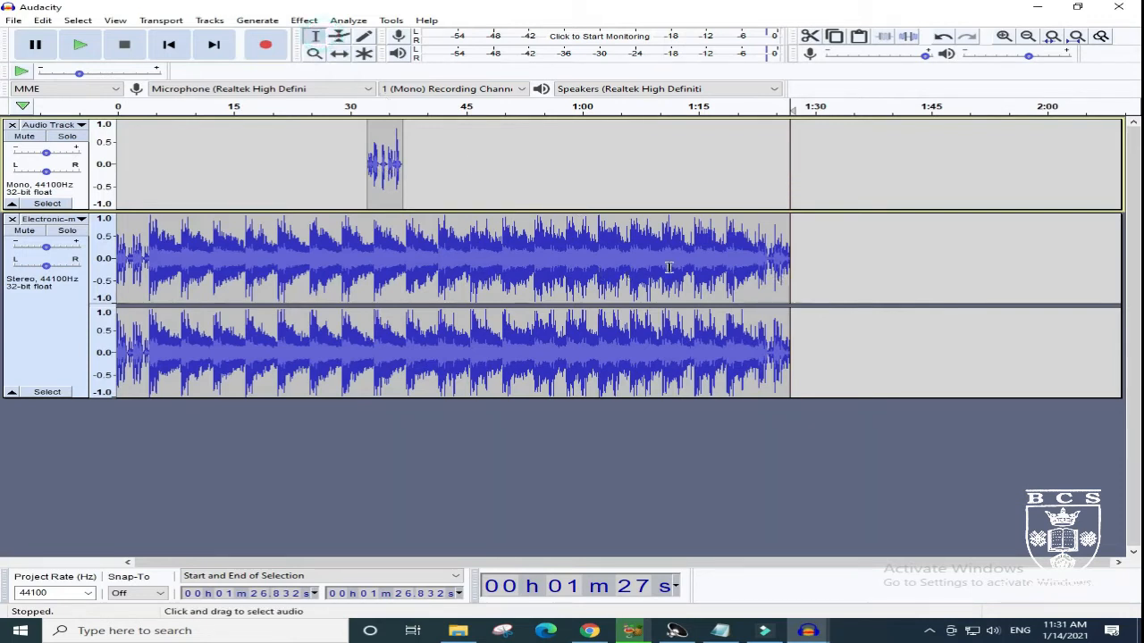
{"action": "left_click_drag", "start_coordinate": [796, 272], "coordinate": [644, 276]}
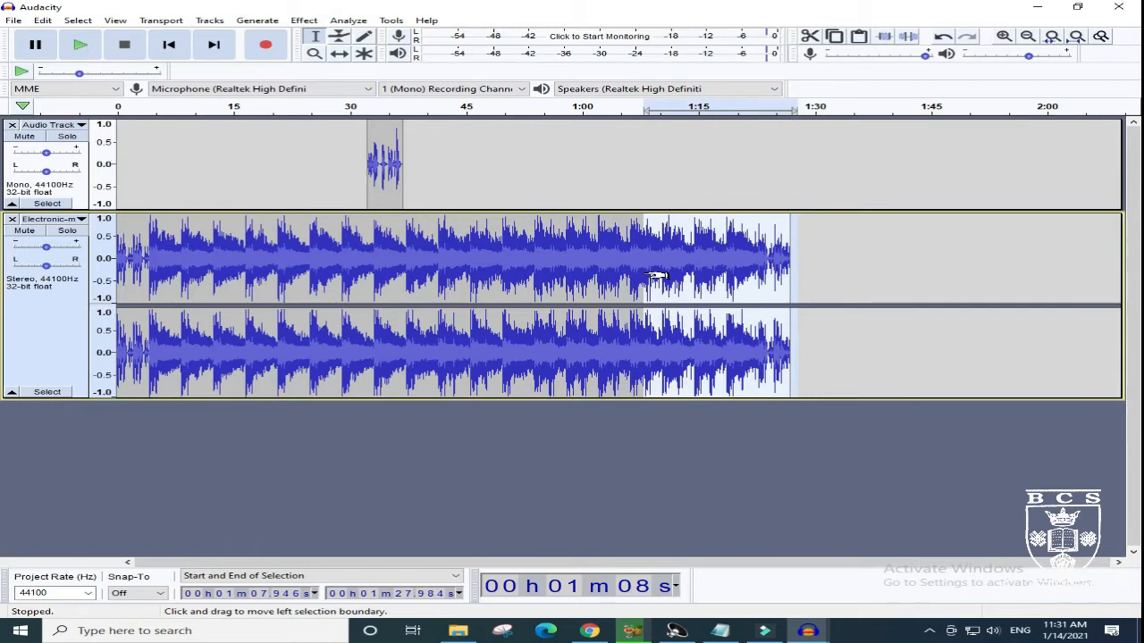
{"action": "key", "text": "Delete"}
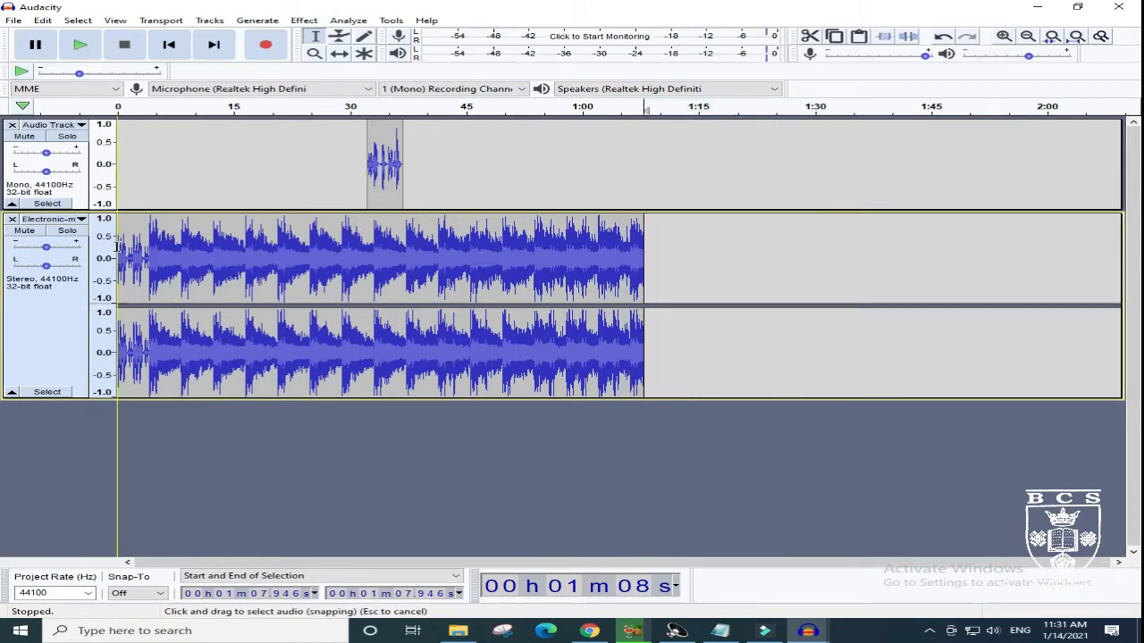
- Delete the first 9.4 seconds or so of the music track and shift the remaining clip to start at about 5 seconds
{"action": "left_click_drag", "start_coordinate": [117, 243], "coordinate": [190, 253]}
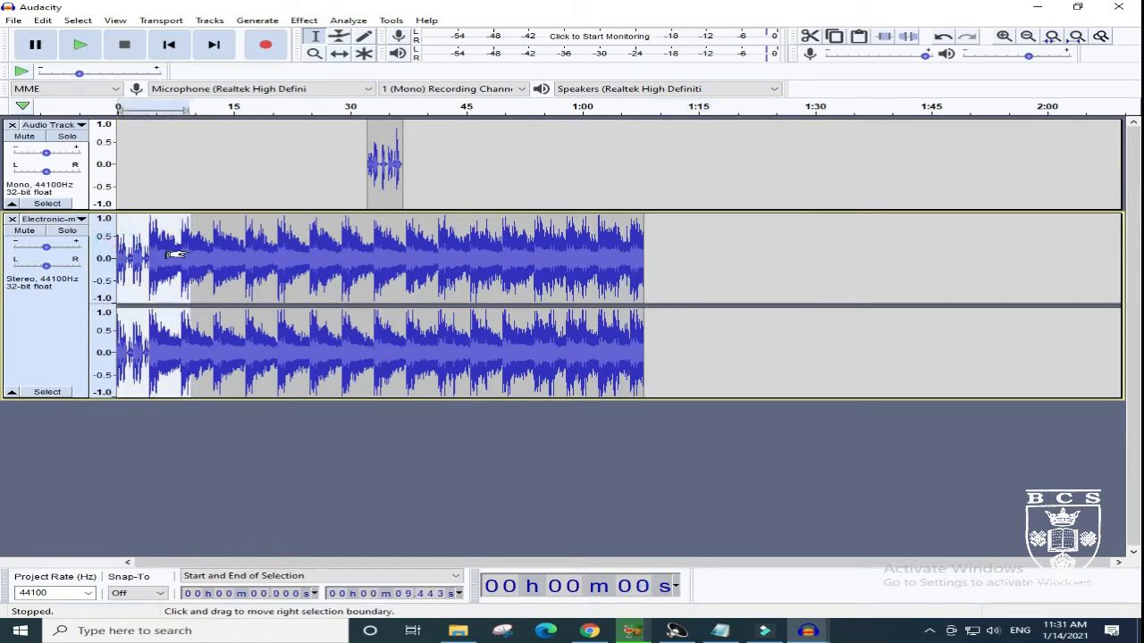
{"action": "key", "text": "Delete"}
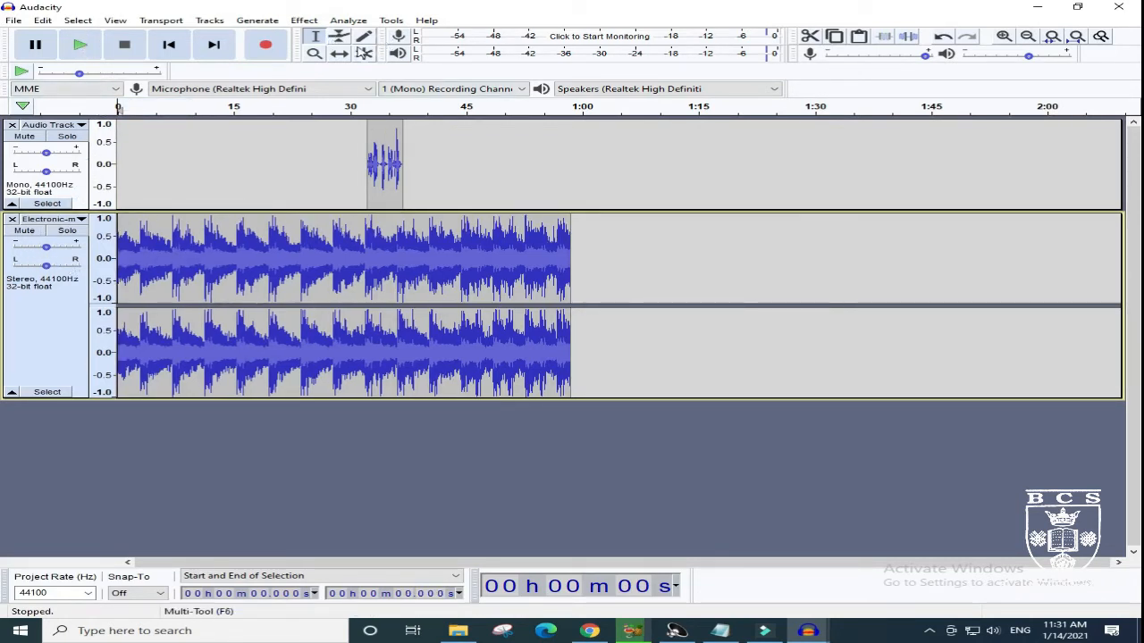
{"action": "left_click", "coordinate": [340, 53]}
{"action": "left_click_drag", "start_coordinate": [336, 299], "coordinate": [376, 299]}
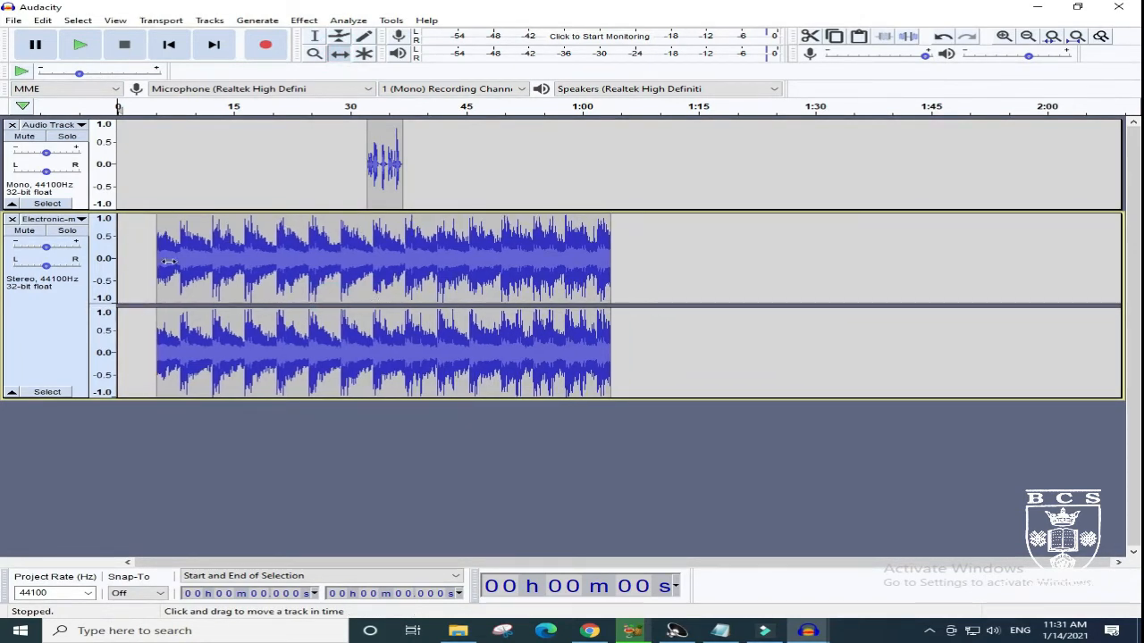
- Play the voice and music tracks together from the beginning until past the voice clip, and stop playback
{"action": "left_click", "coordinate": [79, 46]}
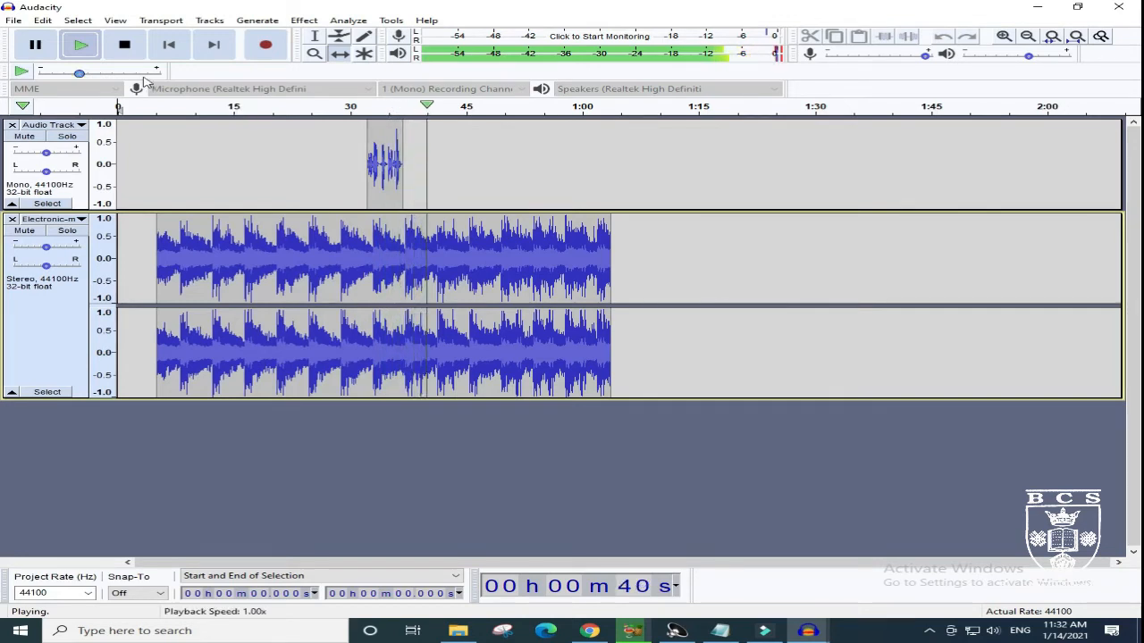
{"action": "left_click", "coordinate": [125, 47]}
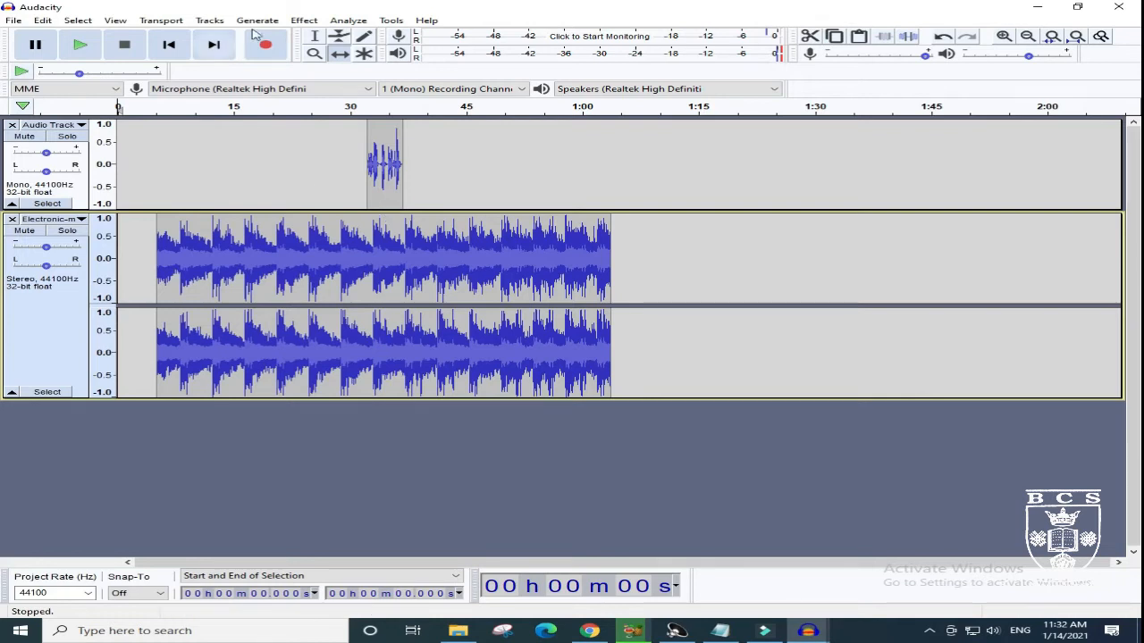
- Lower the music volume under the voice clip with the Envelope tool, forming a dip between about 30 and 39 seconds
{"action": "left_click", "coordinate": [339, 36]}
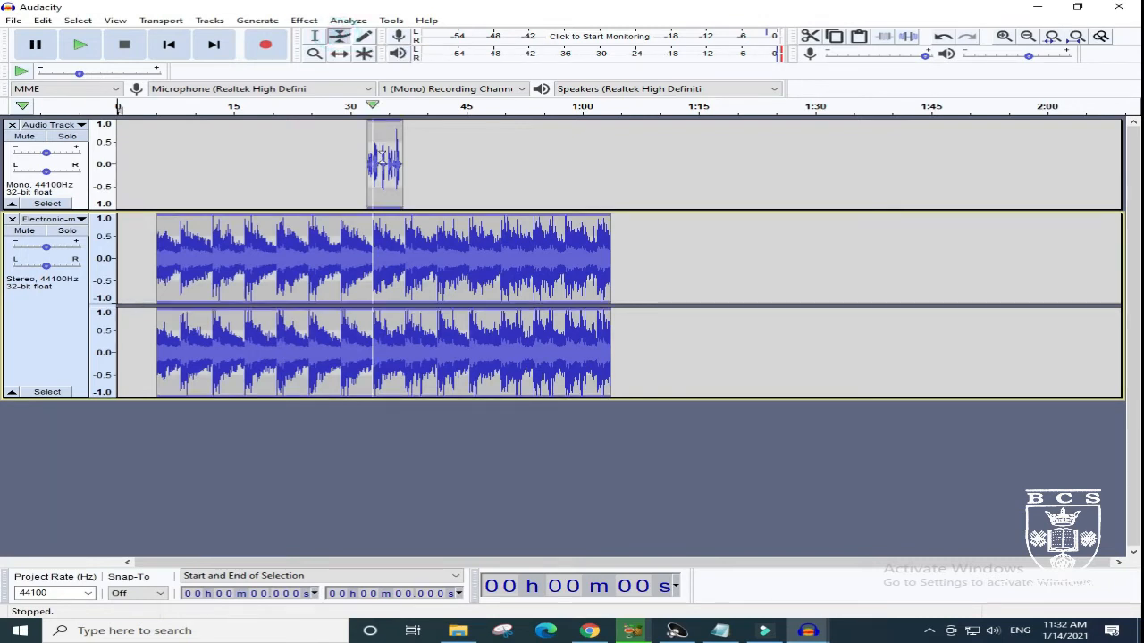
{"action": "left_click", "coordinate": [383, 217]}
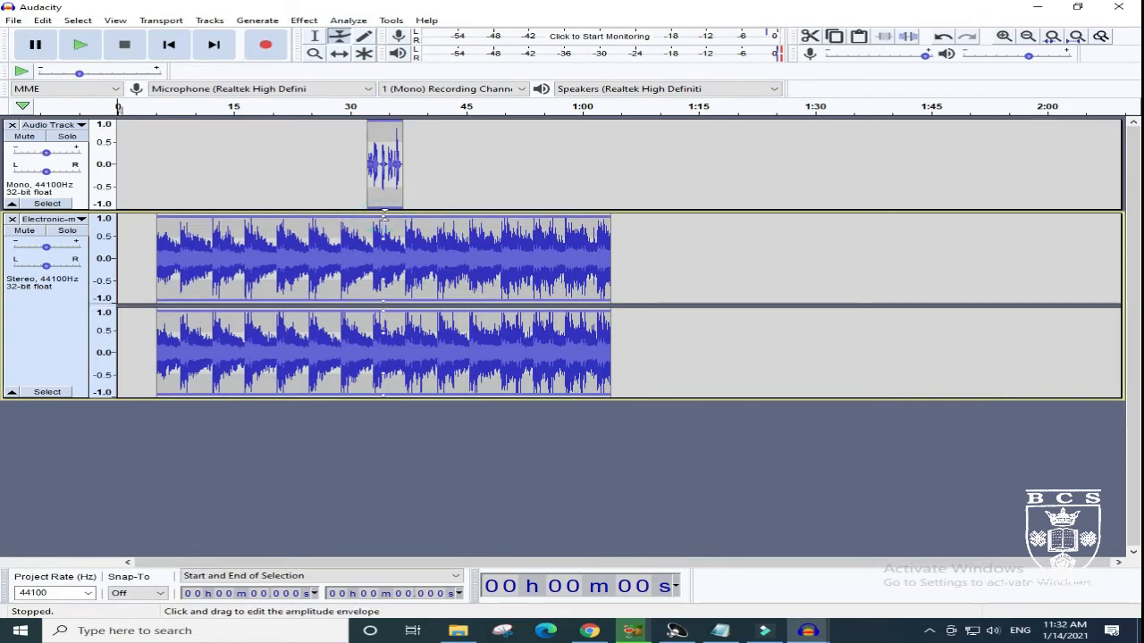
{"action": "mouse_move", "coordinate": [383, 217]}
{"action": "left_mouse_down"}
{"action": "mouse_move", "coordinate": [384, 231]}
{"action": "mouse_move", "coordinate": [388, 211]}
{"action": "left_mouse_up"}
{"action": "left_click", "coordinate": [421, 215]}
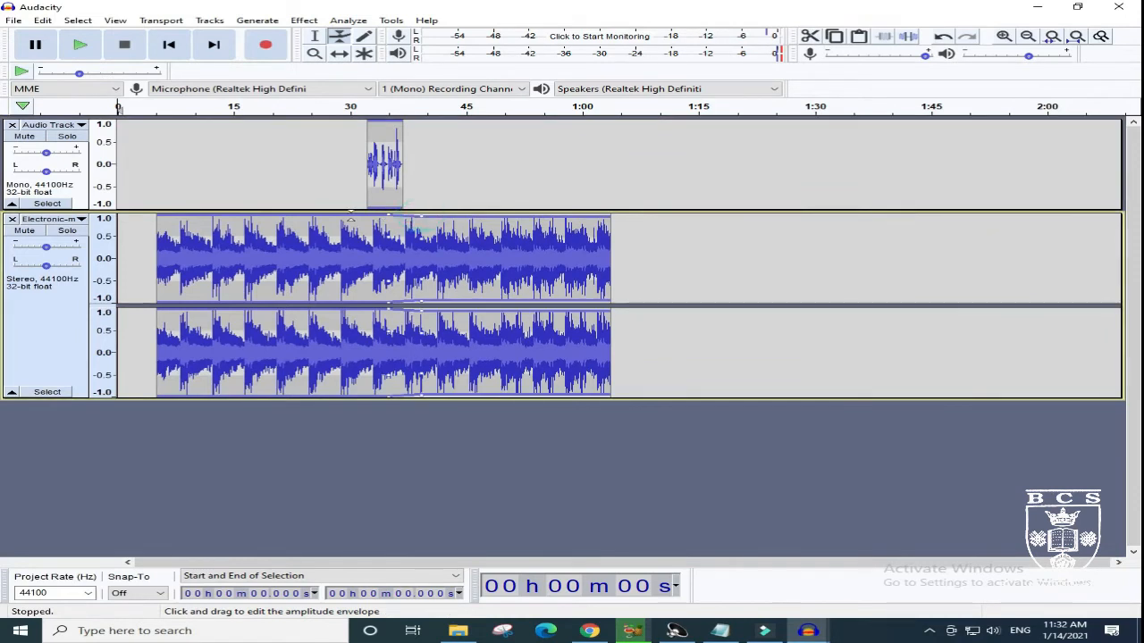
{"action": "left_click_drag", "start_coordinate": [384, 217], "coordinate": [382, 253]}
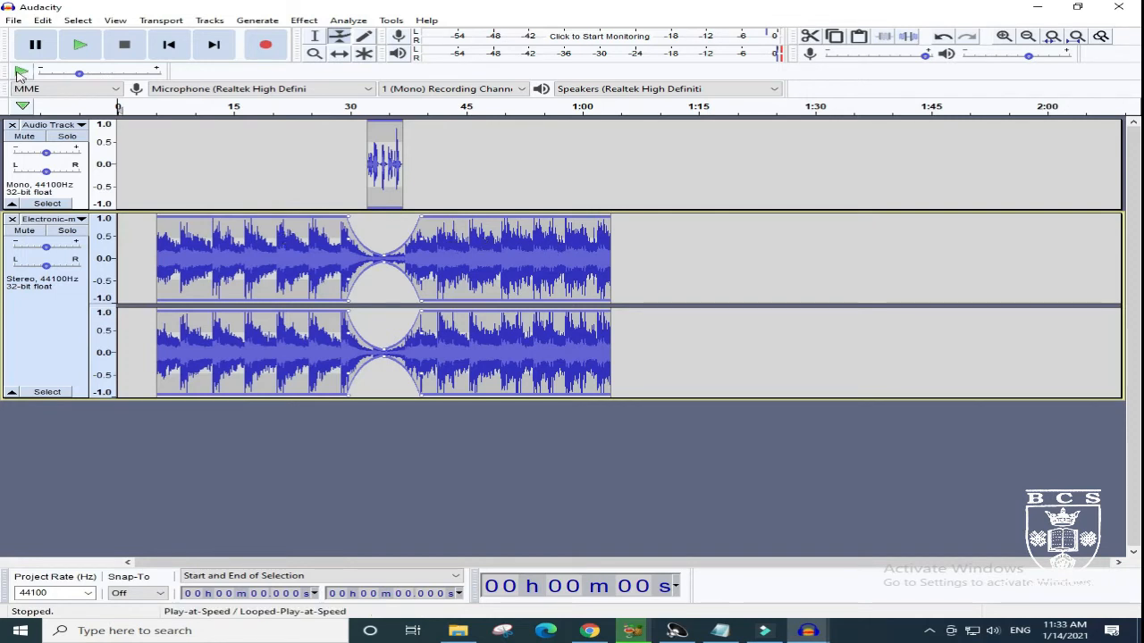
- Select the music track from its start at about 5.18 seconds to about 16.58 seconds and delete that section
{"action": "left_click", "coordinate": [314, 35]}
{"action": "left_click_drag", "start_coordinate": [157, 223], "coordinate": [244, 225]}
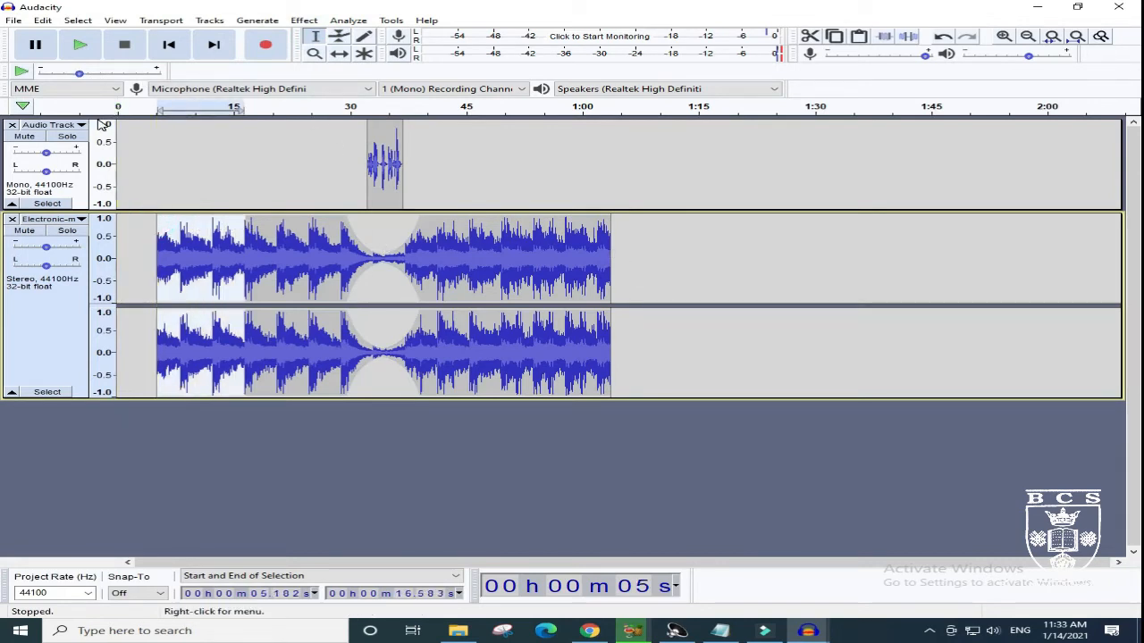
{"action": "key", "text": "Delete"}
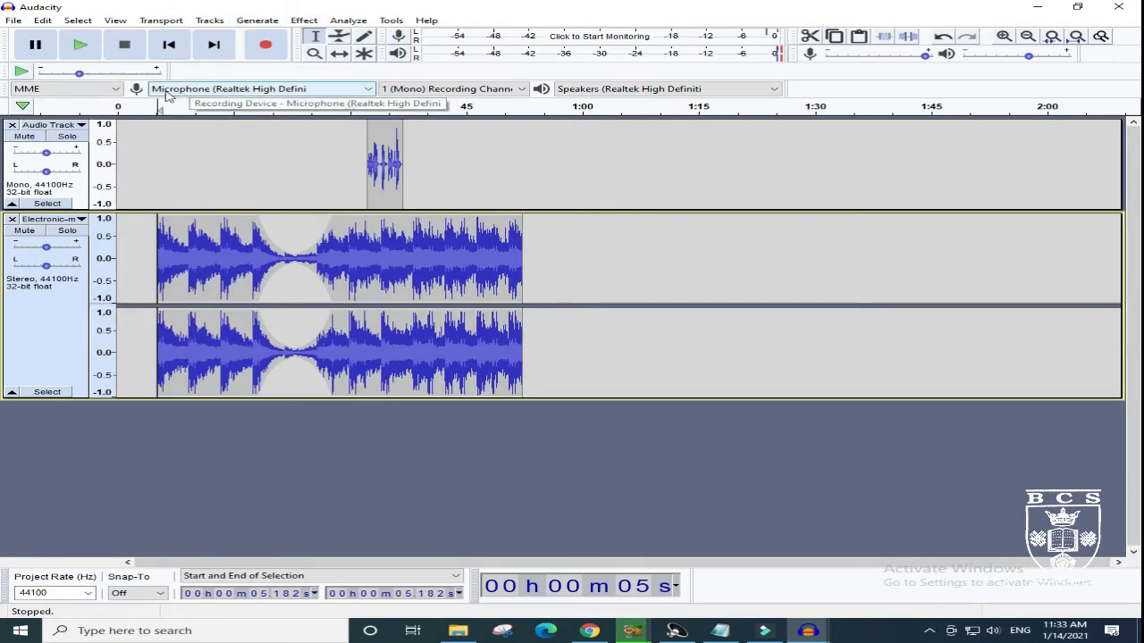
- Shift the music clip to the start of the timeline and the voice clip to about 15 seconds, over the volume dip
{"action": "left_click", "coordinate": [340, 53]}
{"action": "left_click_drag", "start_coordinate": [219, 238], "coordinate": [178, 239]}
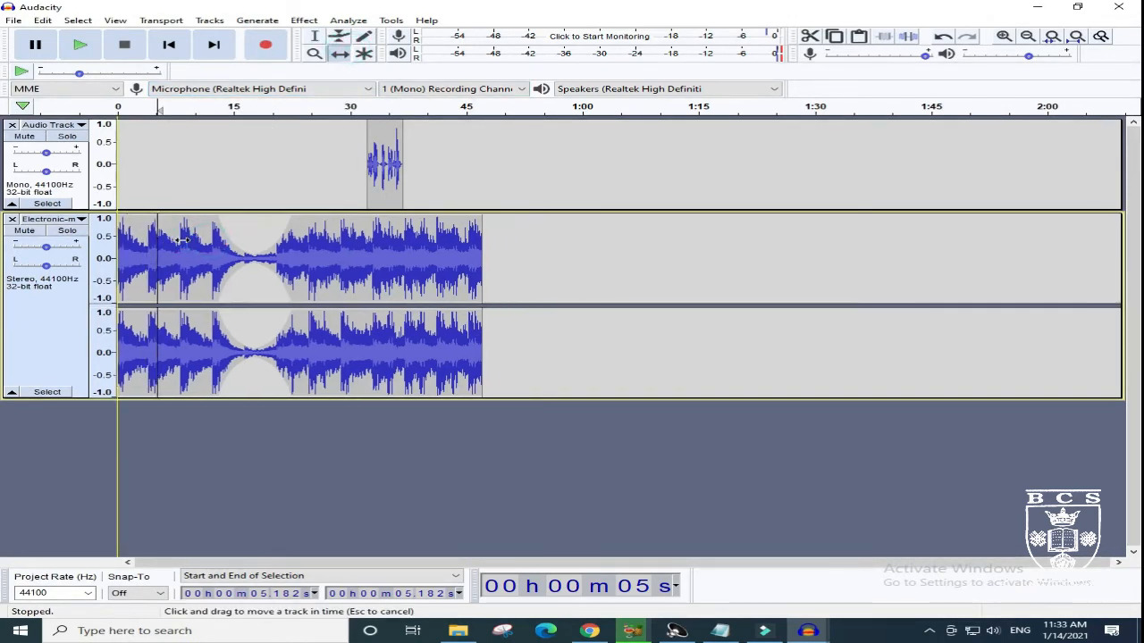
{"action": "left_click_drag", "start_coordinate": [379, 139], "coordinate": [248, 162]}
{"action": "left_click", "coordinate": [207, 224]}
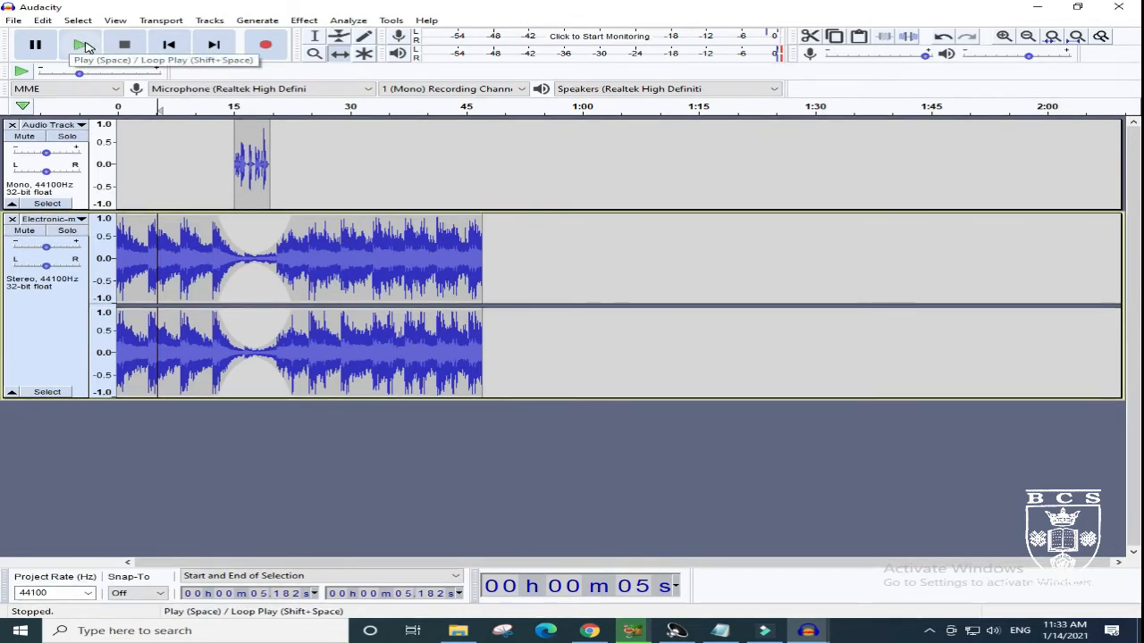
- Play the realigned mix through the voice section to about 27 seconds and stop playback
{"action": "left_click", "coordinate": [81, 45]}
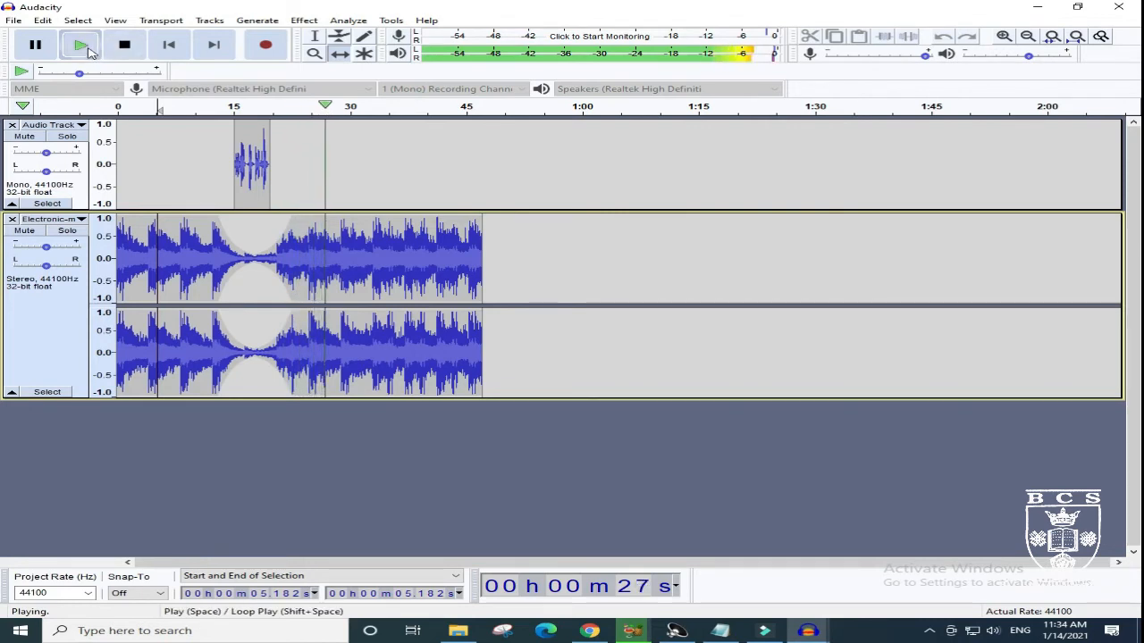
{"action": "left_click", "coordinate": [124, 46]}
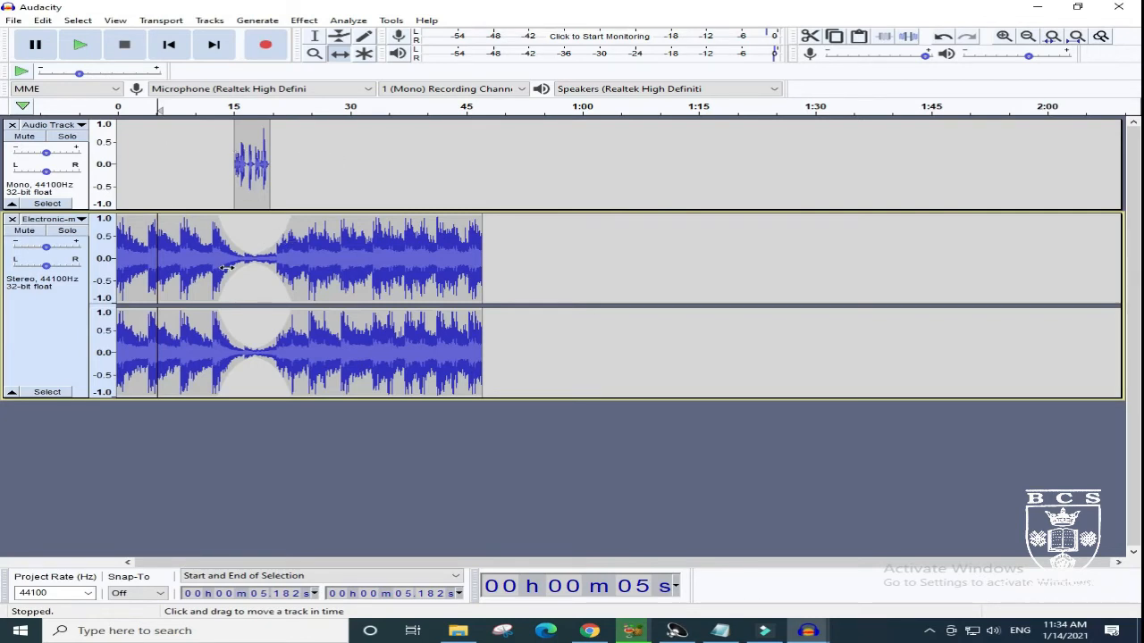
- Start exporting the project as an MP3 and name the file "1st project"
{"action": "left_click", "coordinate": [13, 20]}
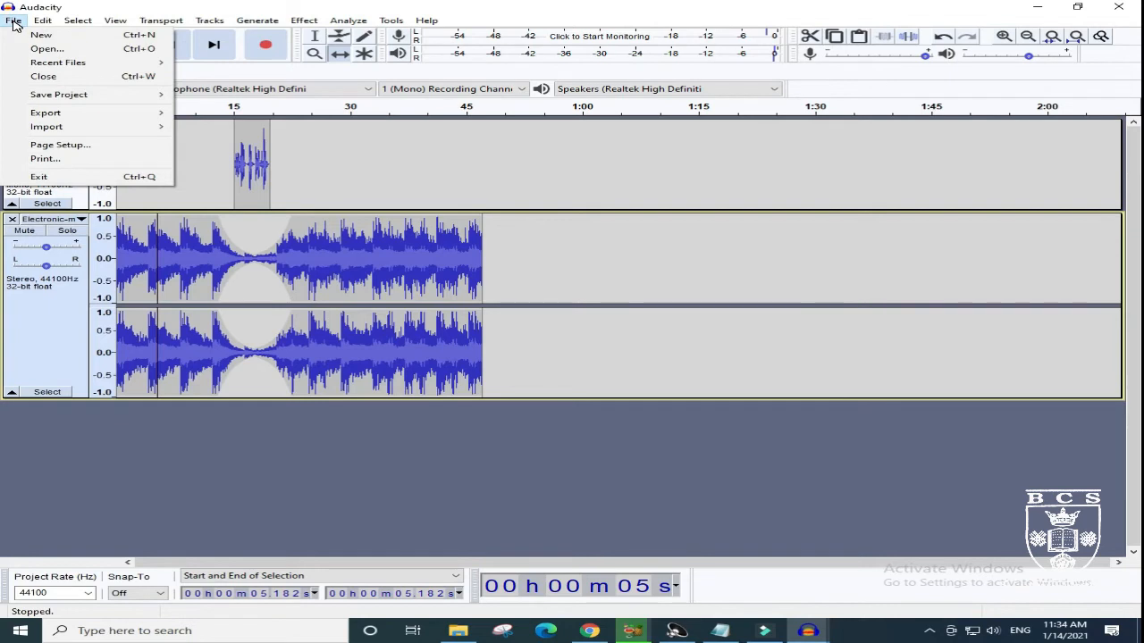
{"action": "mouse_move", "coordinate": [75, 96]}
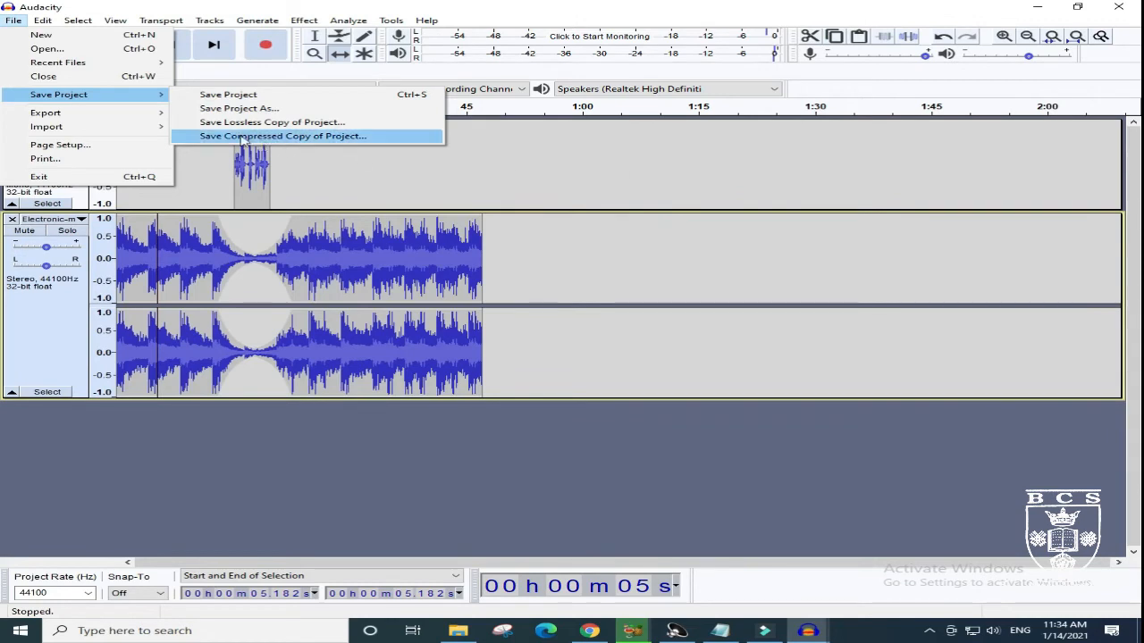
{"action": "mouse_move", "coordinate": [143, 126]}
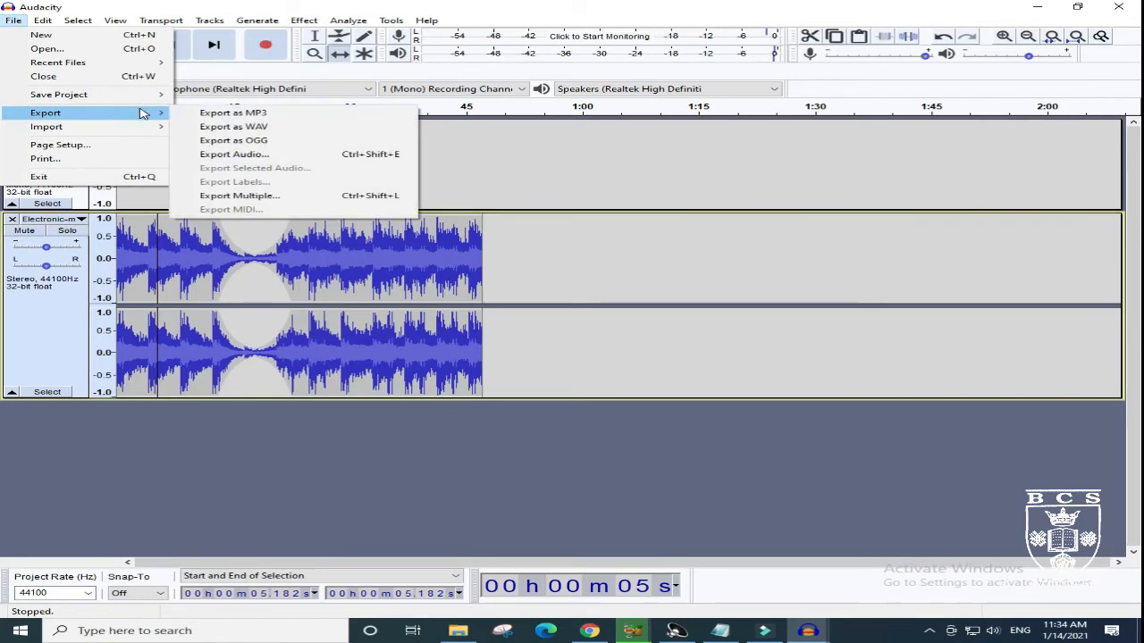
{"action": "left_click", "coordinate": [313, 113]}
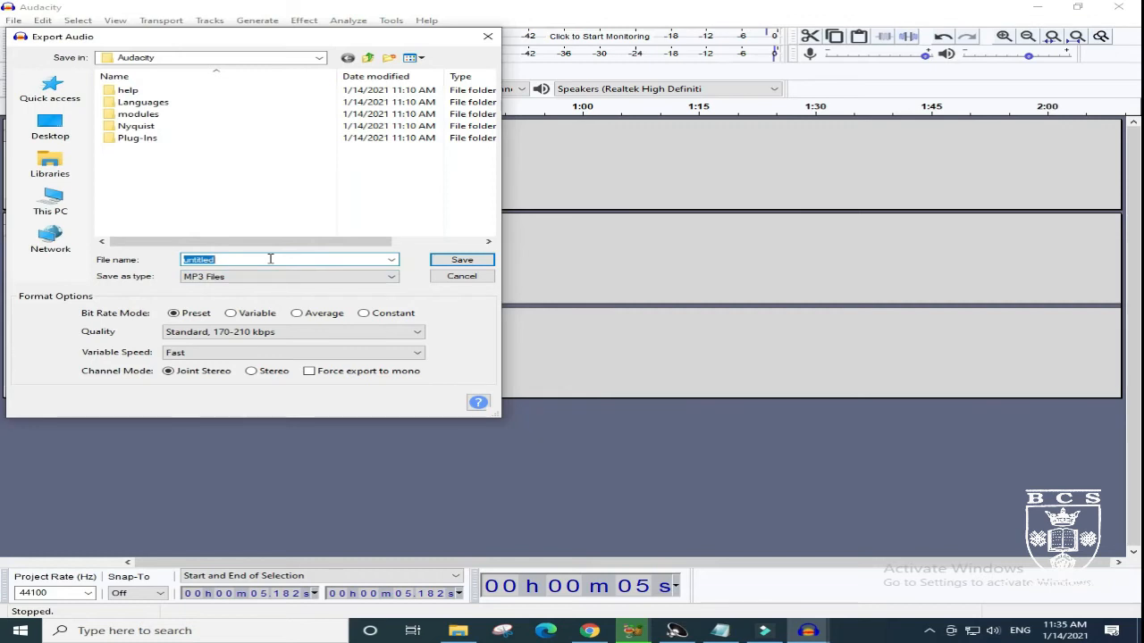
{"action": "type", "text": "1st project"}
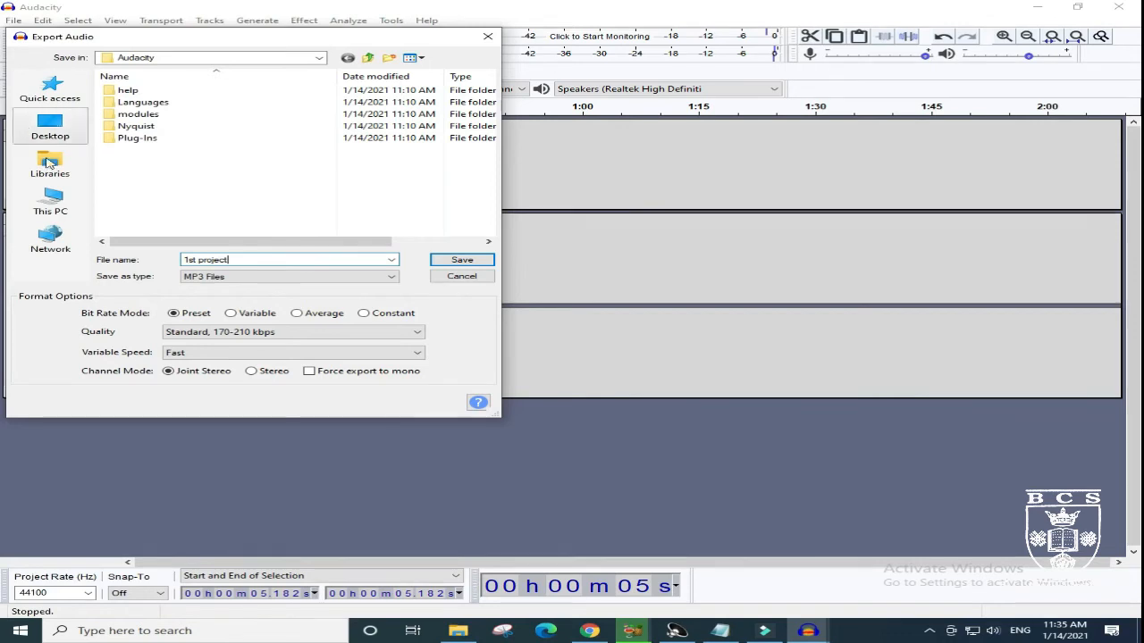
- Save the MP3 export in the Documents folder and accept mixing the tracks down to one stereo file
{"action": "left_click", "coordinate": [74, 197]}
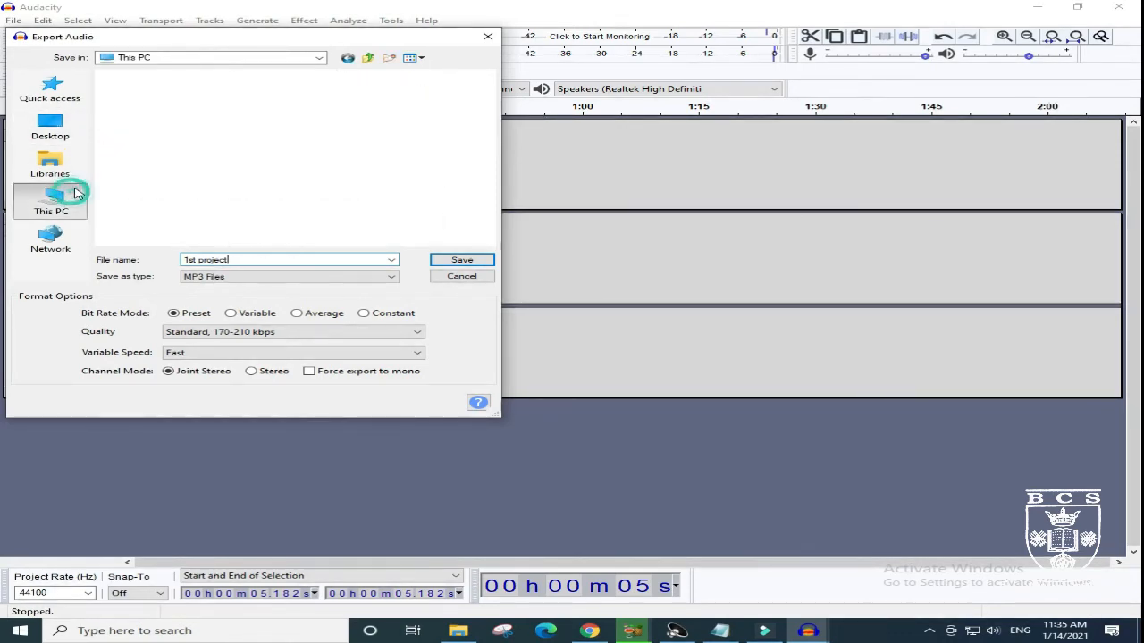
{"action": "double_click", "coordinate": [164, 176]}
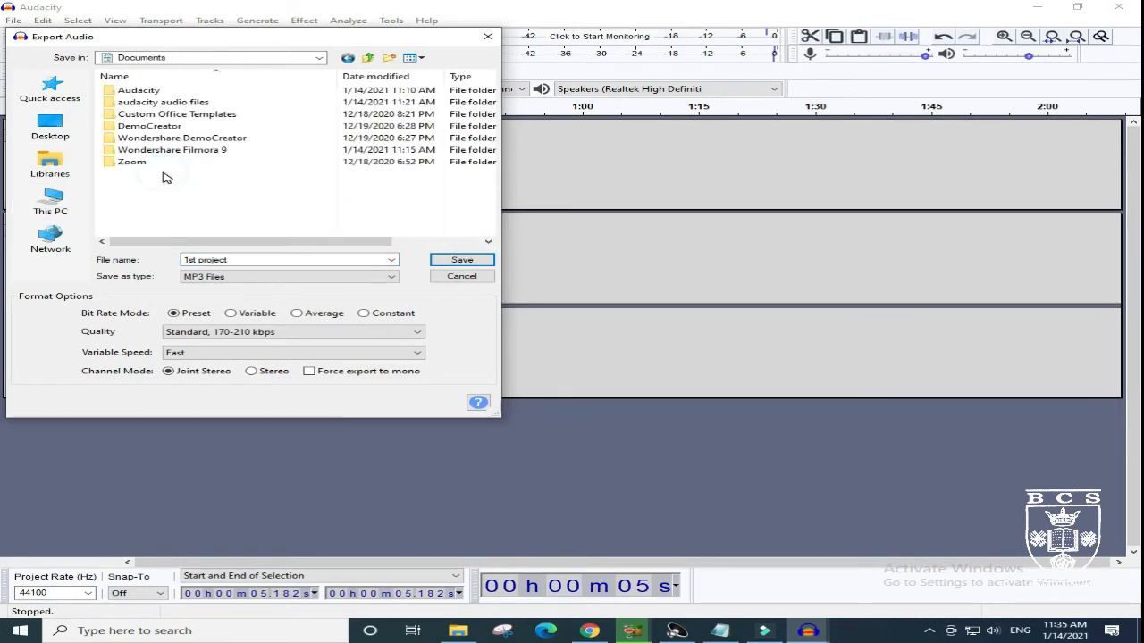
{"action": "double_click", "coordinate": [195, 92]}
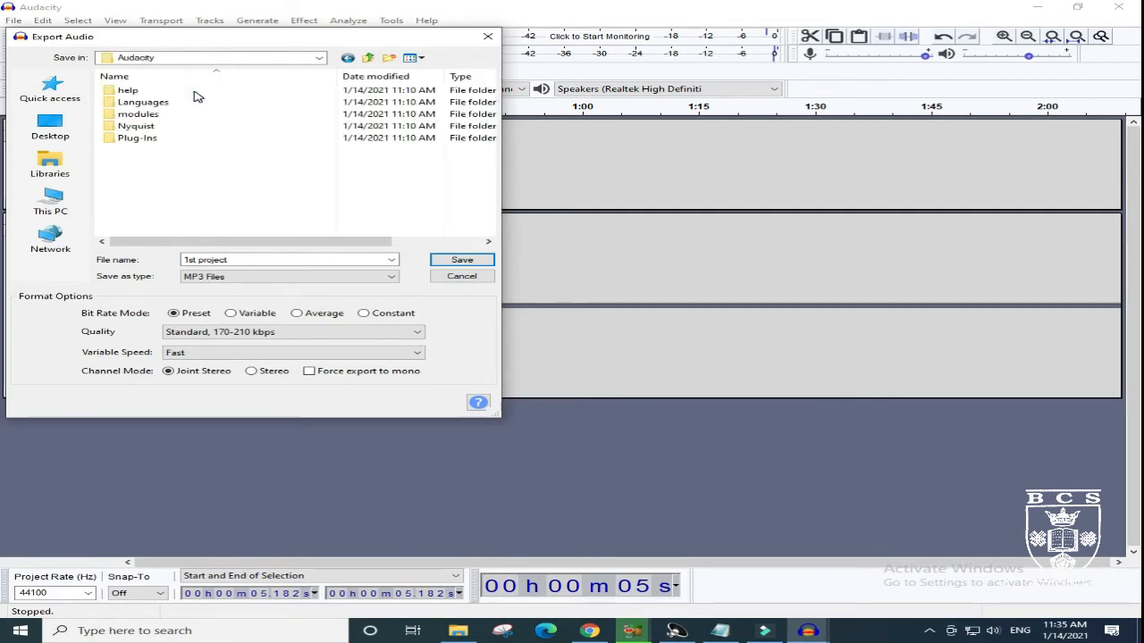
{"action": "left_click", "coordinate": [347, 57]}
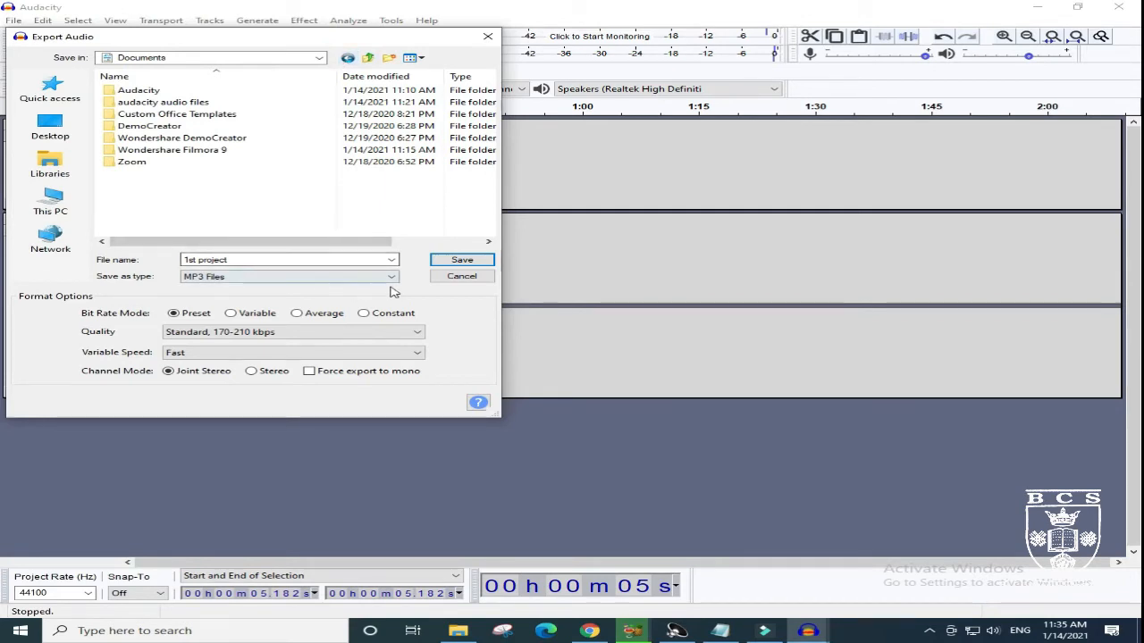
{"action": "left_click", "coordinate": [361, 260]}
{"action": "left_click", "coordinate": [277, 256]}
{"action": "type", "text": ".aup"}
{"action": "left_click", "coordinate": [437, 262]}
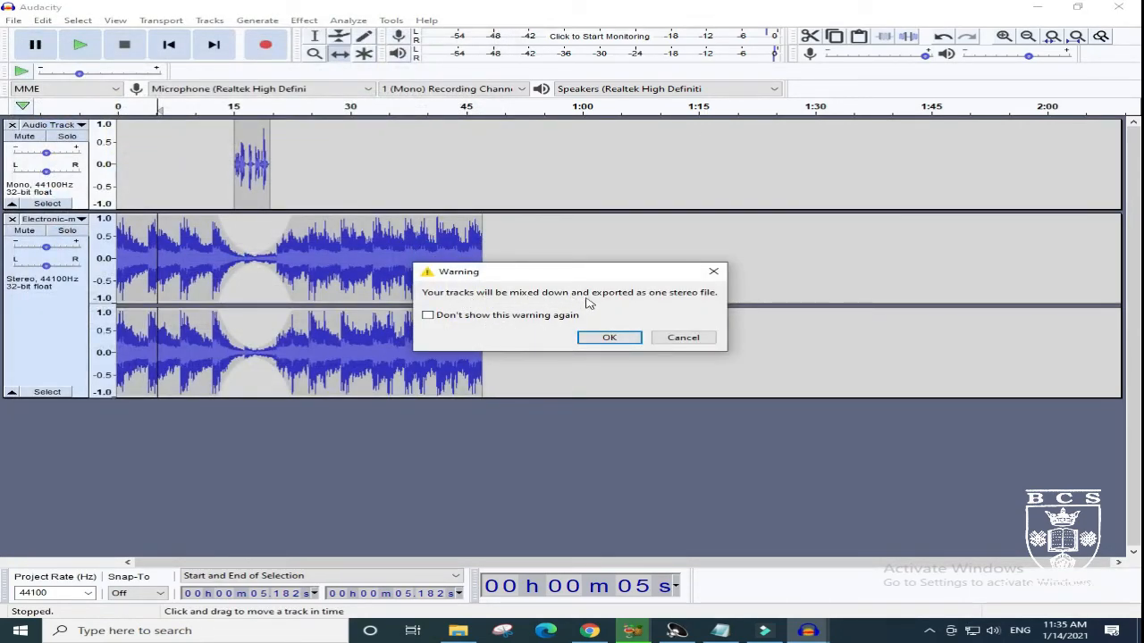
{"action": "left_click", "coordinate": [609, 337]}
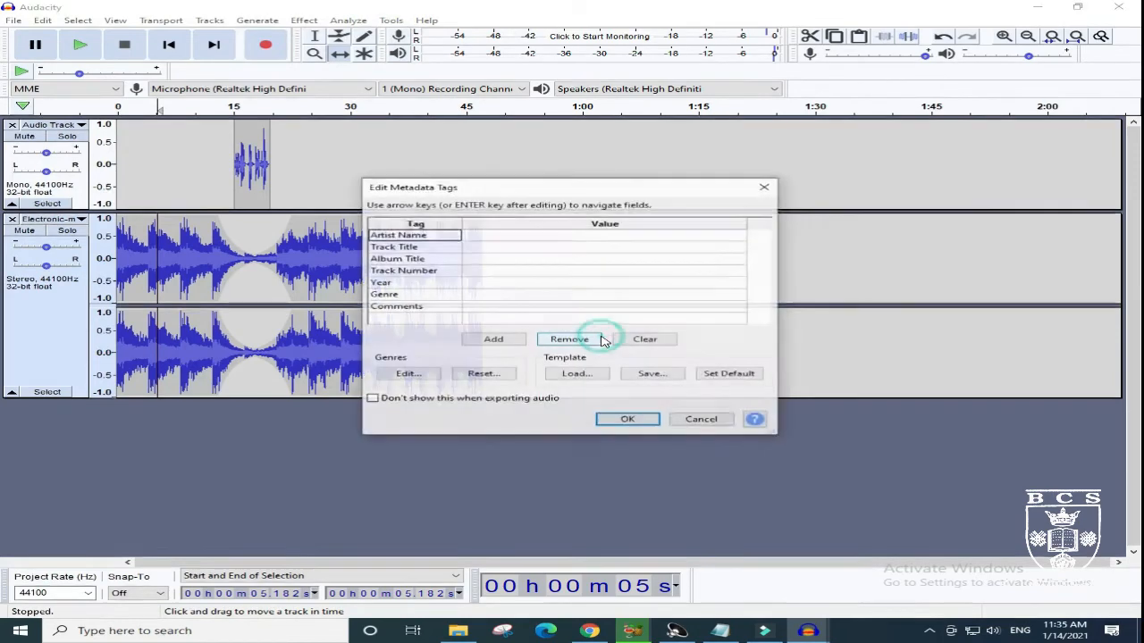
- Enter the artist's name and set the track title to "mix audio" in the export's metadata tags
{"action": "left_click", "coordinate": [548, 235]}
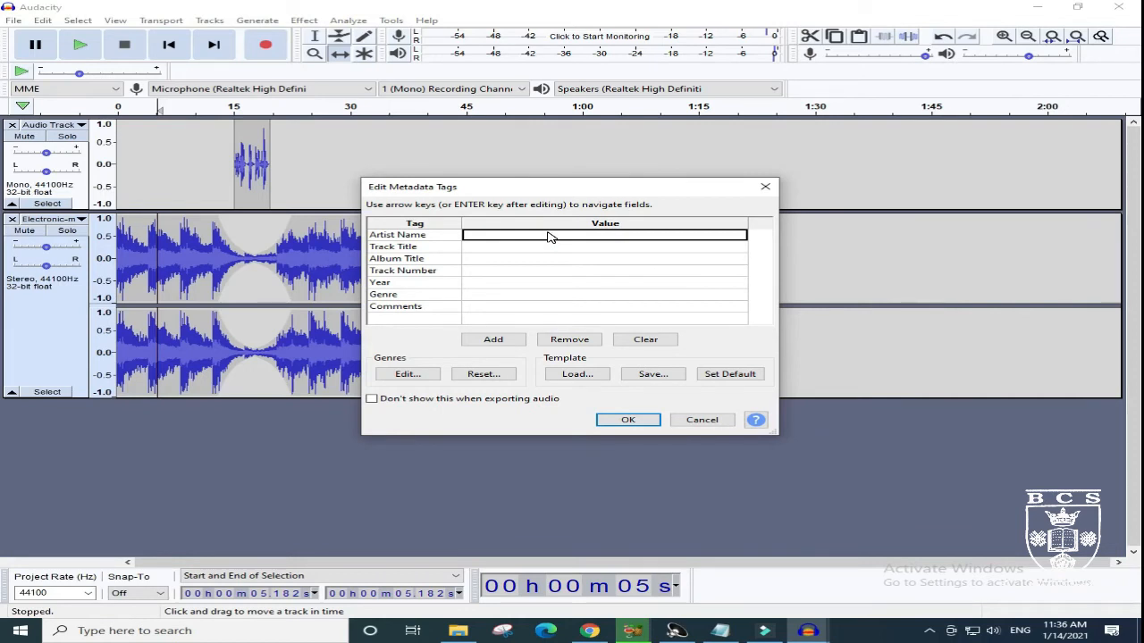
{"action": "type", "text": "8"}
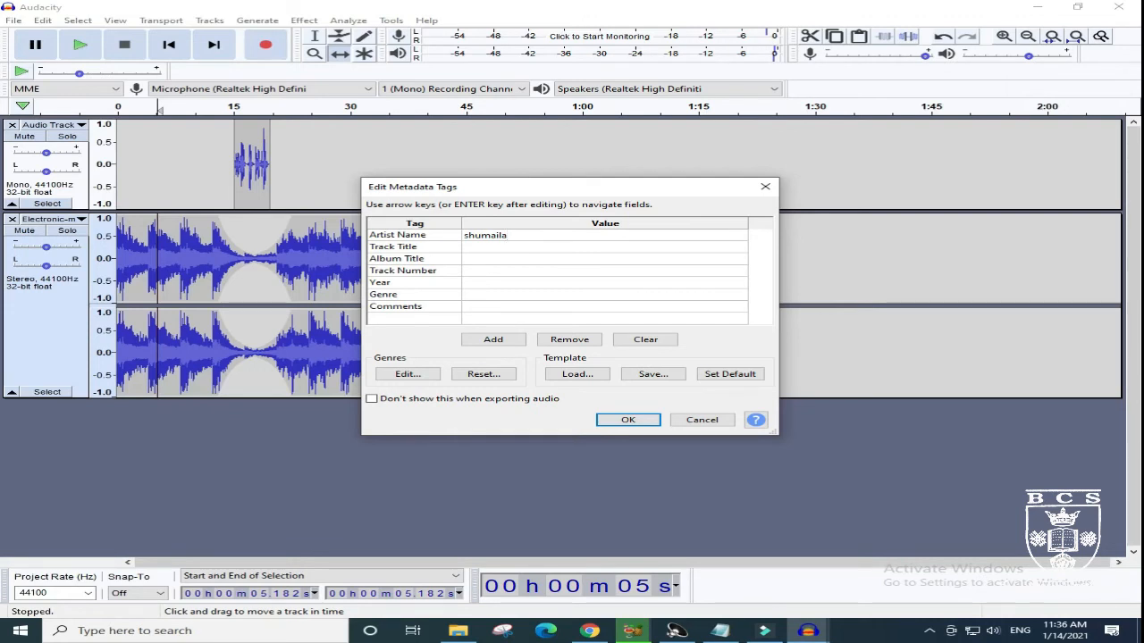
{"action": "left_click", "coordinate": [529, 247]}
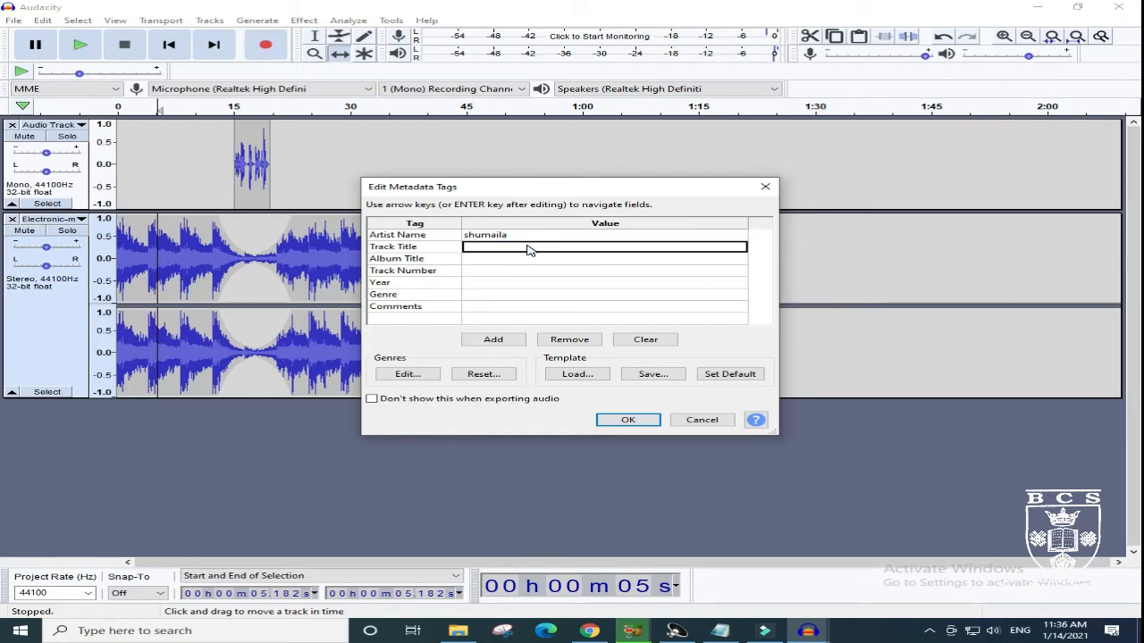
{"action": "type", "text": "mix audio"}
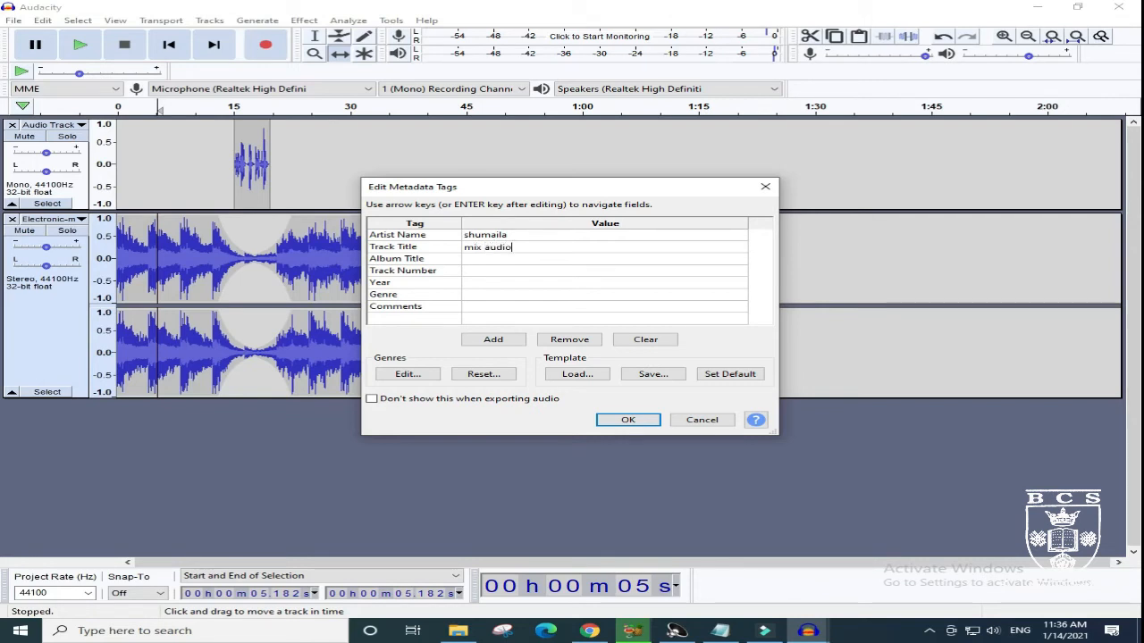
{"action": "key", "text": "Return"}
- Set the album title to "first vidio" and the track number to "gray" in the export's metadata tags
{"action": "key", "text": "Right"}
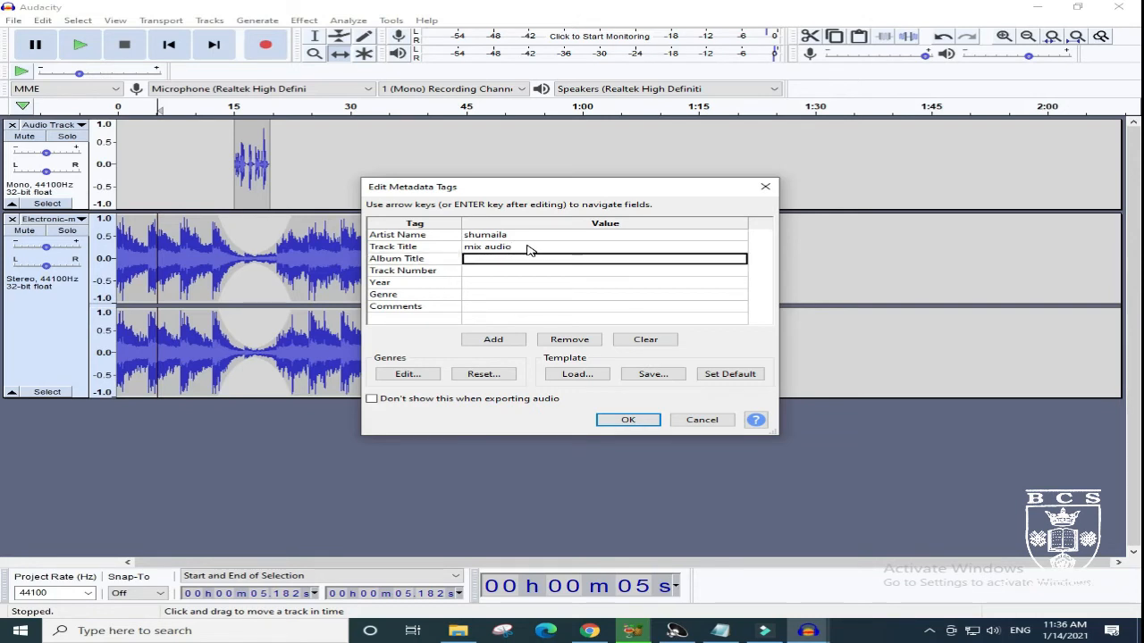
{"action": "type", "text": "first vidio"}
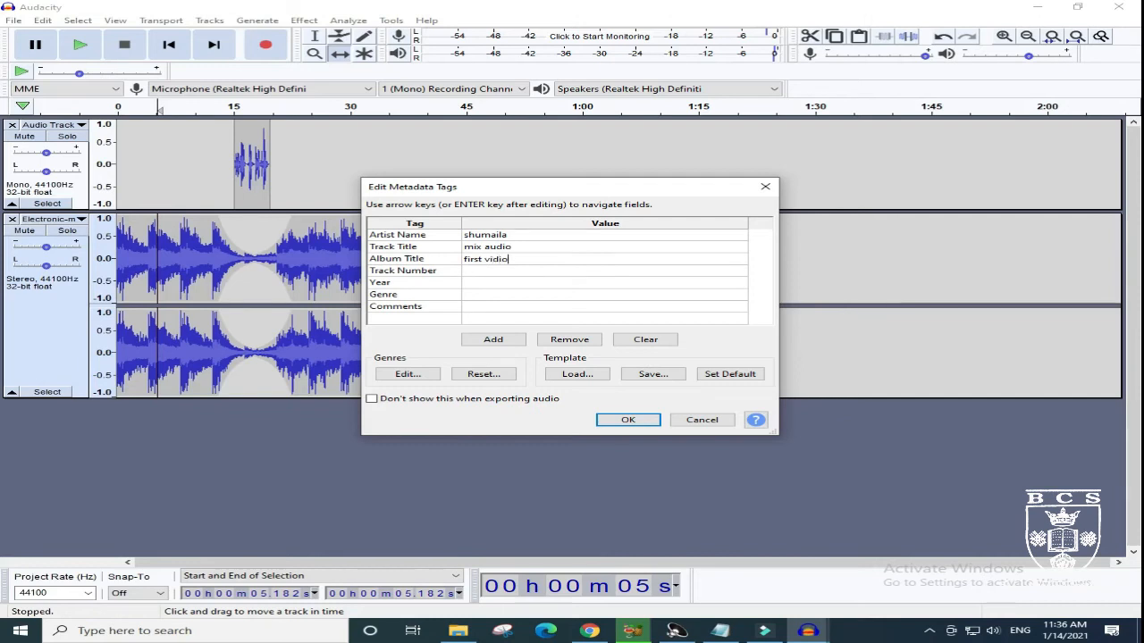
{"action": "key", "text": "Return"}
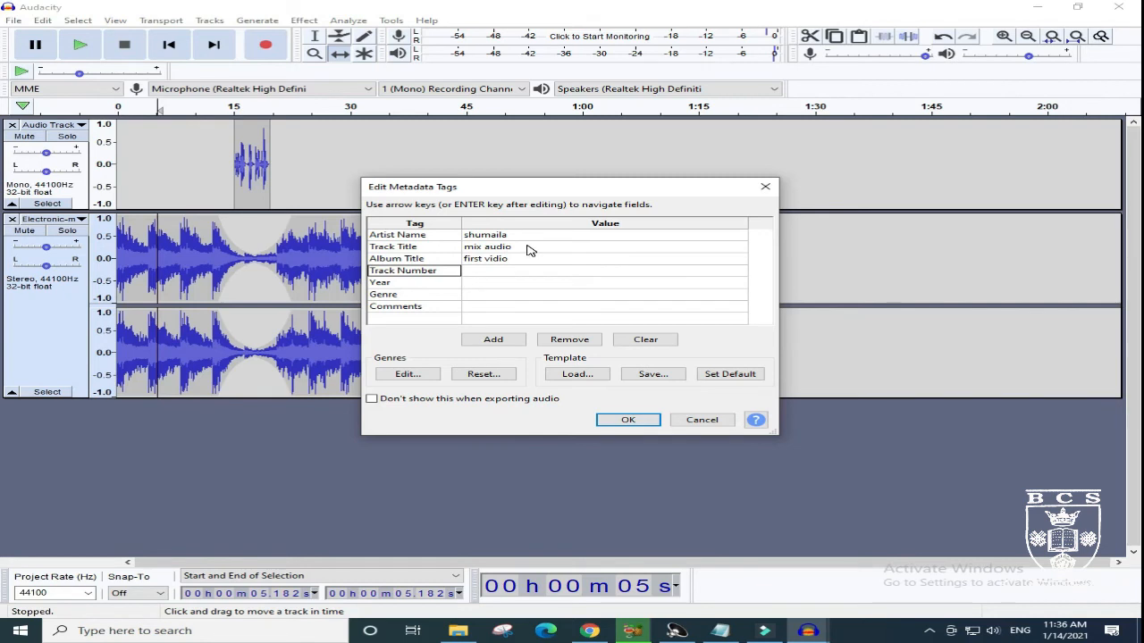
{"action": "key", "text": "Right"}
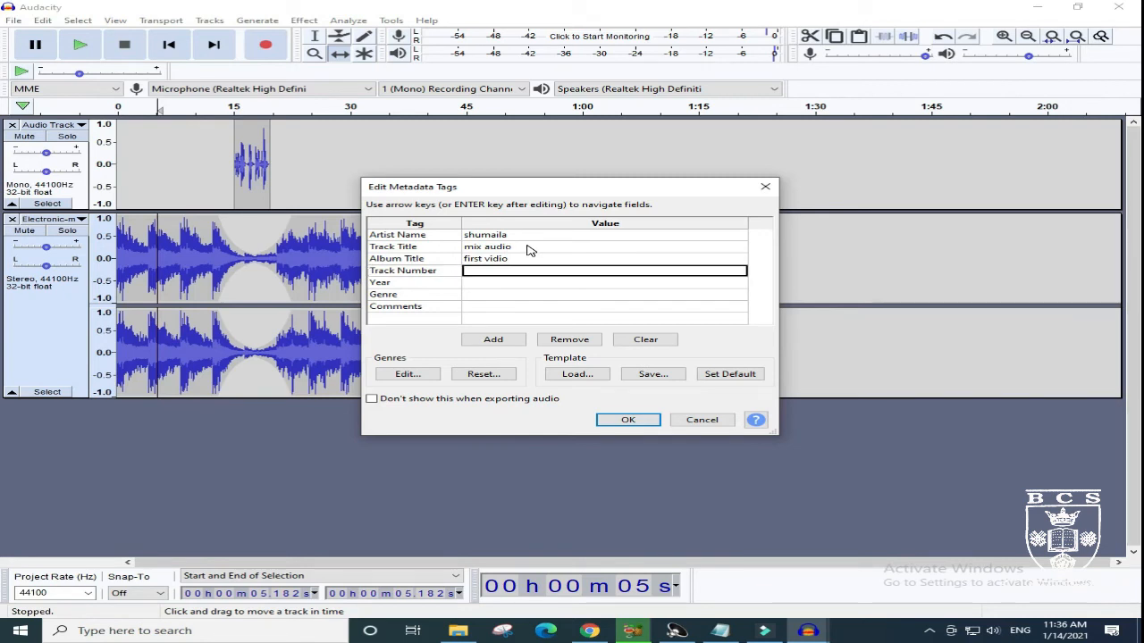
{"action": "type", "text": "gray"}
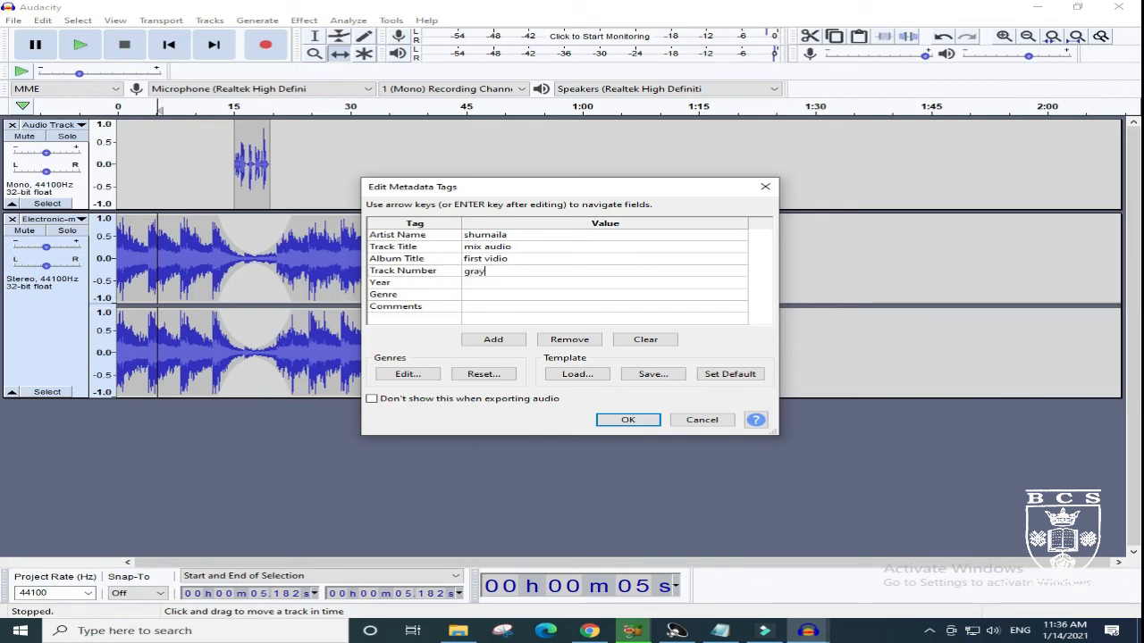
{"action": "key", "text": "Tab"}
- Set the year to 2021 and the genre to "er" in the export's metadata tags
{"action": "key", "text": "Tab"}
{"action": "type", "text": "2"}
{"action": "key", "text": "Tab"}
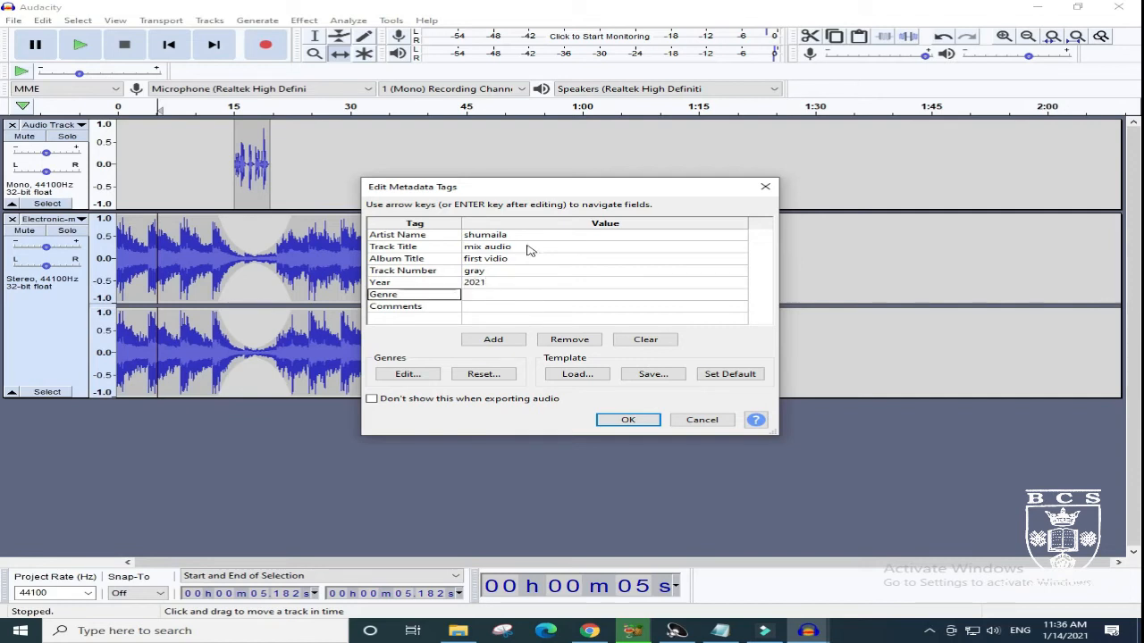
{"action": "key", "text": "Tab"}
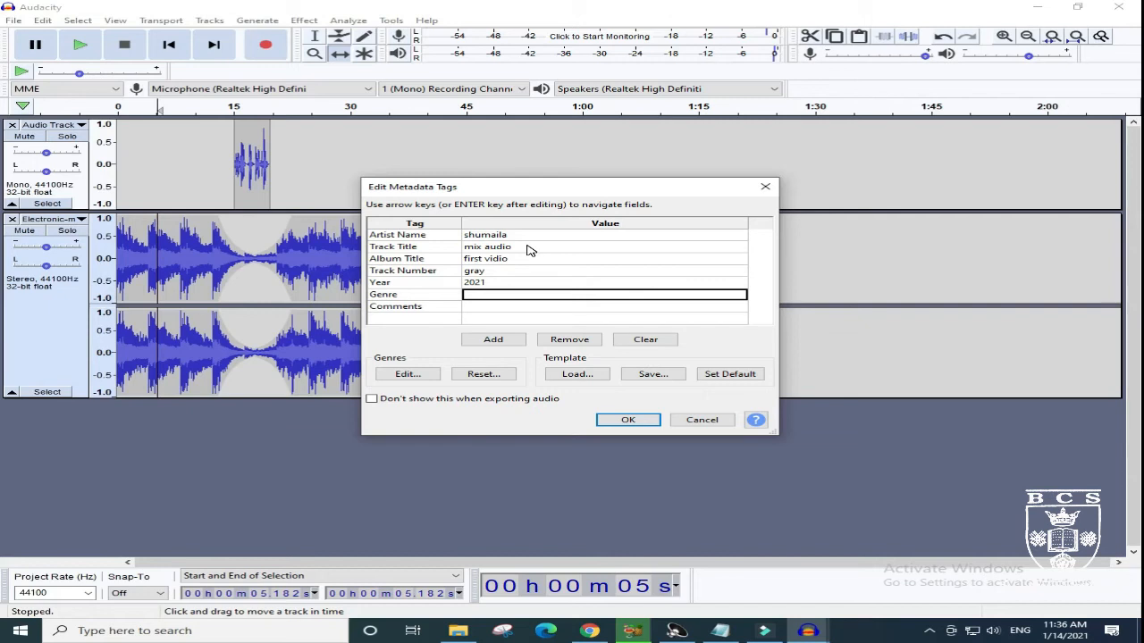
{"action": "type", "text": "el"}
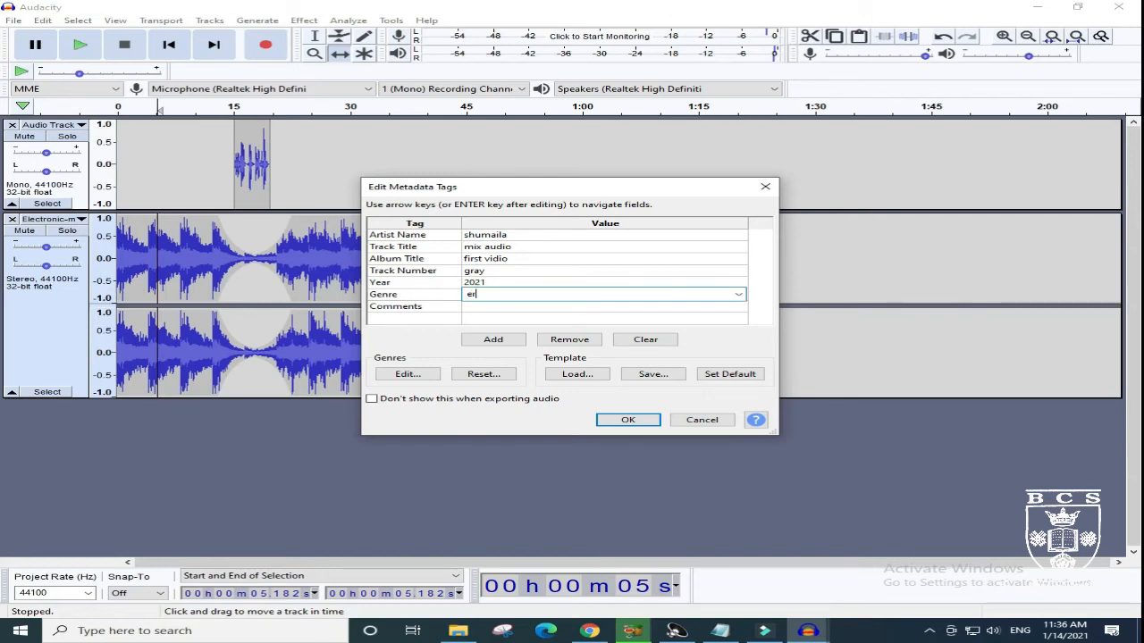
{"action": "key", "text": "Tab"}
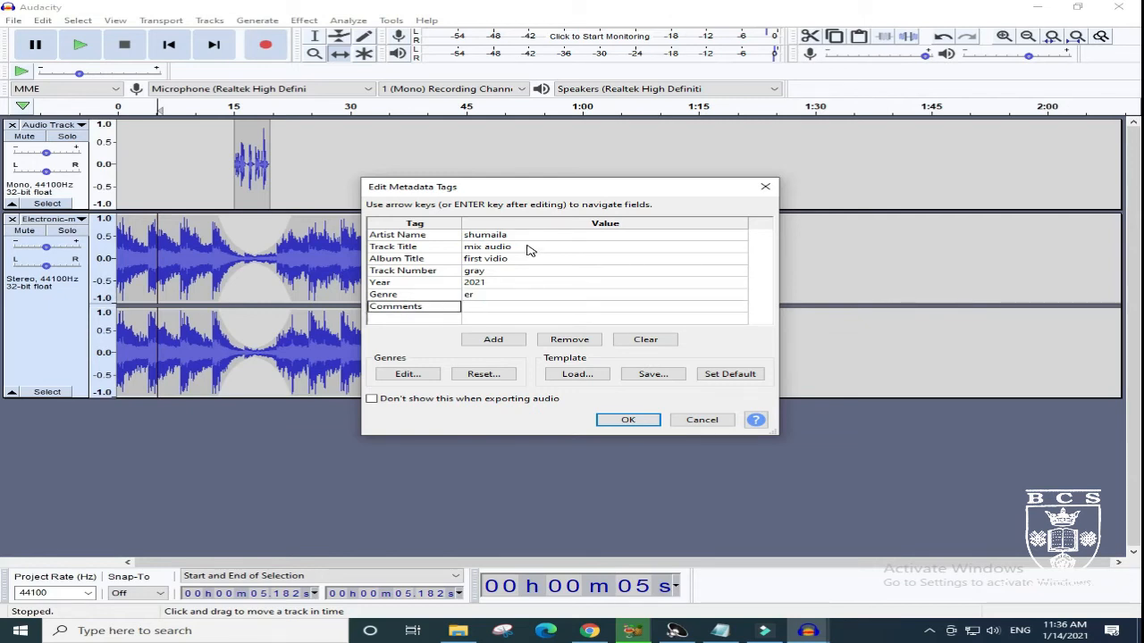
- Enter "practice" as the metadata comment and accept the tags to finish the MP3 export
{"action": "key", "text": "Tab"}
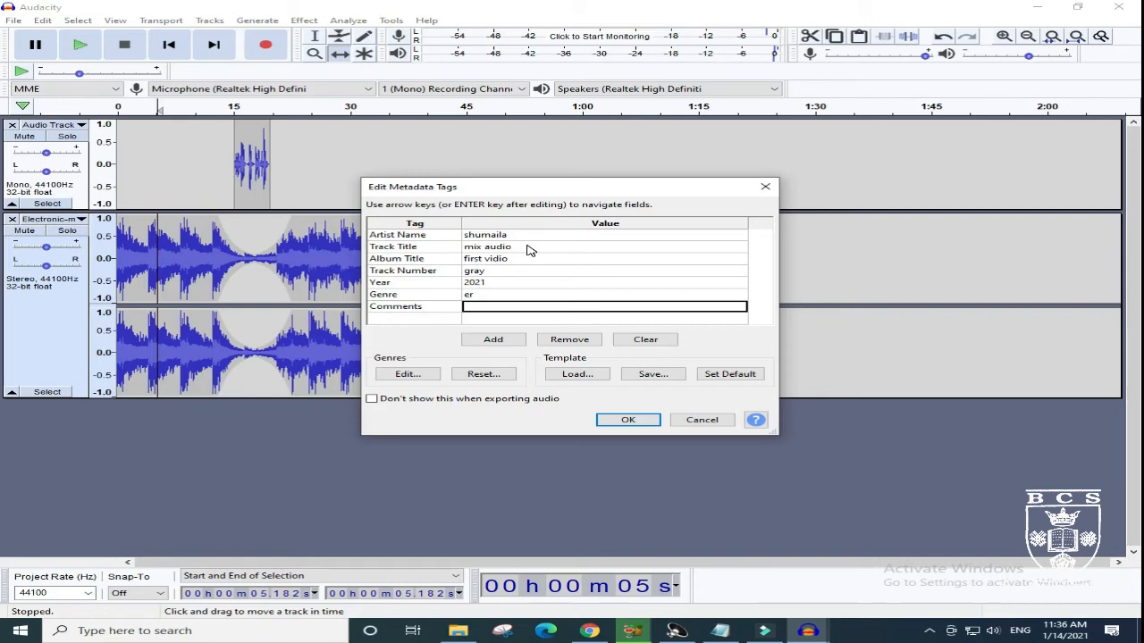
{"action": "type", "text": "practice"}
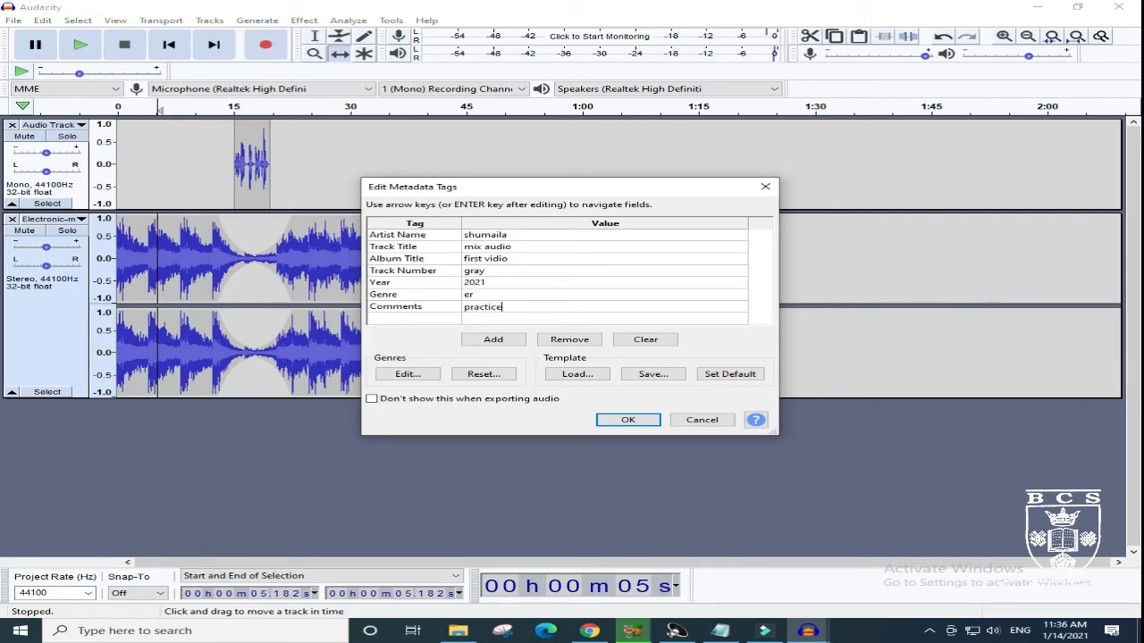
{"action": "left_click", "coordinate": [628, 420]}
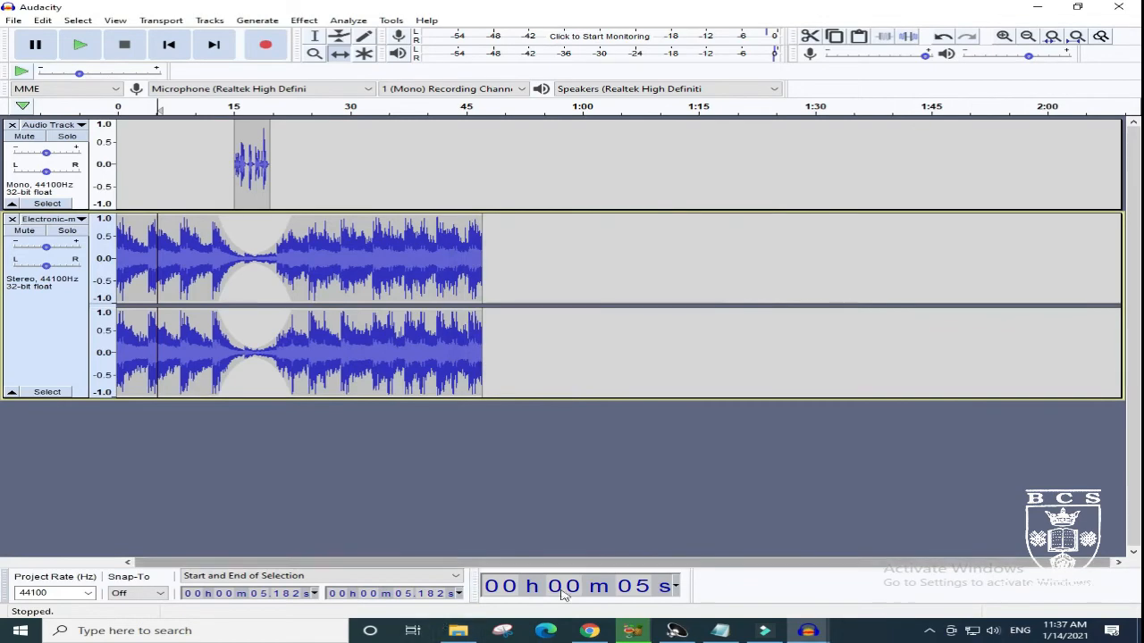
- Switch to File Explorer and open the Documents folder to locate the exported MP3
{"action": "mouse_move", "coordinate": [458, 631]}
{"action": "left_click", "coordinate": [459, 572]}
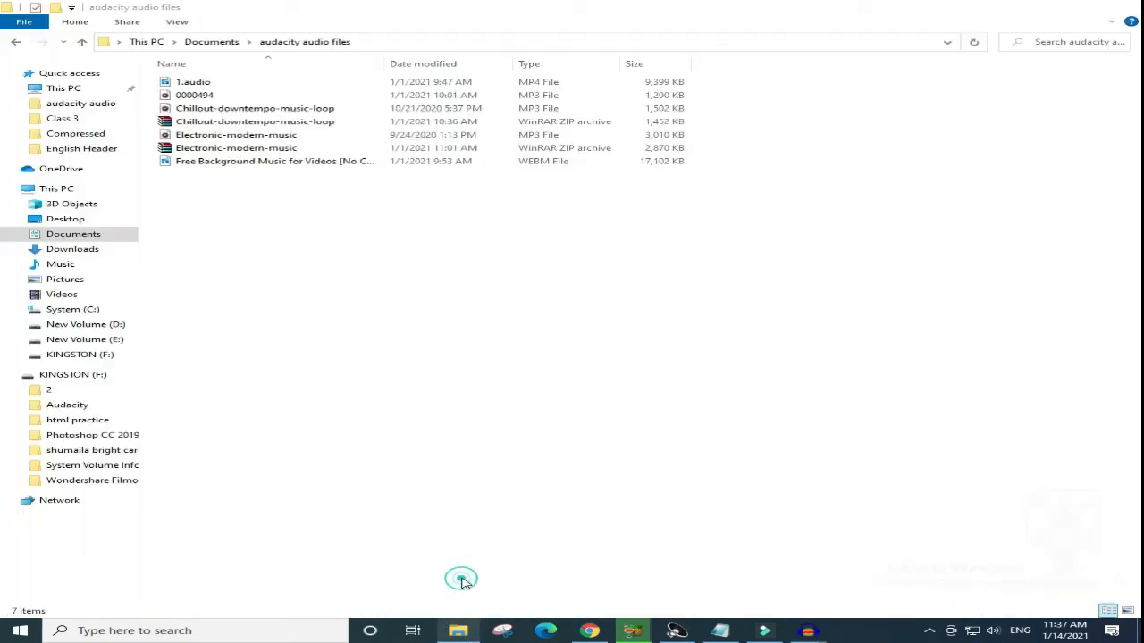
{"action": "left_click", "coordinate": [88, 236]}
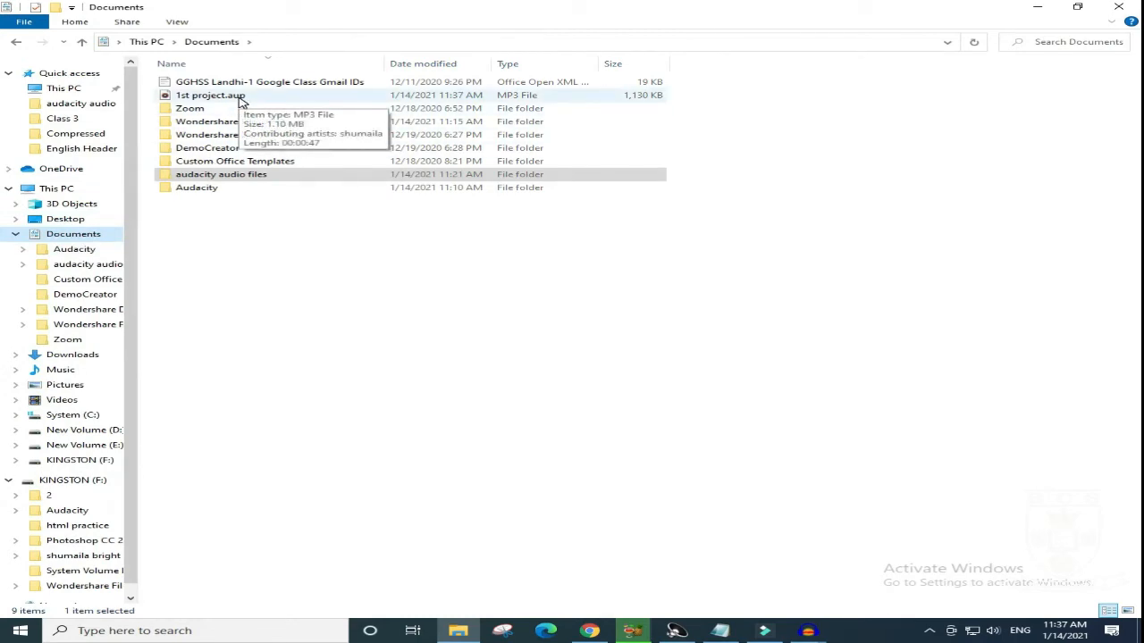
- Play the exported "1st project.aup" MP3 to about 30 seconds, pause it and close the music player
{"action": "double_click", "coordinate": [240, 96]}
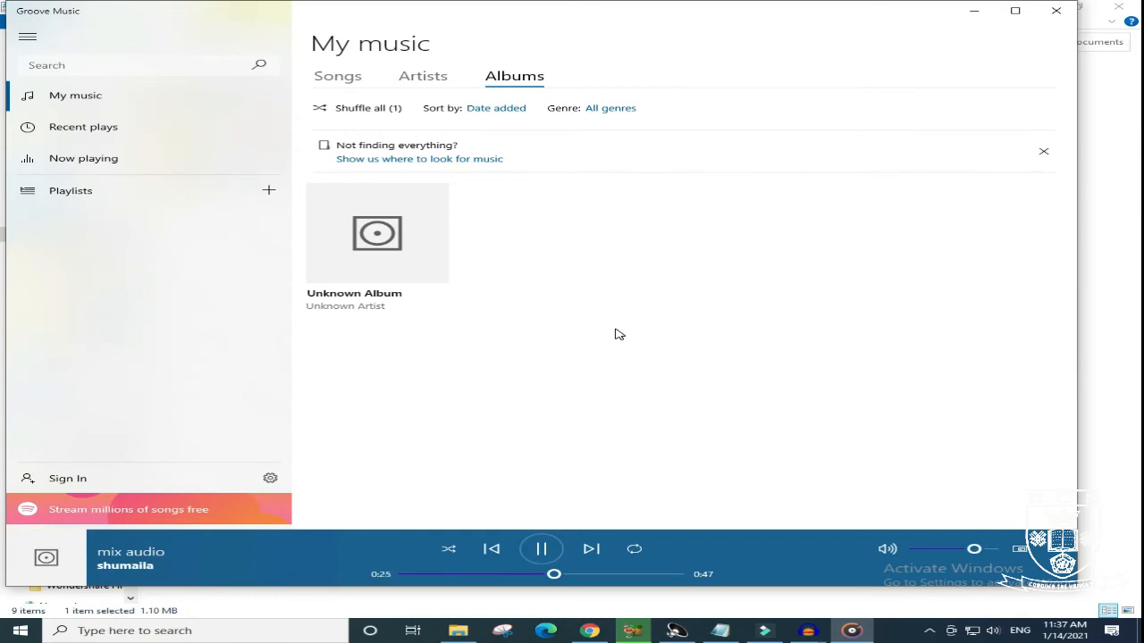
{"action": "left_click", "coordinate": [542, 550]}
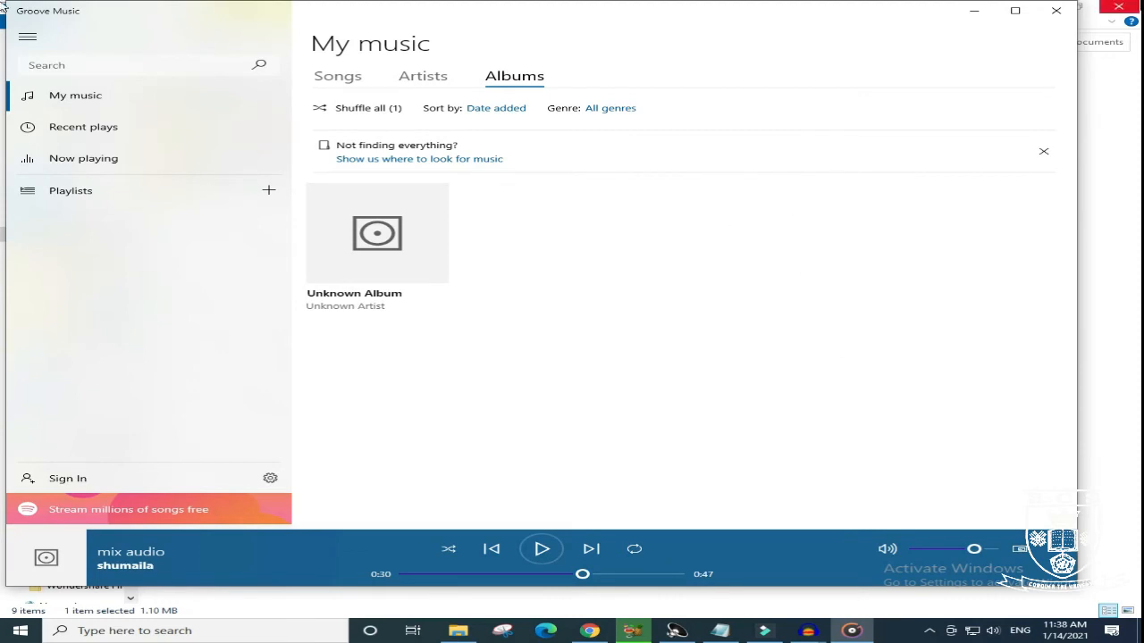
{"action": "left_click", "coordinate": [1050, 18]}
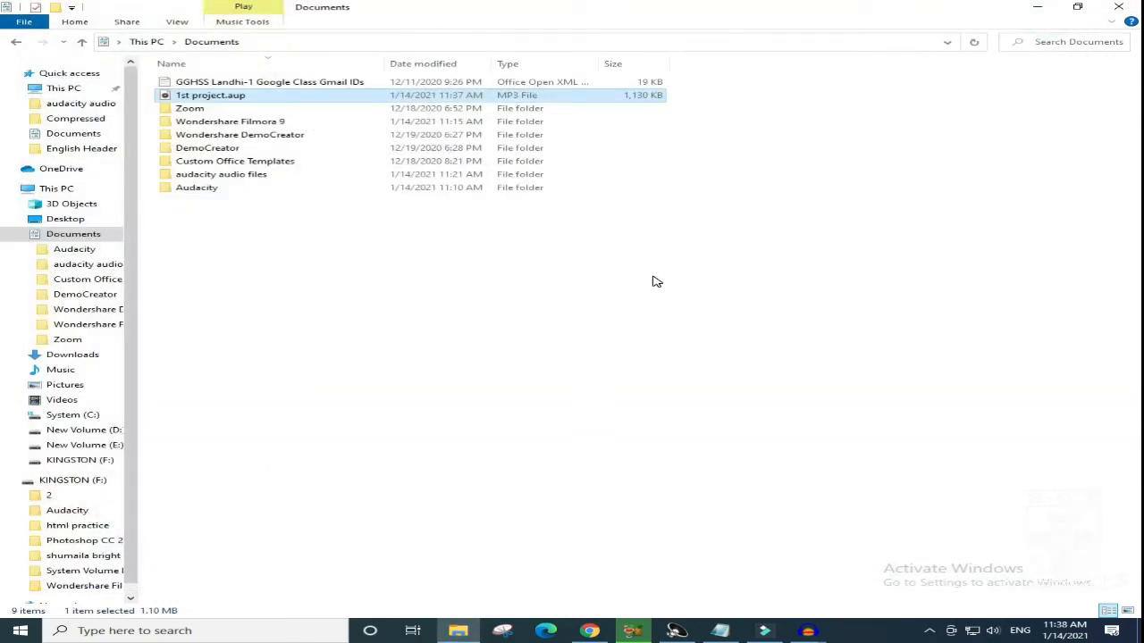
- Switch to Audacity, view the Chillout-downtempo-music-loop project and return to the voice and music mix window
{"action": "left_click", "coordinate": [807, 630]}
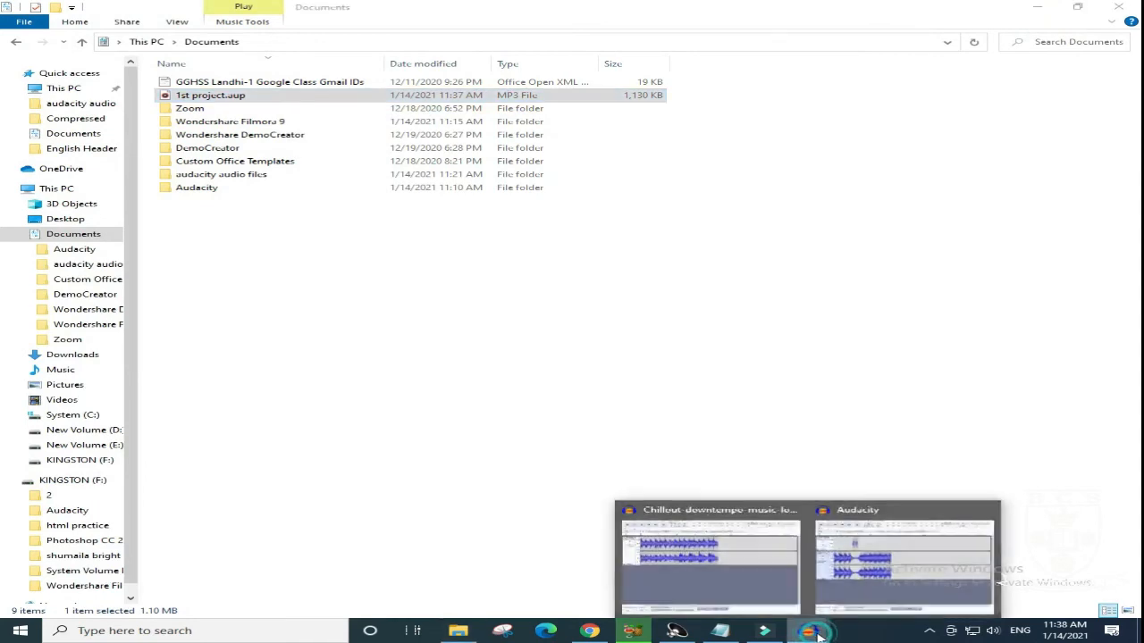
{"action": "left_click", "coordinate": [688, 574]}
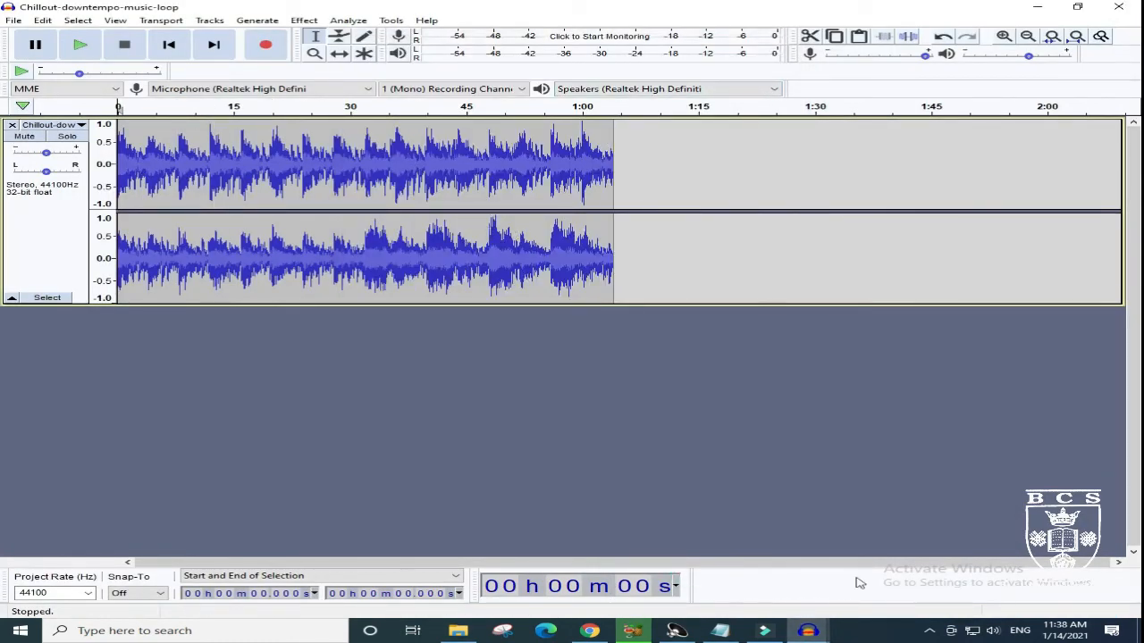
{"action": "mouse_move", "coordinate": [824, 634]}
{"action": "left_click", "coordinate": [903, 550]}
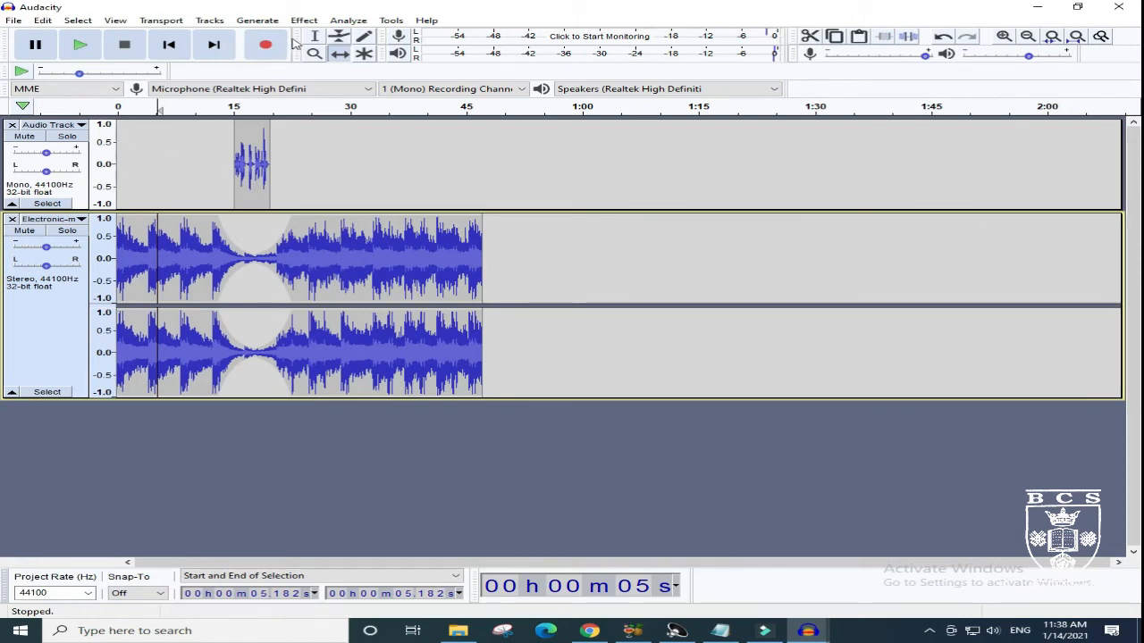
- Copy the voice clip to about 35 seconds in the same track and shift the copy to start at about 33.9 seconds
{"action": "left_click", "coordinate": [320, 34]}
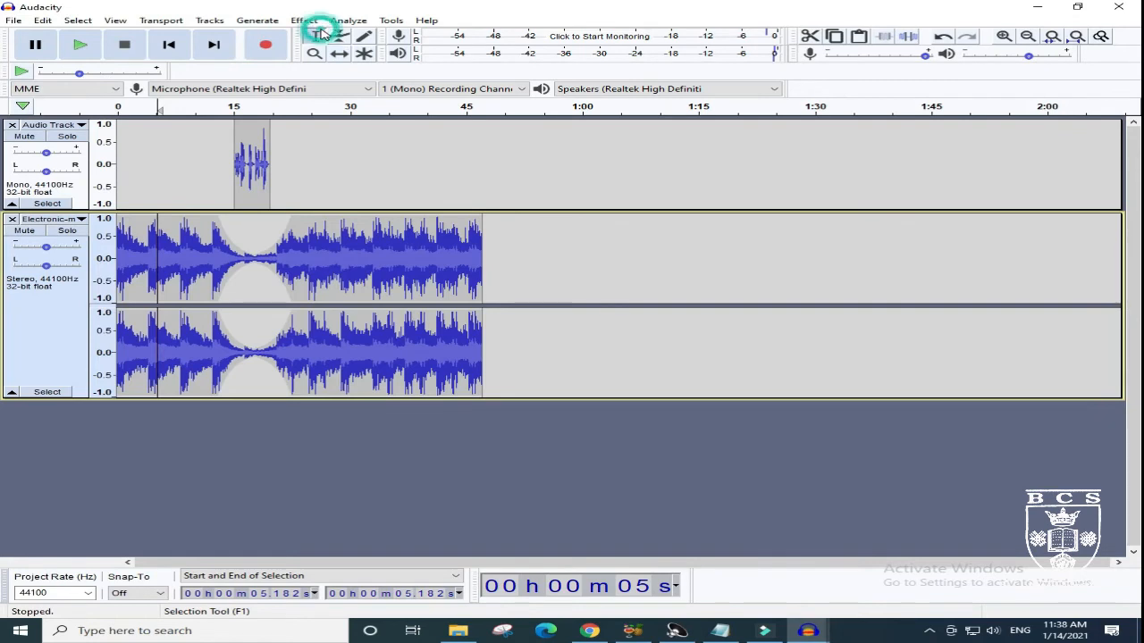
{"action": "left_click", "coordinate": [269, 134]}
{"action": "left_click_drag", "start_coordinate": [269, 134], "coordinate": [234, 136]}
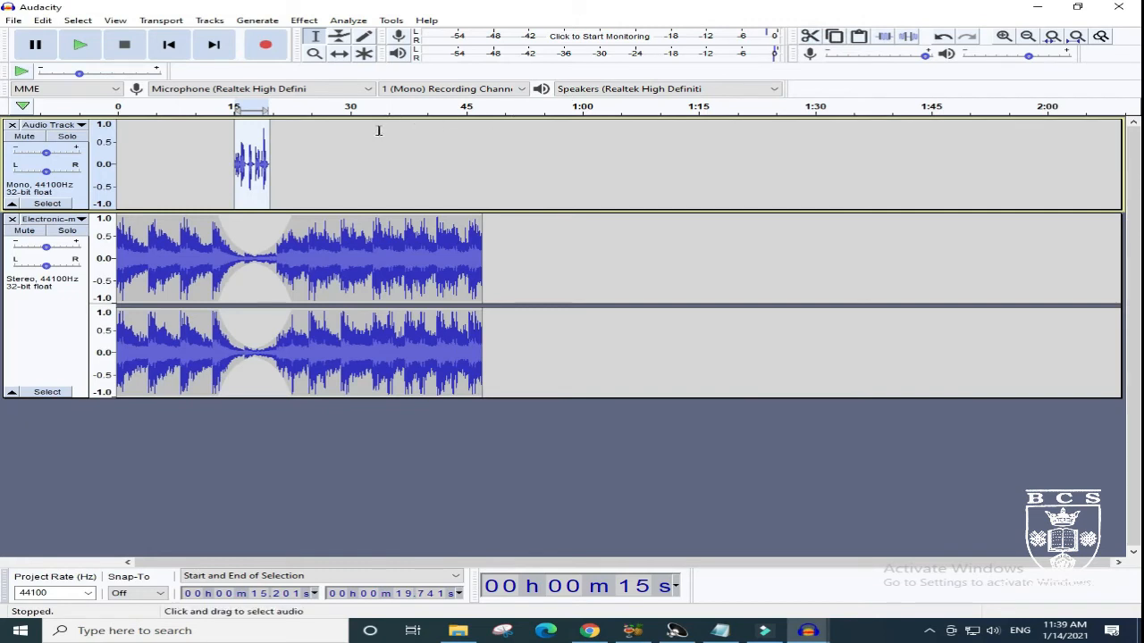
{"action": "left_click_drag", "start_coordinate": [389, 119], "coordinate": [435, 125]}
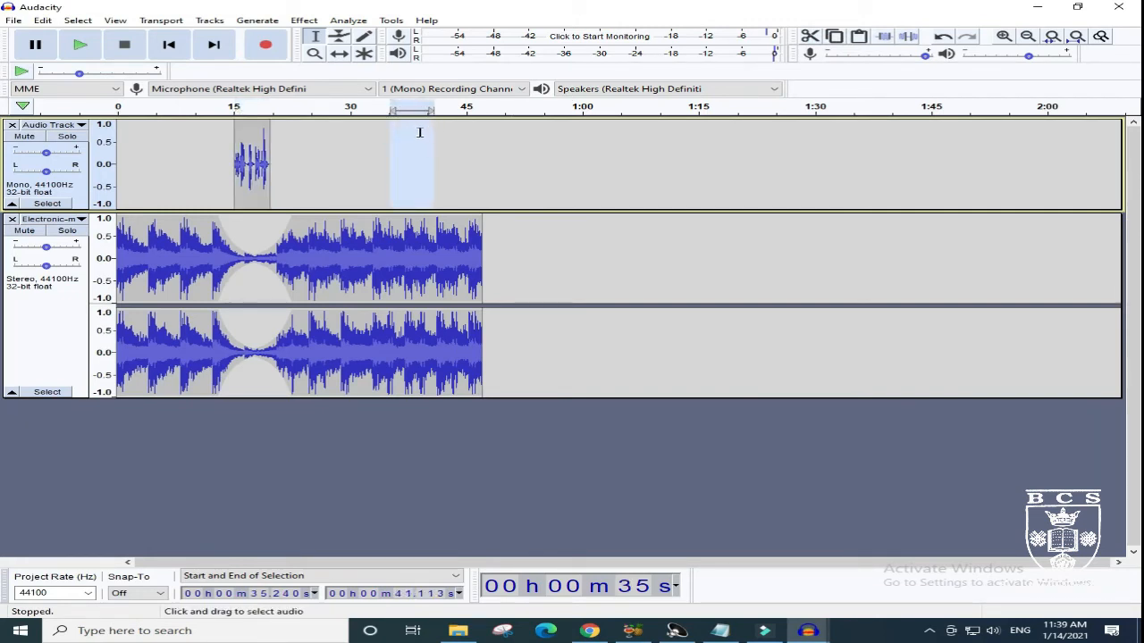
{"action": "left_click", "coordinate": [859, 37]}
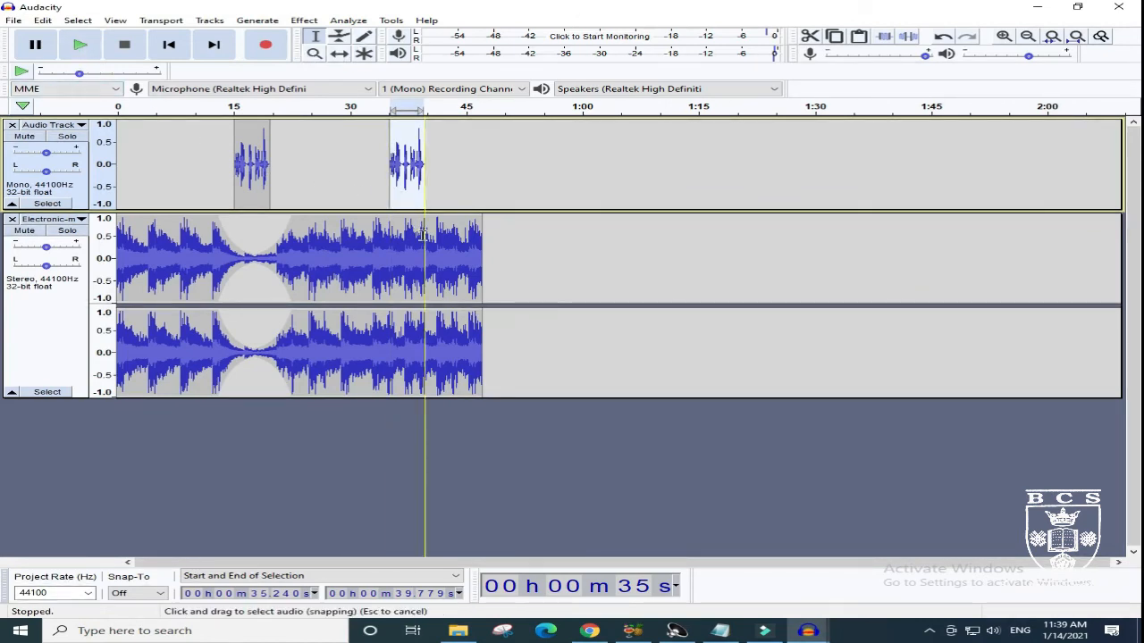
{"action": "left_click", "coordinate": [340, 53]}
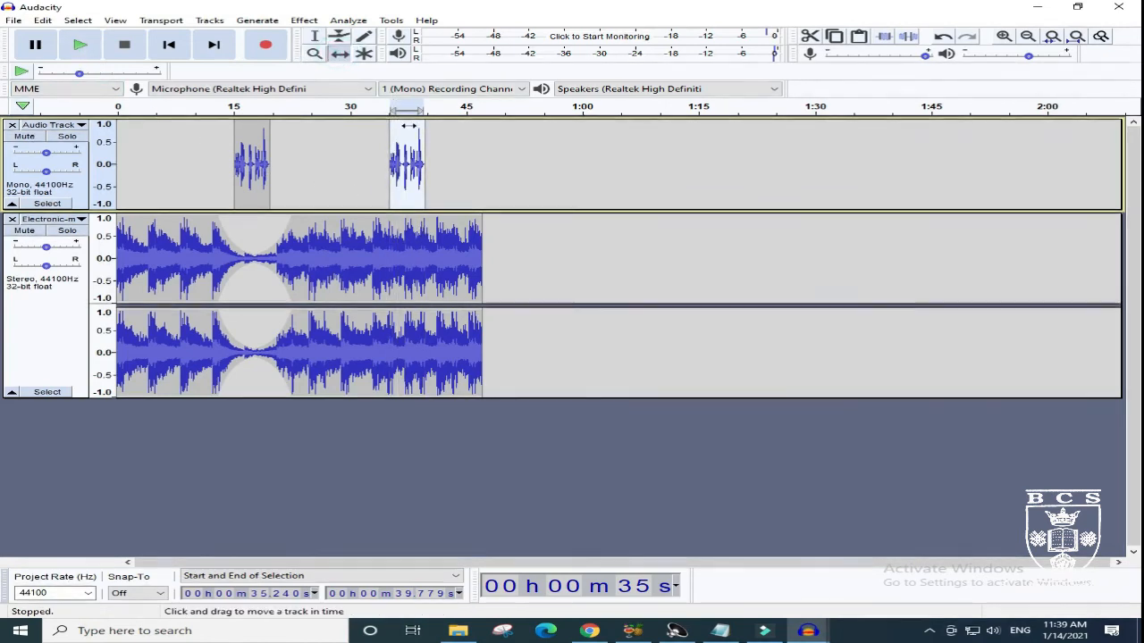
{"action": "left_click_drag", "start_coordinate": [409, 126], "coordinate": [398, 128]}
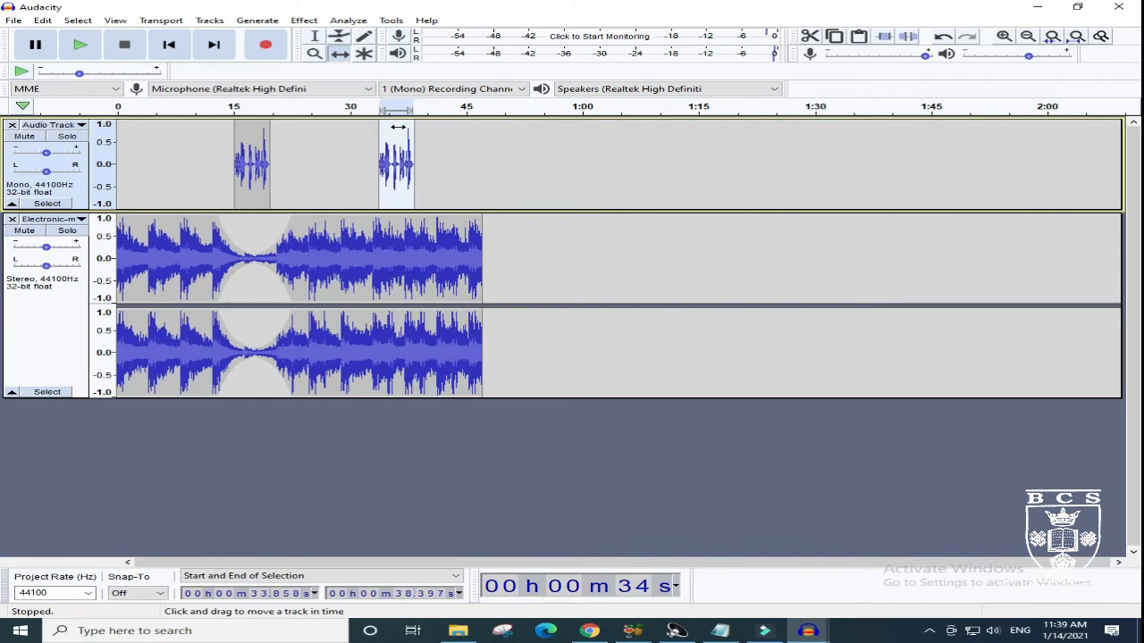
- Duck the music track beneath the second voice clip with the Envelope tool, restoring full volume before and after it
{"action": "left_click", "coordinate": [340, 36]}
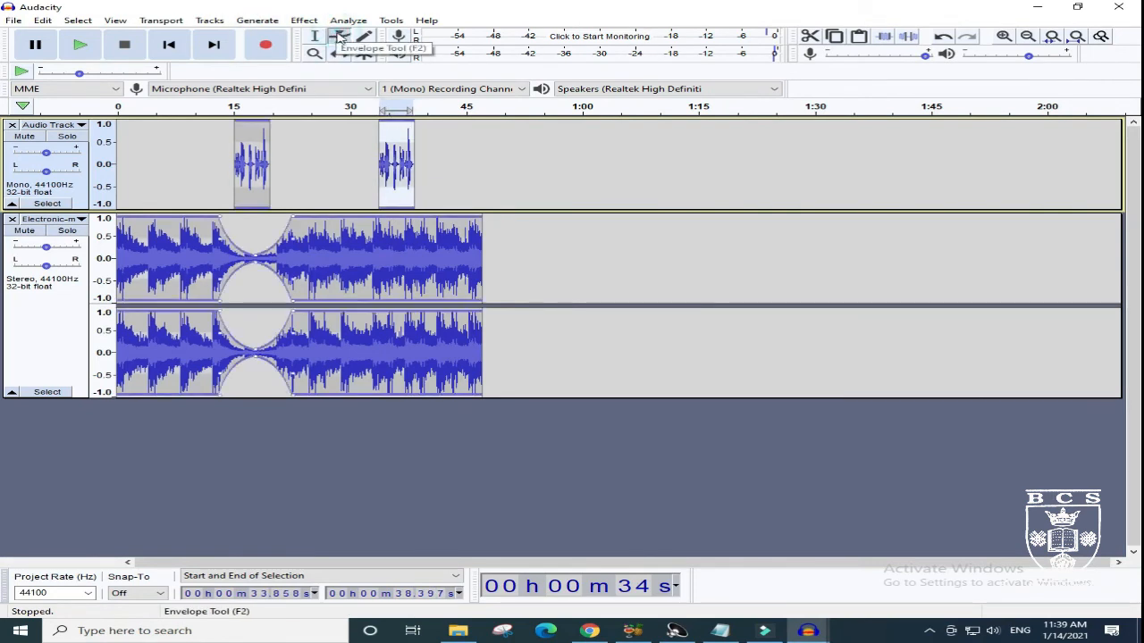
{"action": "left_click_drag", "start_coordinate": [390, 224], "coordinate": [478, 227]}
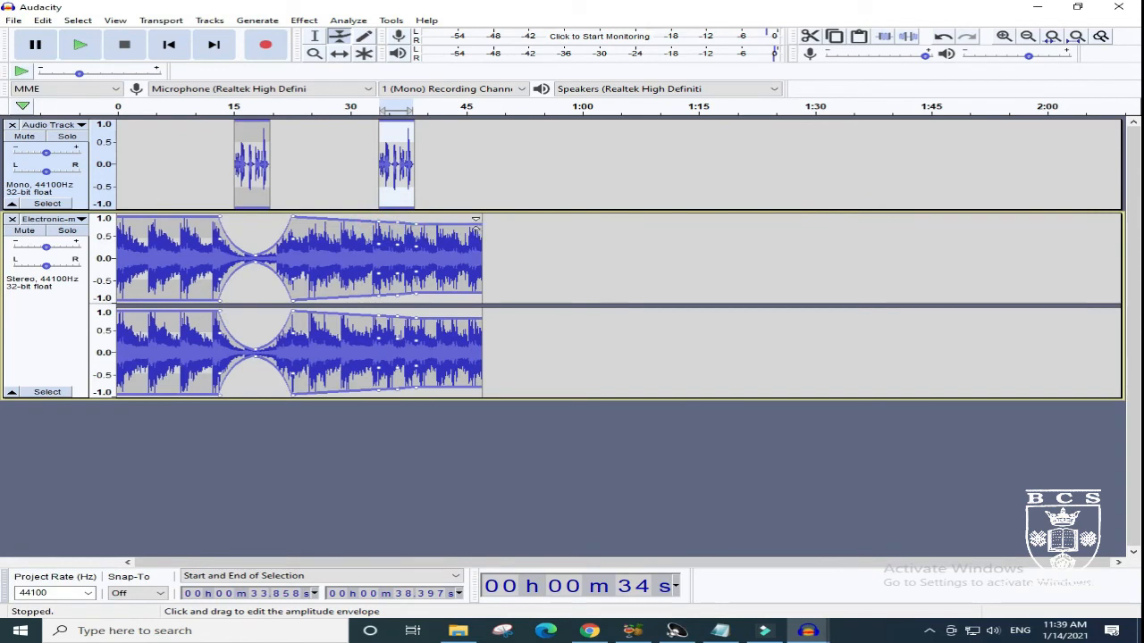
{"action": "mouse_move", "coordinate": [393, 224]}
{"action": "left_mouse_down"}
{"action": "mouse_move", "coordinate": [395, 251]}
{"action": "mouse_move", "coordinate": [416, 216]}
{"action": "mouse_move", "coordinate": [378, 213]}
{"action": "left_mouse_up"}
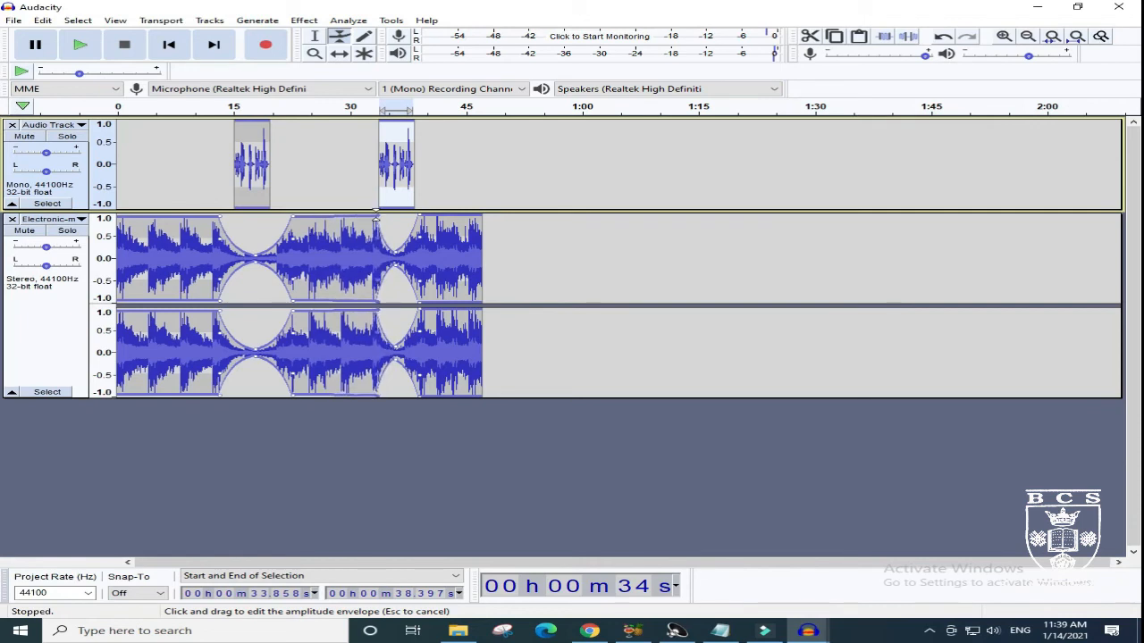
{"action": "left_click_drag", "start_coordinate": [376, 214], "coordinate": [376, 217]}
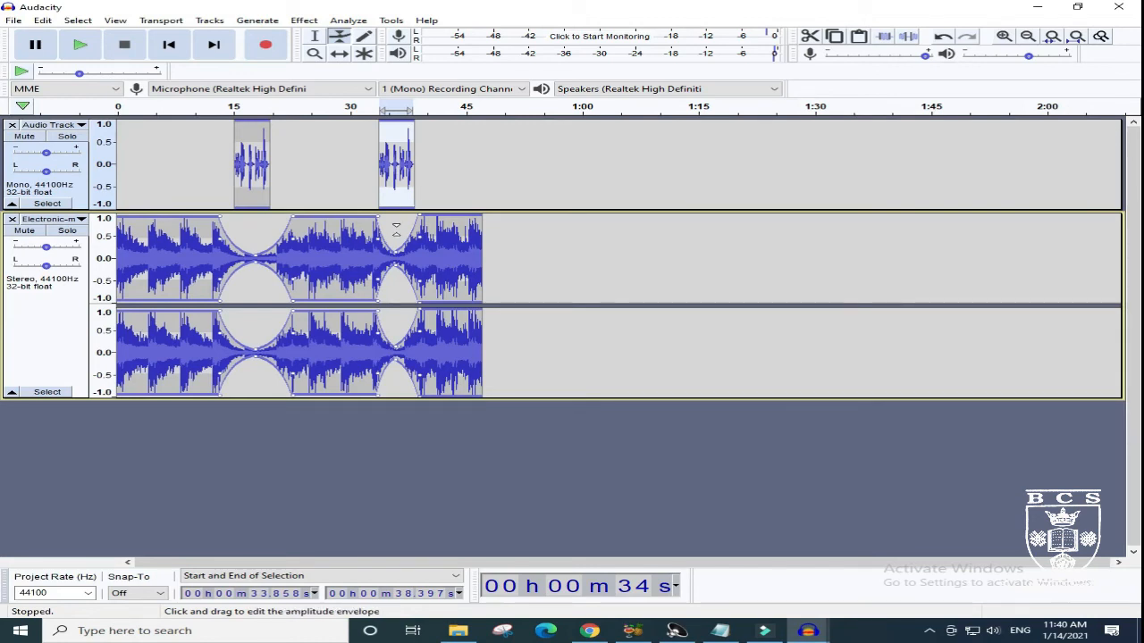
- Play the second voice clip, replay the mix from about 6 to 40 seconds through both ducked sections, and stop playback
{"action": "left_click", "coordinate": [95, 56]}
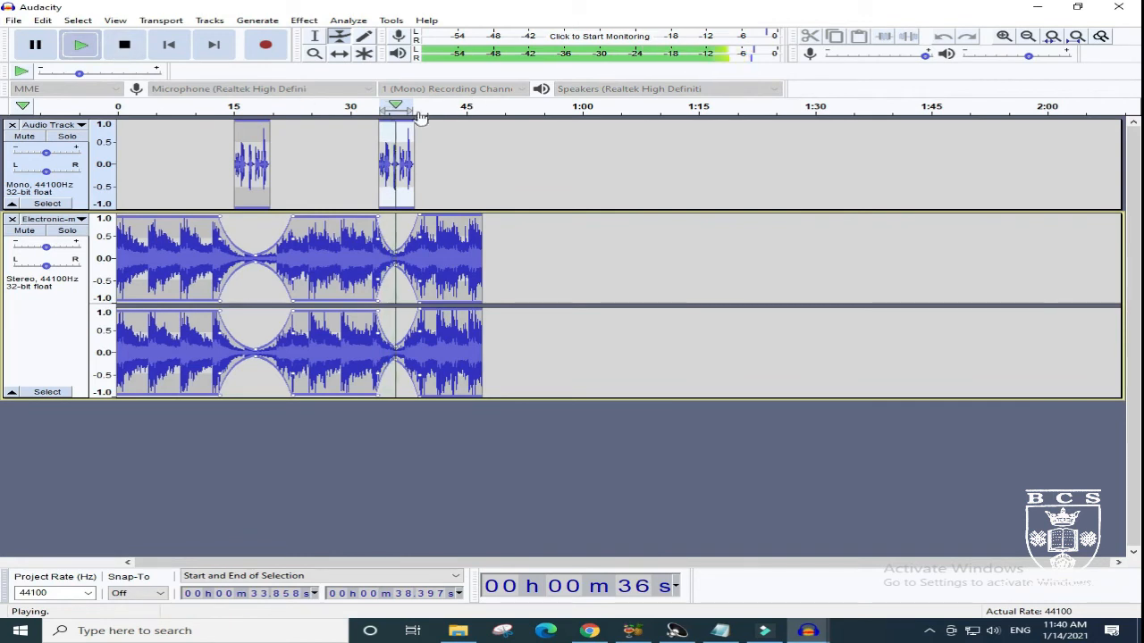
{"action": "left_click_drag", "start_coordinate": [184, 107], "coordinate": [186, 107]}
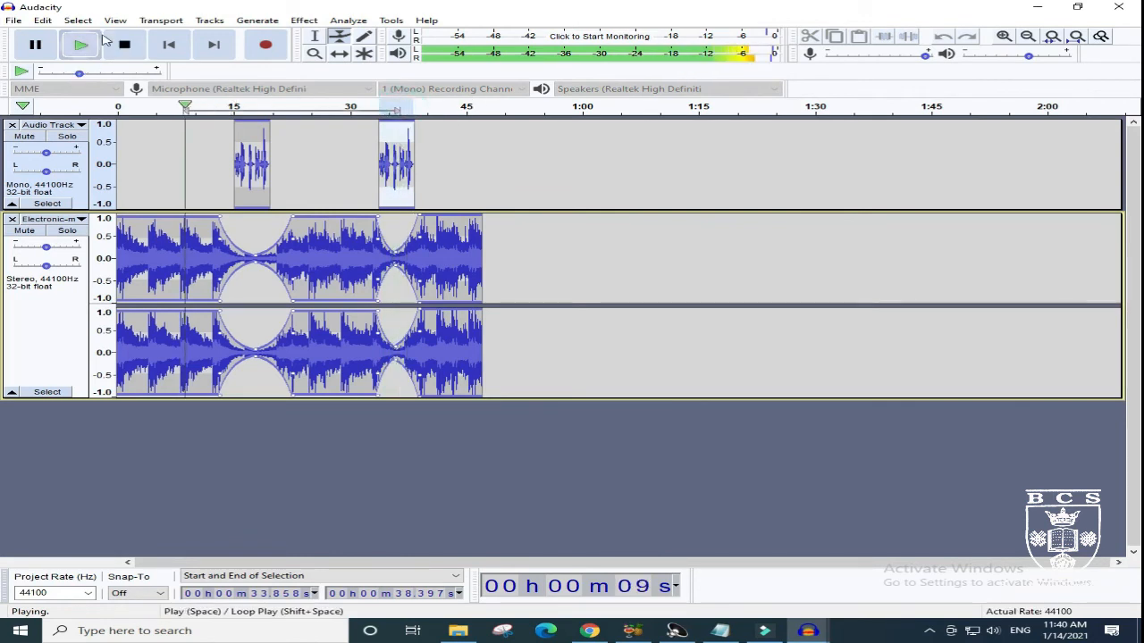
{"action": "left_click", "coordinate": [122, 45]}
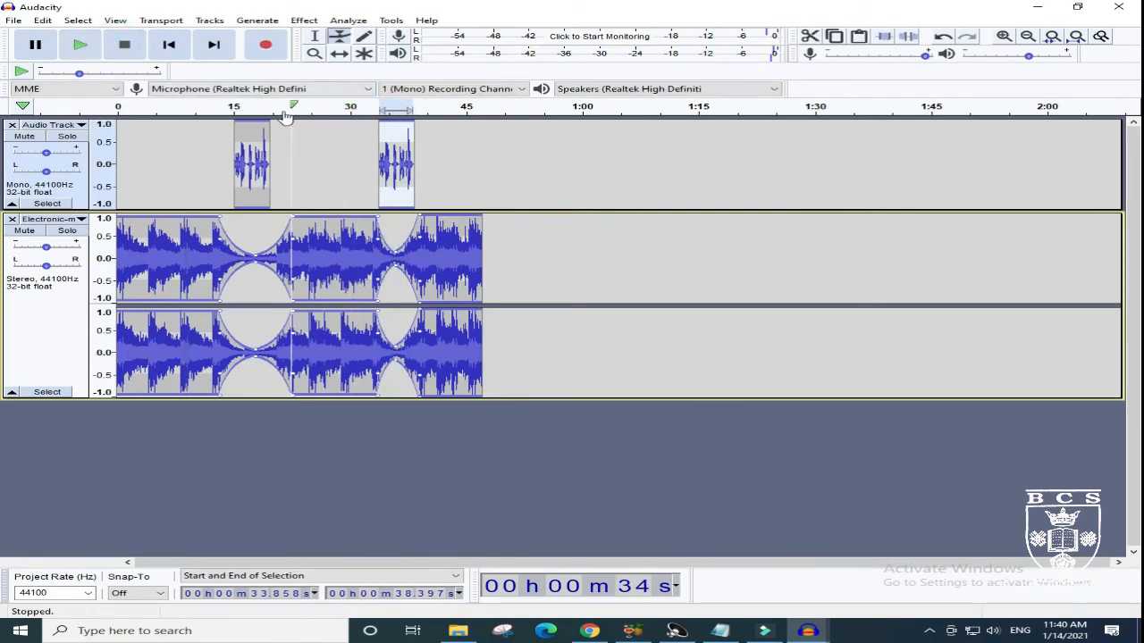
{"action": "left_click", "coordinate": [163, 114]}
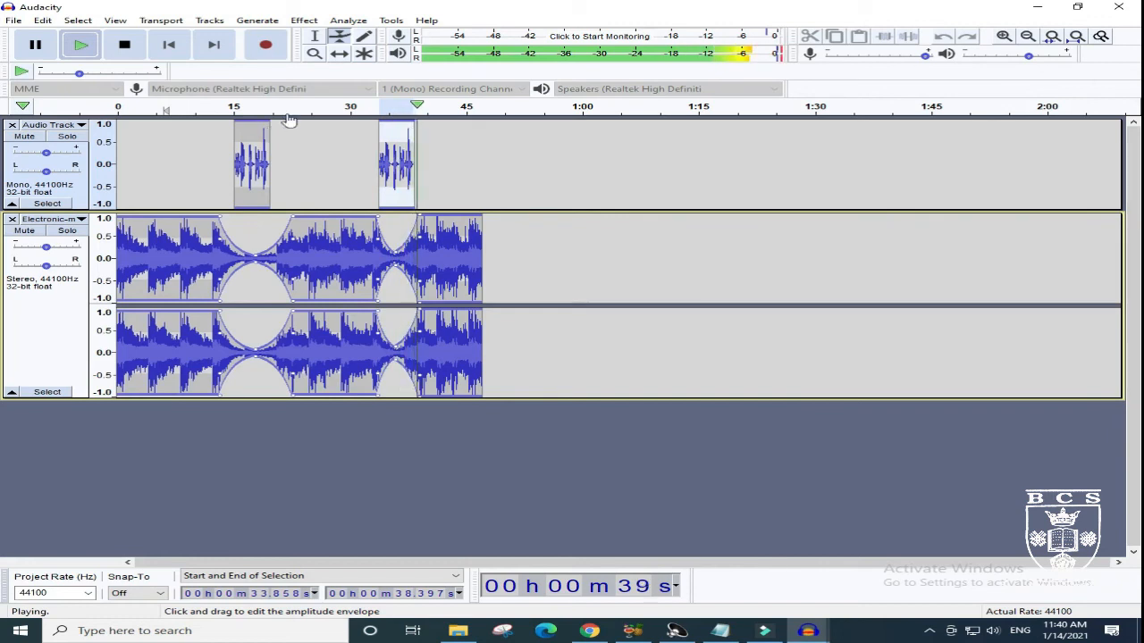
{"action": "left_click", "coordinate": [131, 47]}
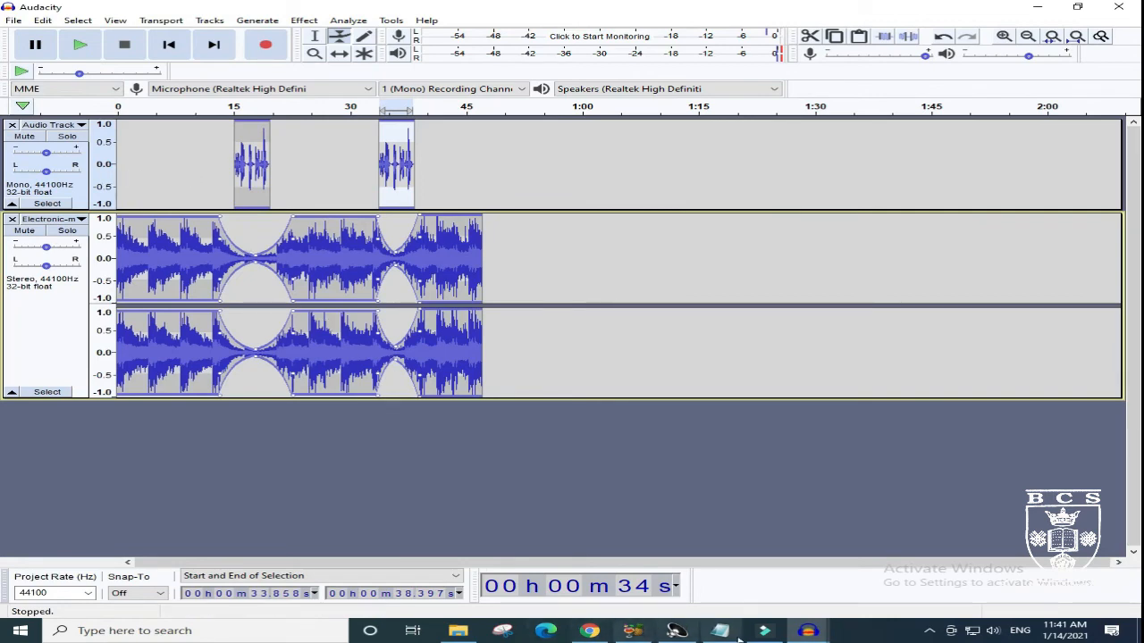
- Switch to the Chillout-downtempo-music-loop project and play the track twice from the beginning, stopping playback each time
{"action": "mouse_move", "coordinate": [767, 635]}
{"action": "left_click", "coordinate": [722, 567]}
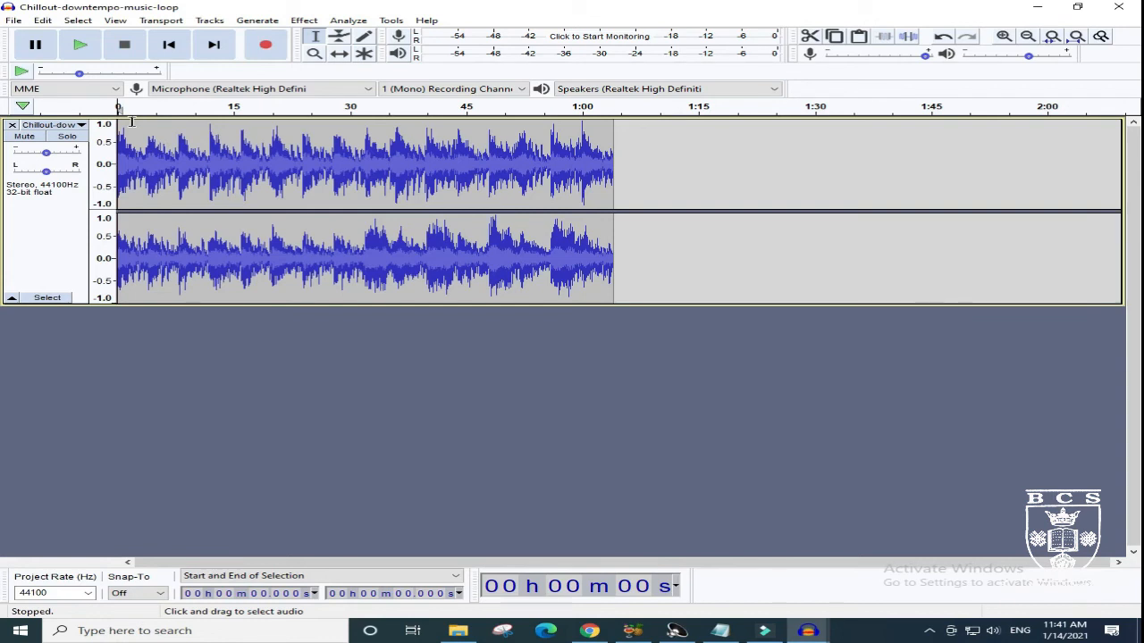
{"action": "left_click_drag", "start_coordinate": [134, 123], "coordinate": [187, 126]}
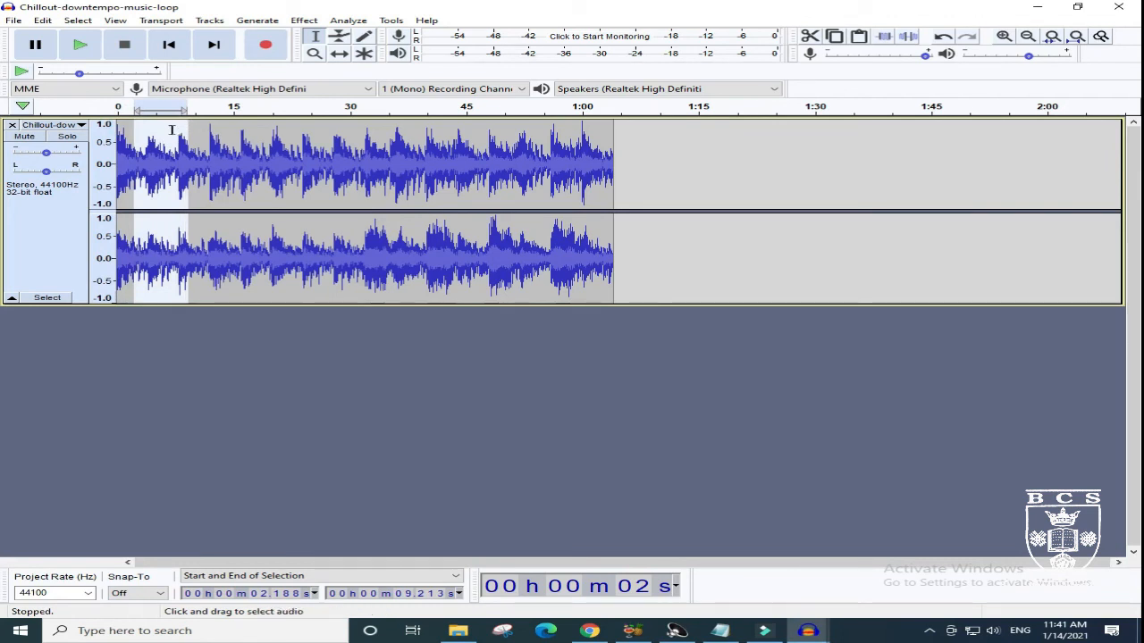
{"action": "left_click", "coordinate": [159, 374]}
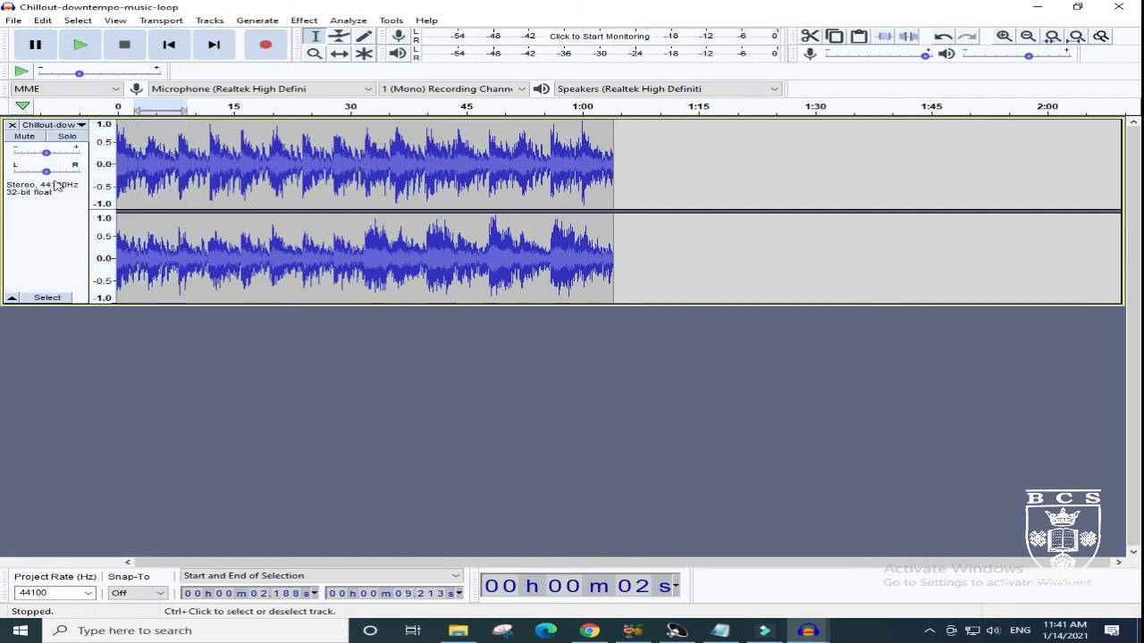
{"action": "left_click", "coordinate": [118, 107]}
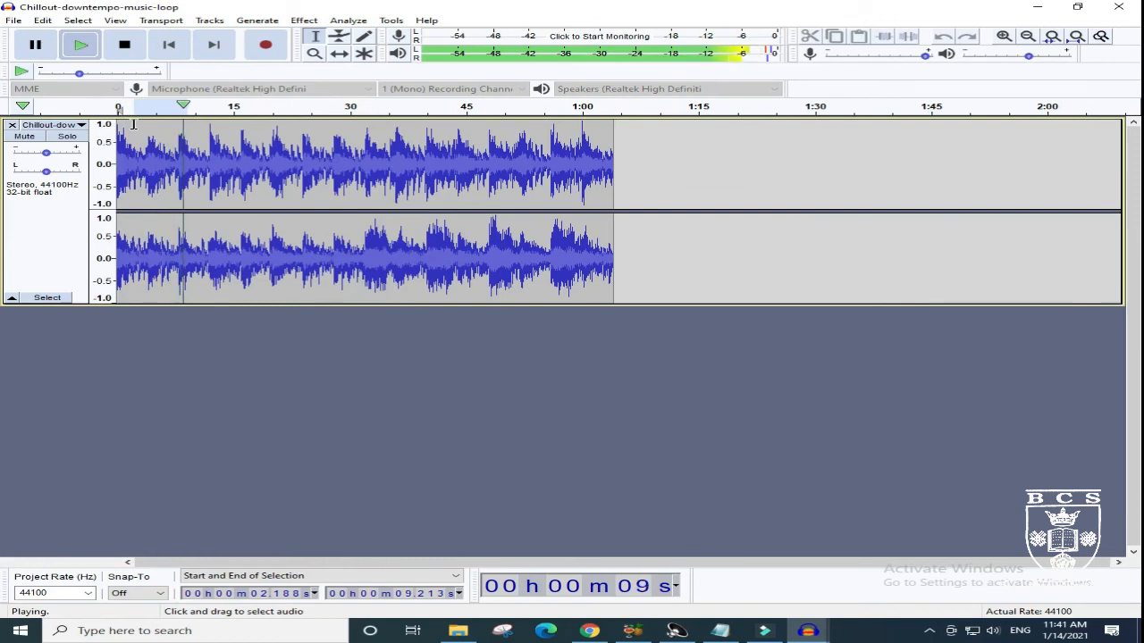
{"action": "left_click", "coordinate": [125, 47]}
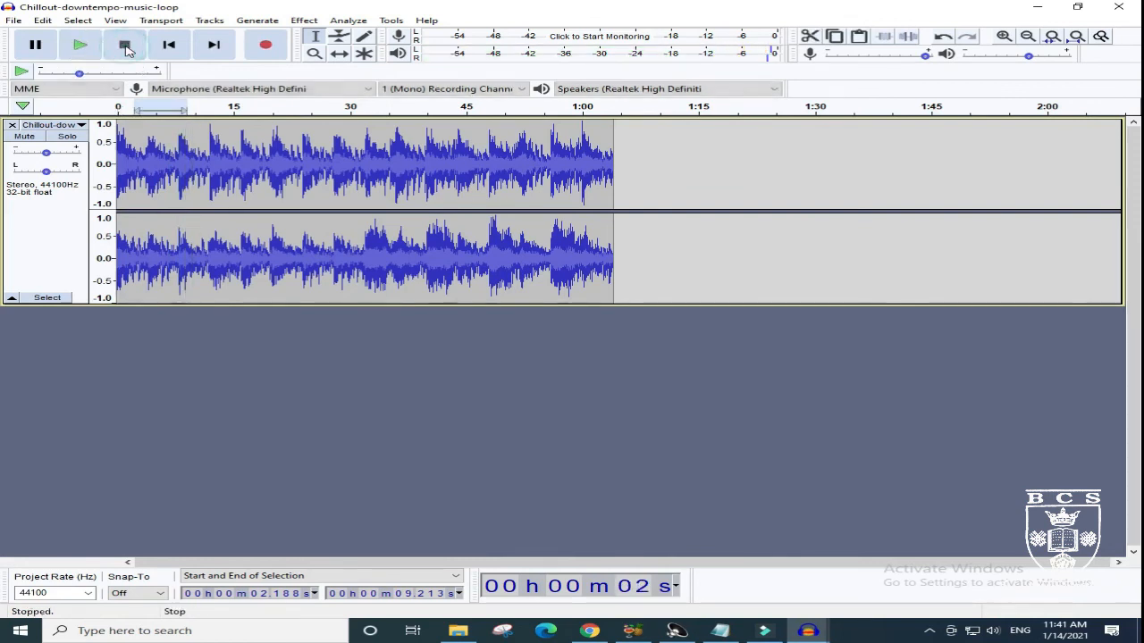
{"action": "left_click", "coordinate": [117, 105]}
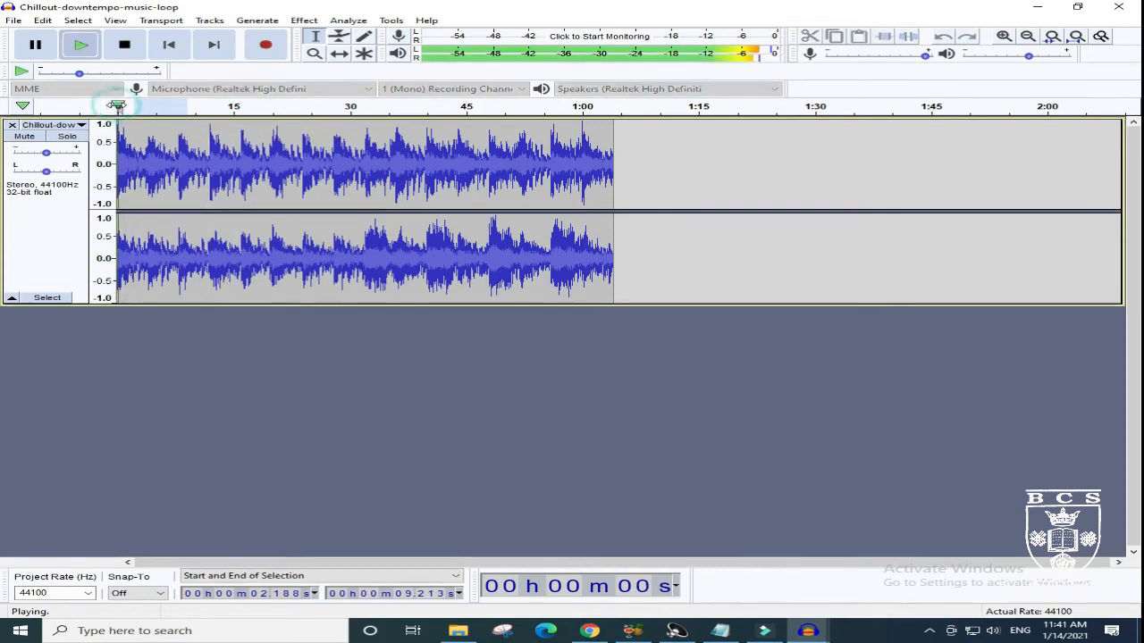
{"action": "left_click", "coordinate": [117, 51]}
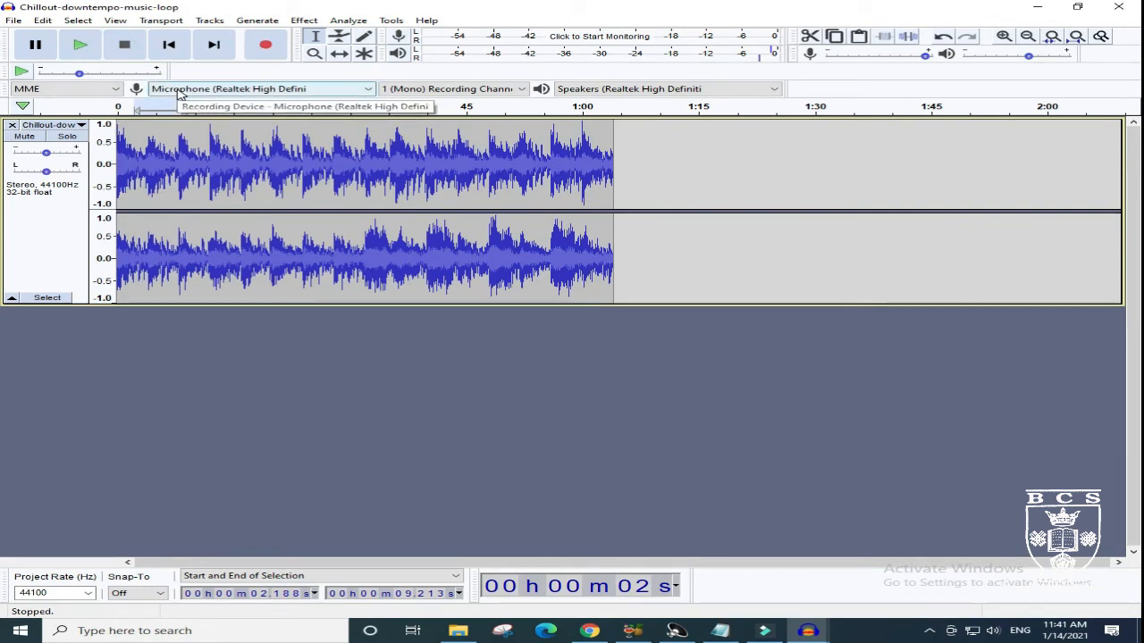
- Replace the music from about 2.07 to 4.03 seconds with generated silence
{"action": "left_click", "coordinate": [319, 38]}
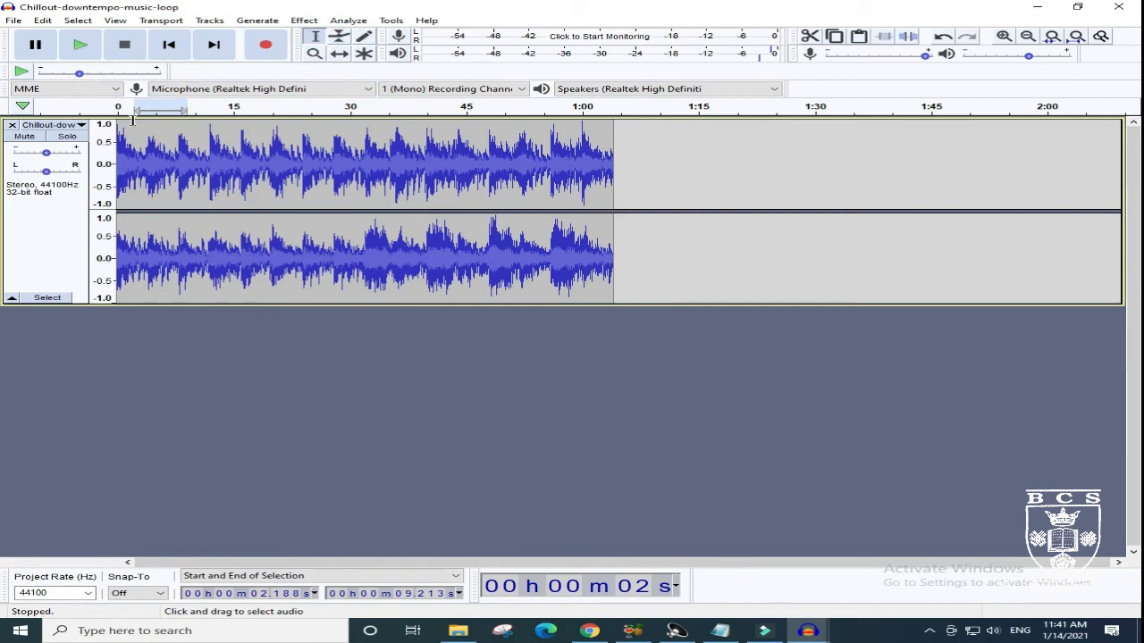
{"action": "mouse_move", "coordinate": [133, 122]}
{"action": "left_mouse_down"}
{"action": "mouse_move", "coordinate": [192, 124]}
{"action": "mouse_move", "coordinate": [148, 132]}
{"action": "left_mouse_up"}
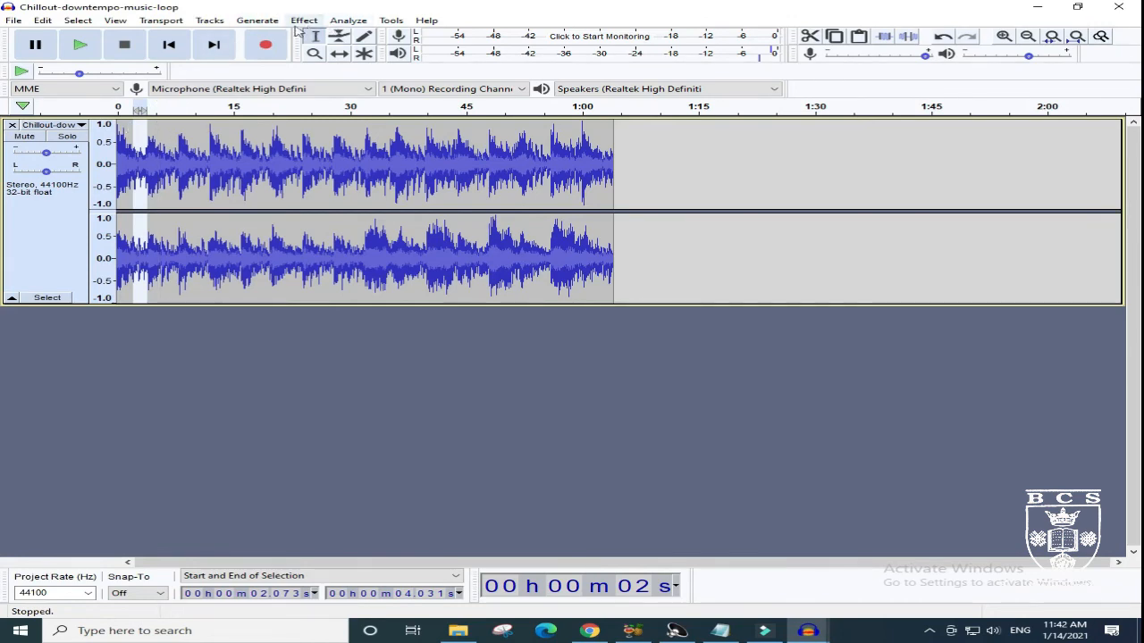
{"action": "left_click", "coordinate": [269, 21]}
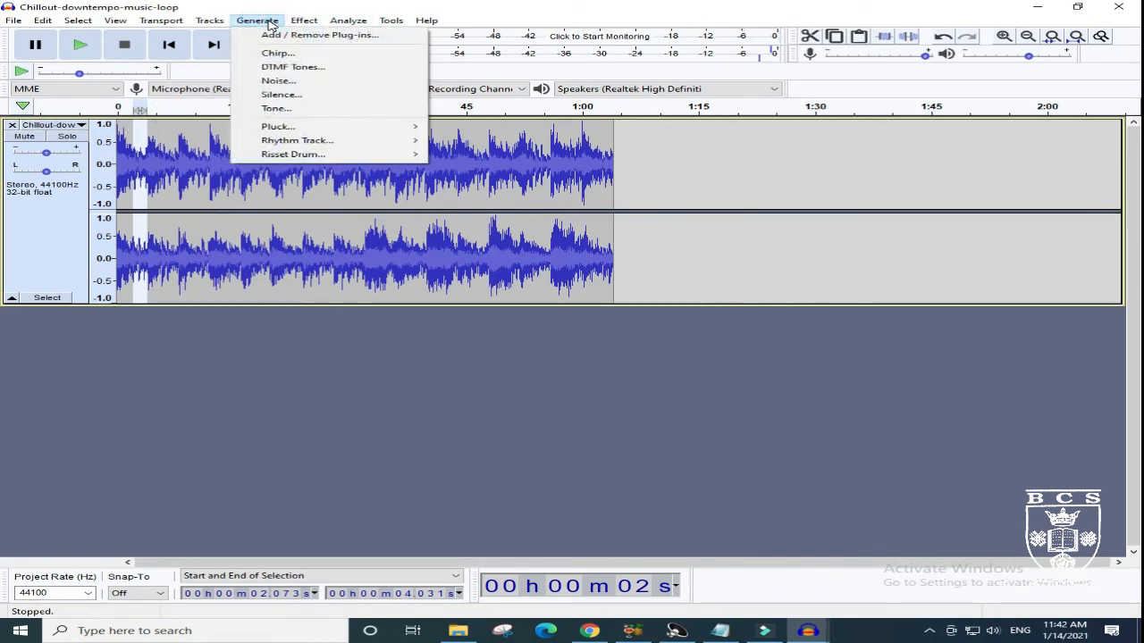
{"action": "left_click", "coordinate": [277, 95]}
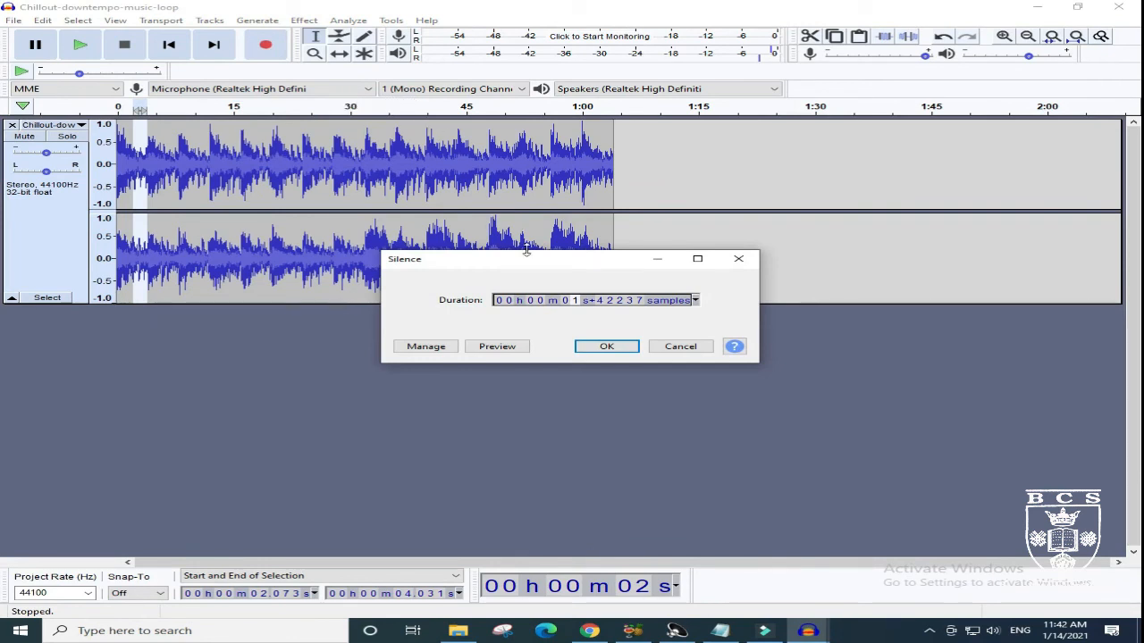
{"action": "left_click", "coordinate": [616, 348]}
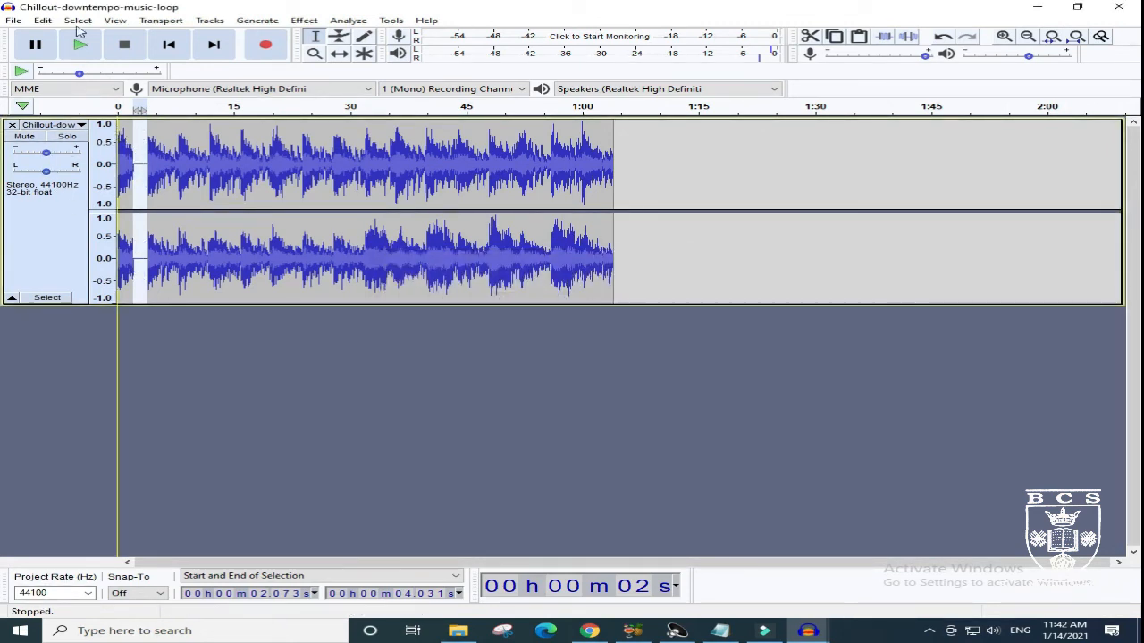
- Play the music track from the beginning through the silenced section and stop playback
{"action": "left_click", "coordinate": [87, 53]}
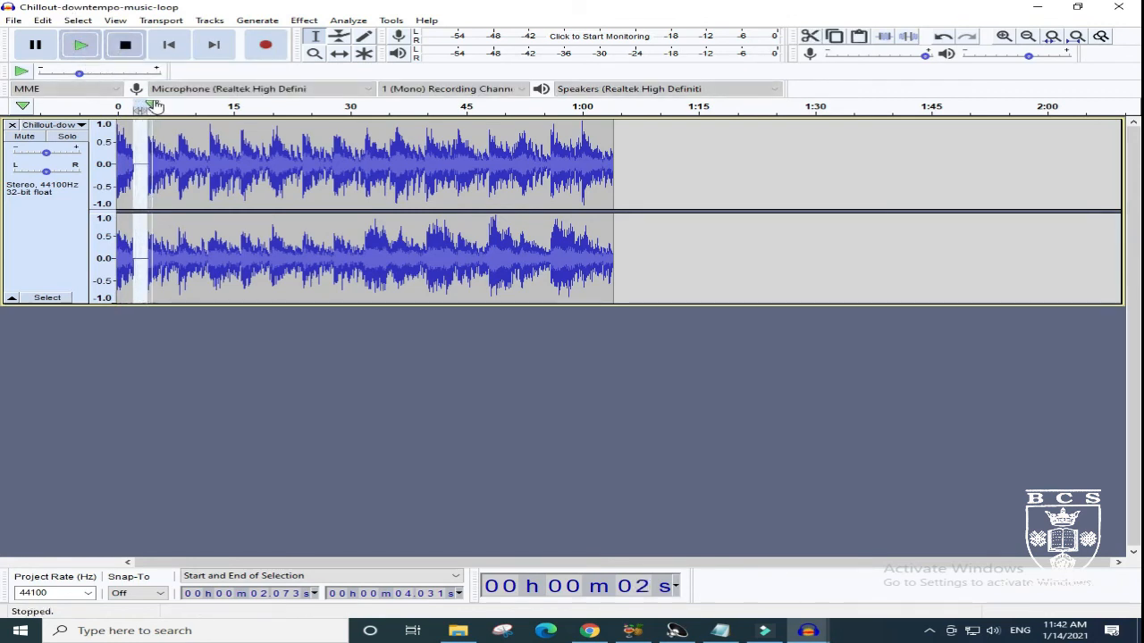
{"action": "left_click", "coordinate": [119, 109]}
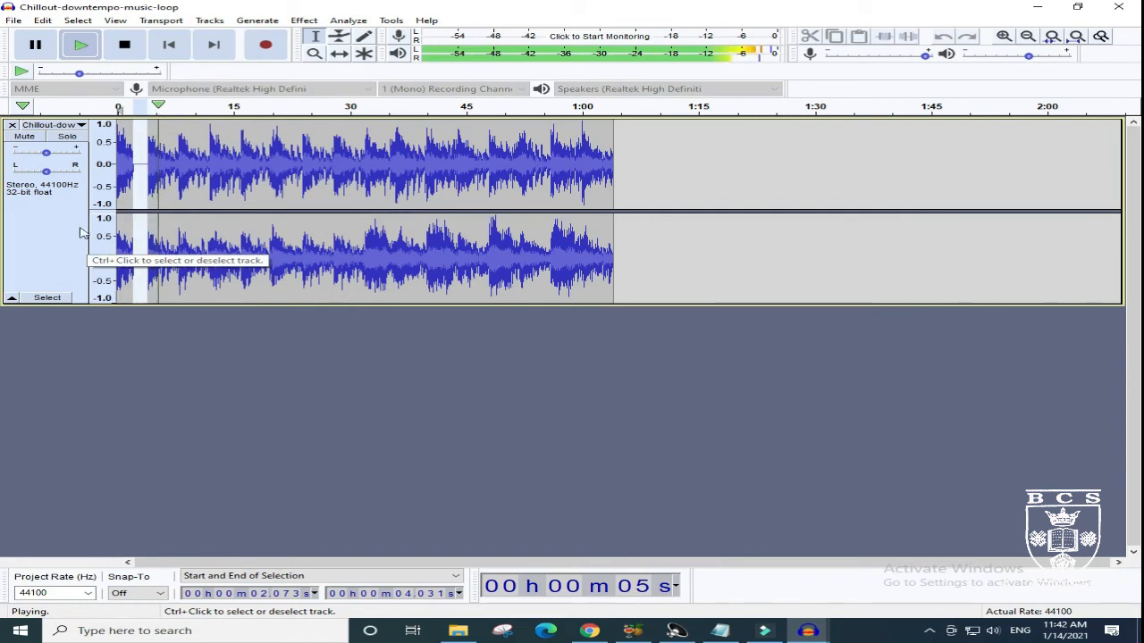
{"action": "left_click", "coordinate": [124, 45]}
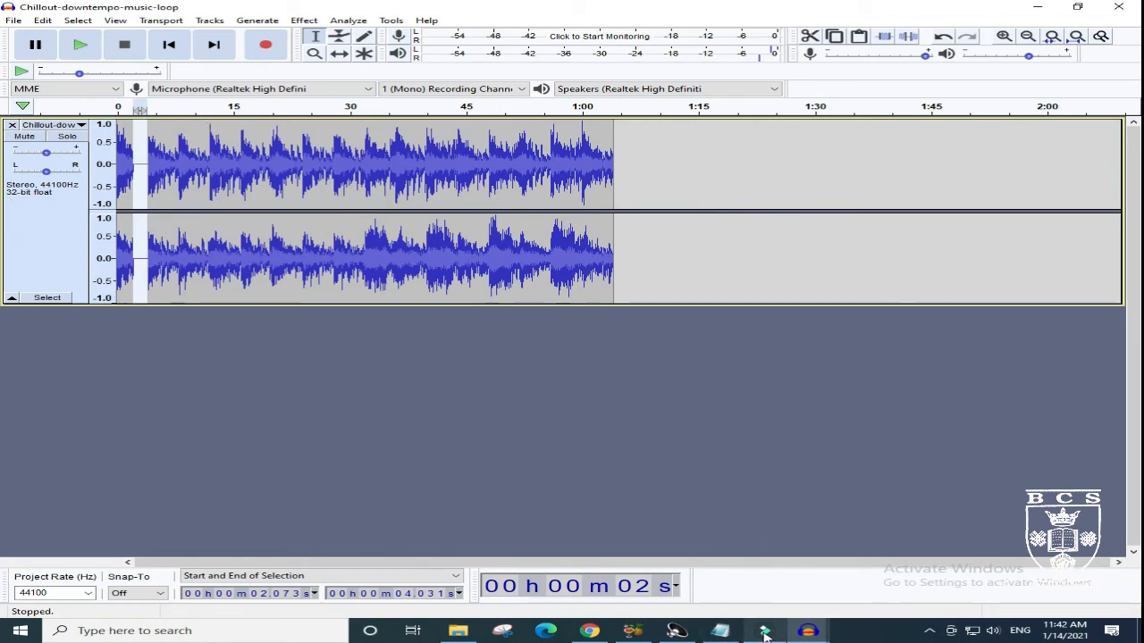
- Switch to the voice and music mix and select about 17.27 to 18.54 seconds of the first voice clip with the Selection tool
{"action": "mouse_move", "coordinate": [807, 631]}
{"action": "left_click", "coordinate": [839, 593]}
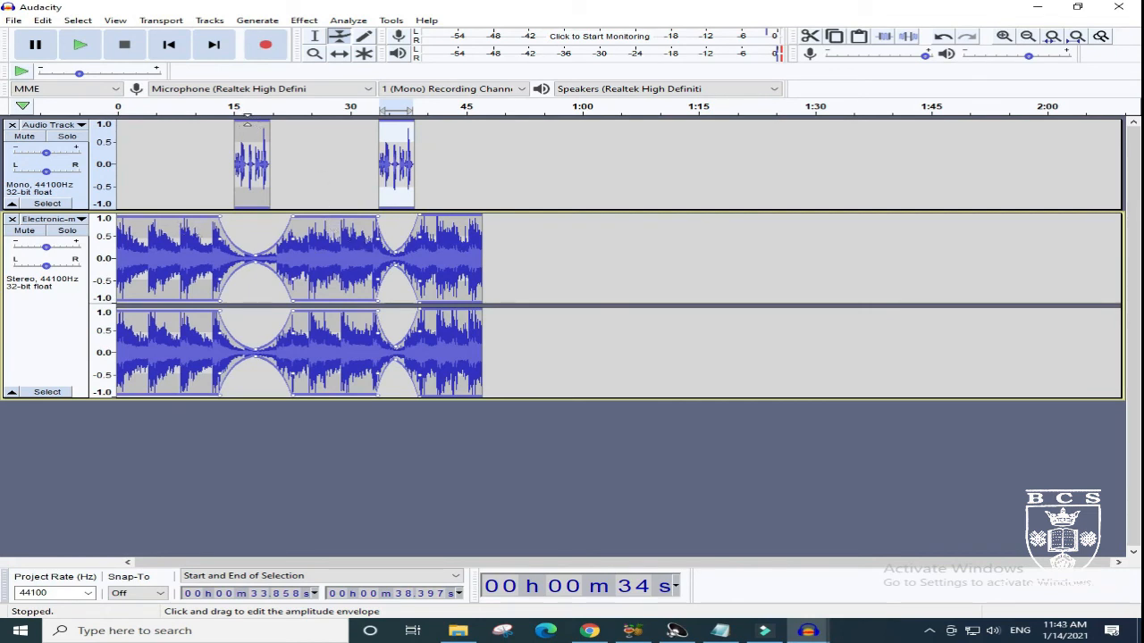
{"action": "left_click_drag", "start_coordinate": [243, 118], "coordinate": [256, 134]}
{"action": "left_click", "coordinate": [310, 43]}
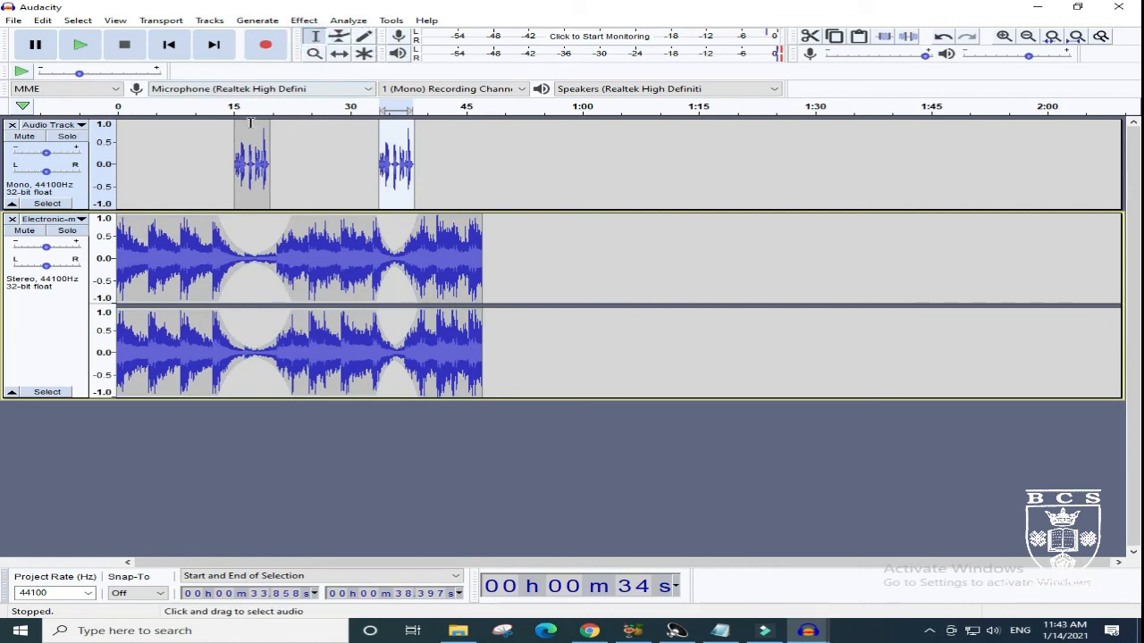
{"action": "left_click_drag", "start_coordinate": [248, 122], "coordinate": [253, 125]}
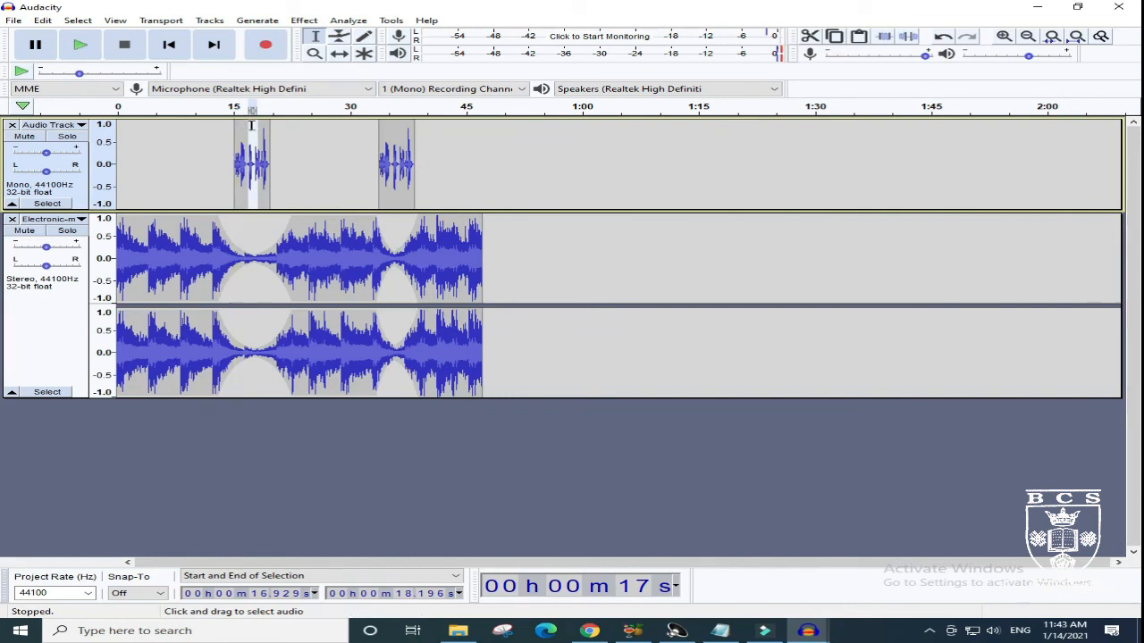
{"action": "left_click_drag", "start_coordinate": [251, 121], "coordinate": [245, 118]}
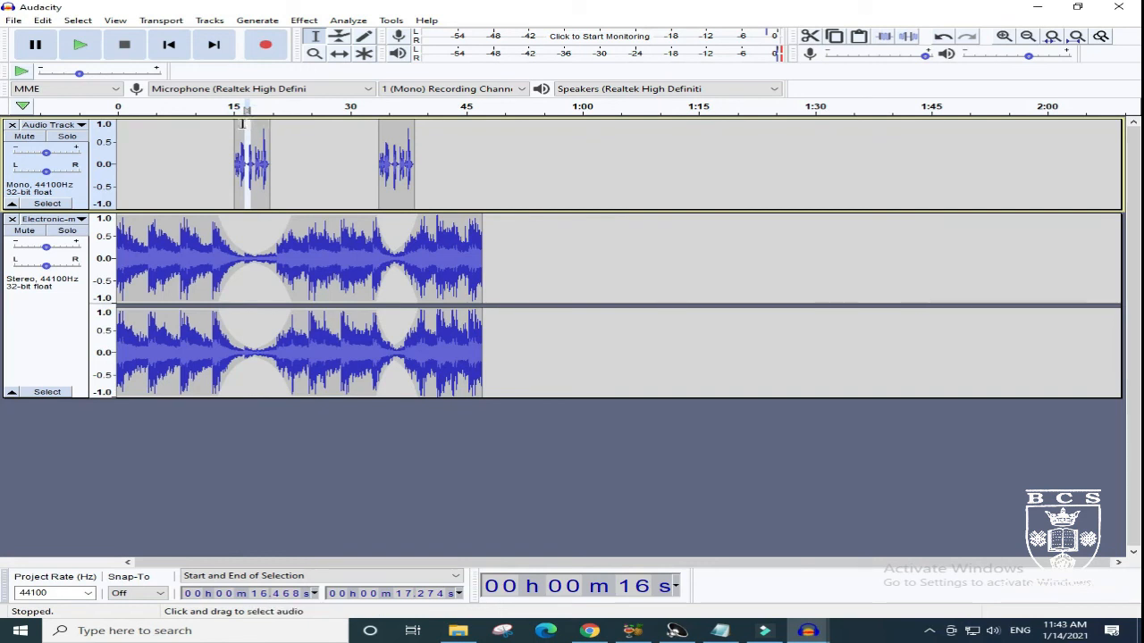
{"action": "left_click_drag", "start_coordinate": [247, 124], "coordinate": [273, 131]}
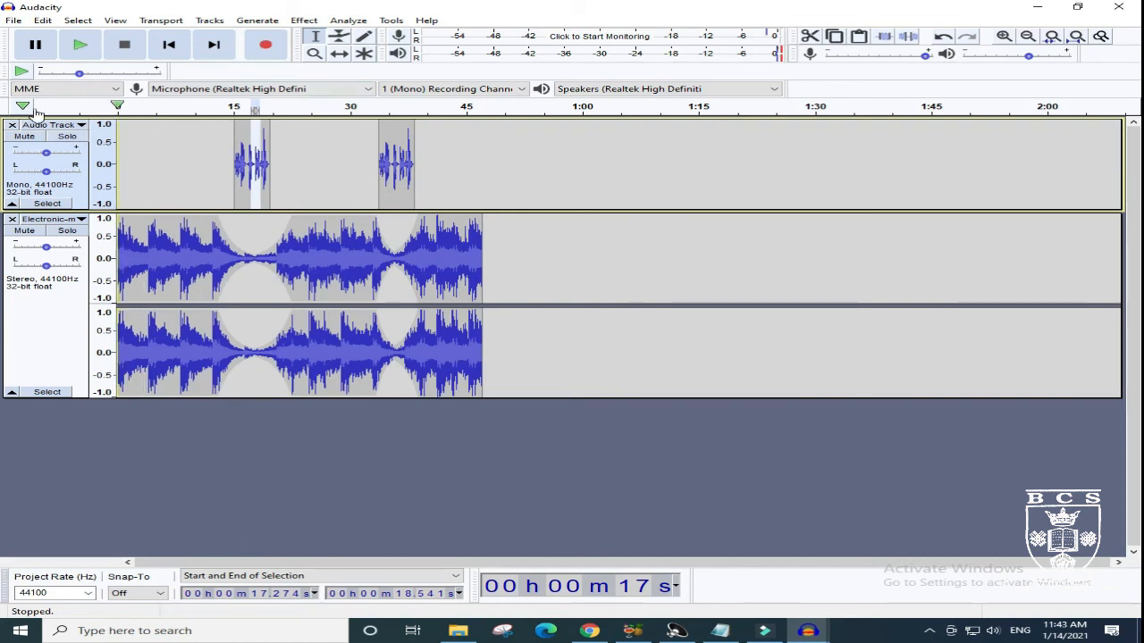
- Play part of the mix's opening, replay from about 13 seconds through the first voice clip, and stop playback
{"action": "left_click_drag", "start_coordinate": [117, 105], "coordinate": [209, 108]}
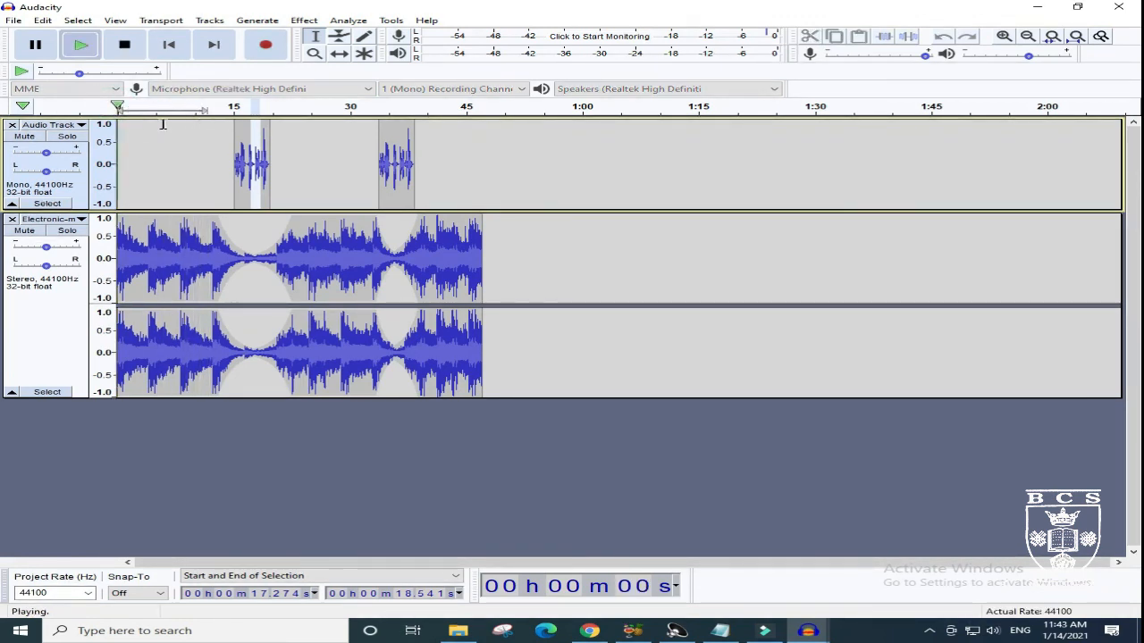
{"action": "left_click", "coordinate": [120, 44]}
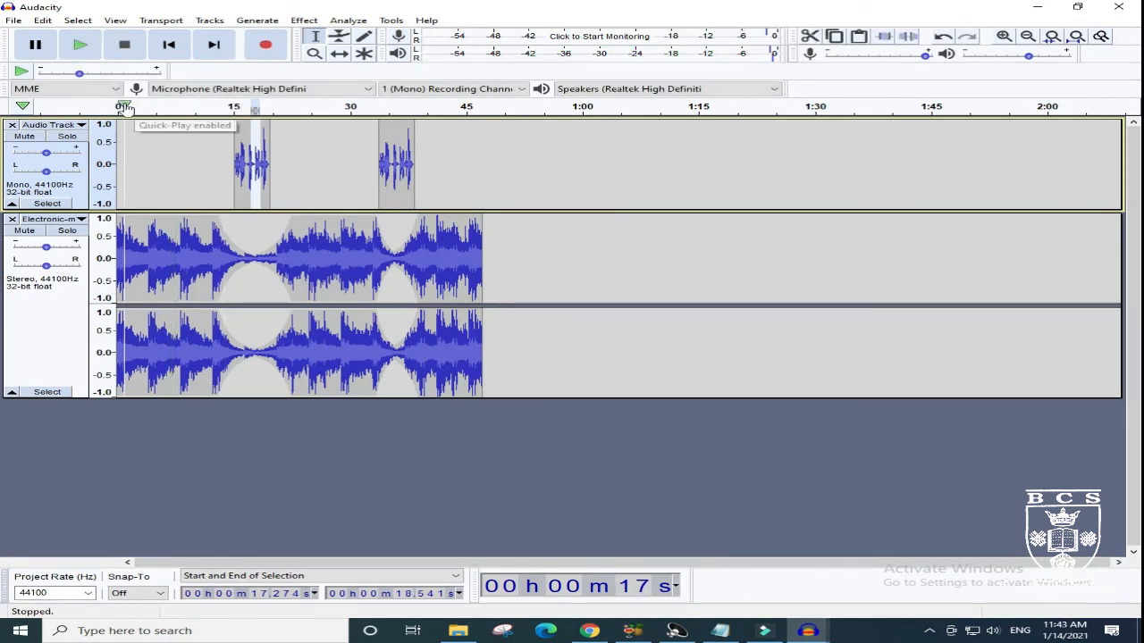
{"action": "left_click", "coordinate": [218, 106]}
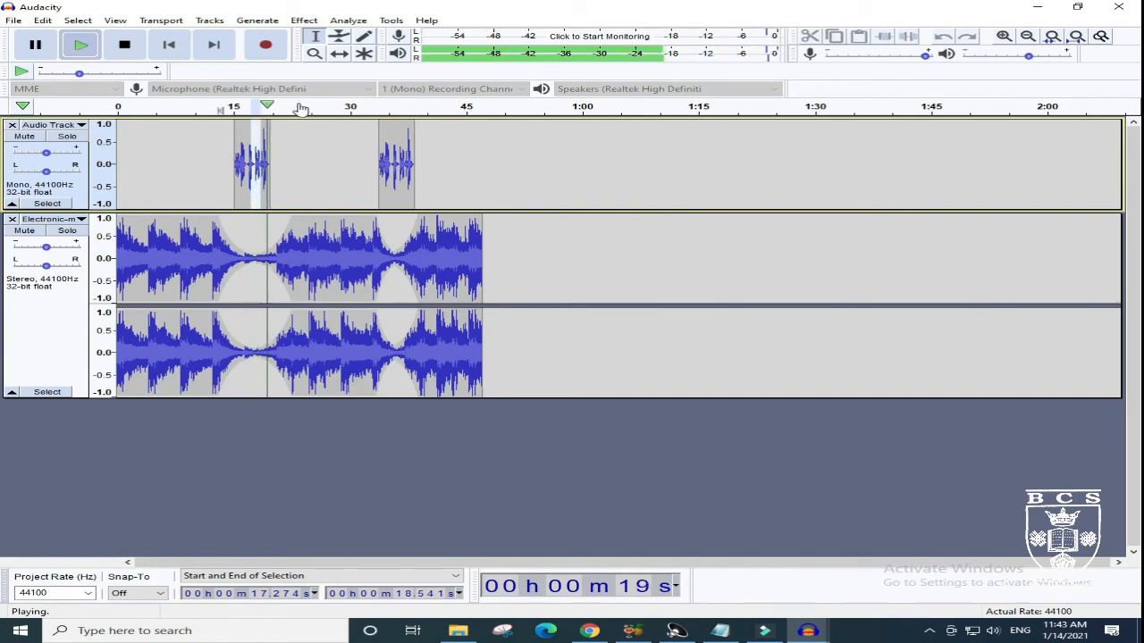
{"action": "left_click", "coordinate": [125, 44]}
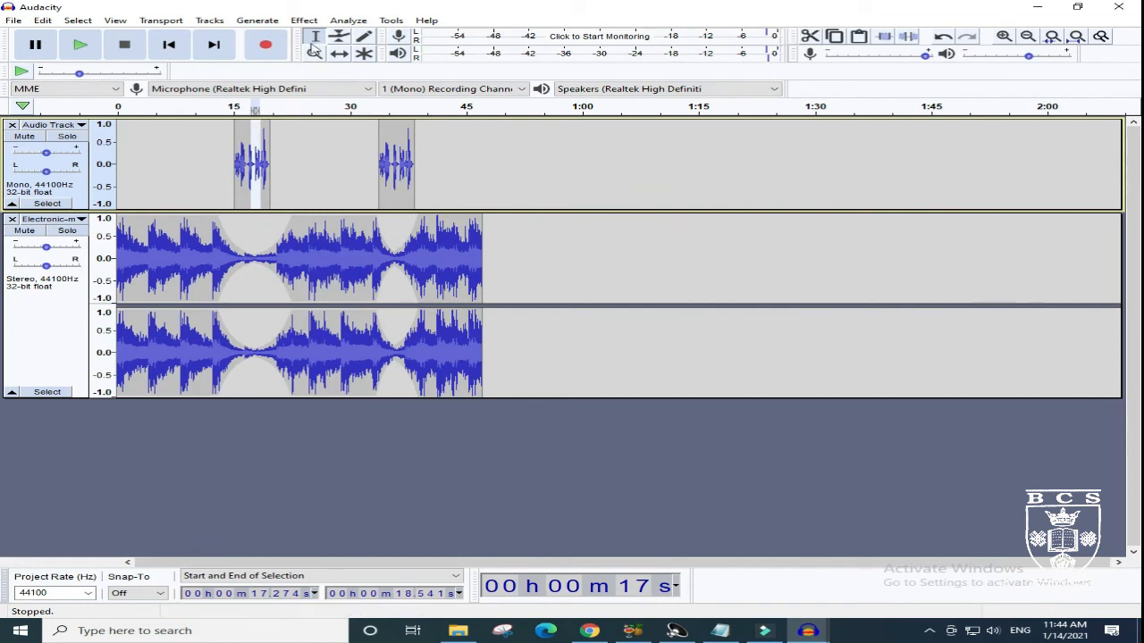
- Replace the selected part of the voice clip with a 440 Hz sine tone at amplitude 0.8 and play the mix across it
{"action": "left_click", "coordinate": [252, 20]}
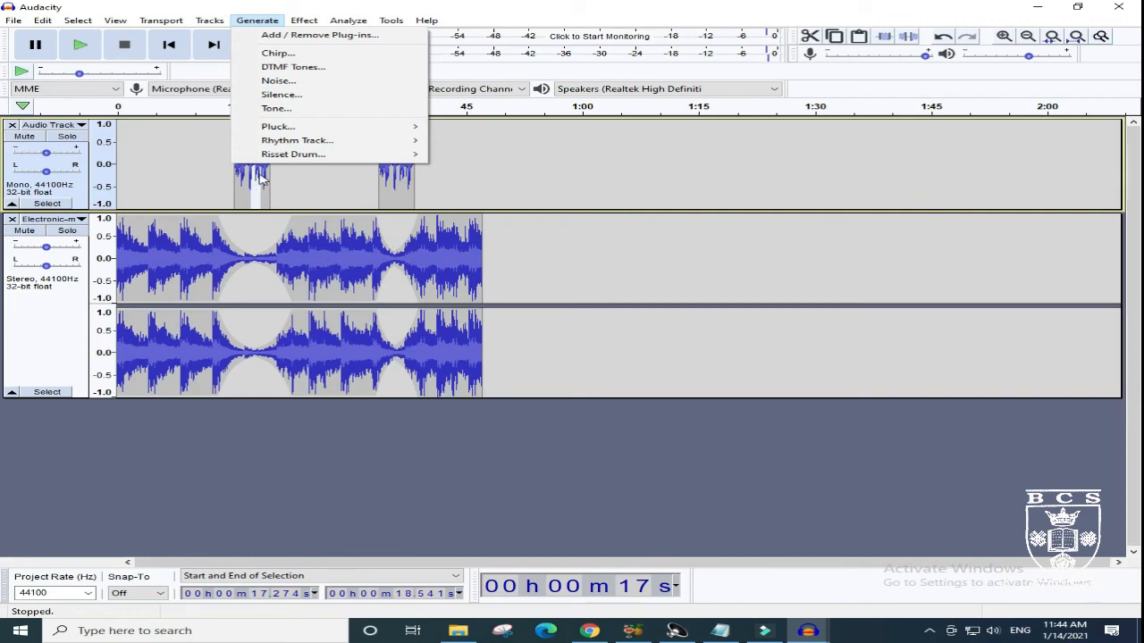
{"action": "mouse_move", "coordinate": [280, 126]}
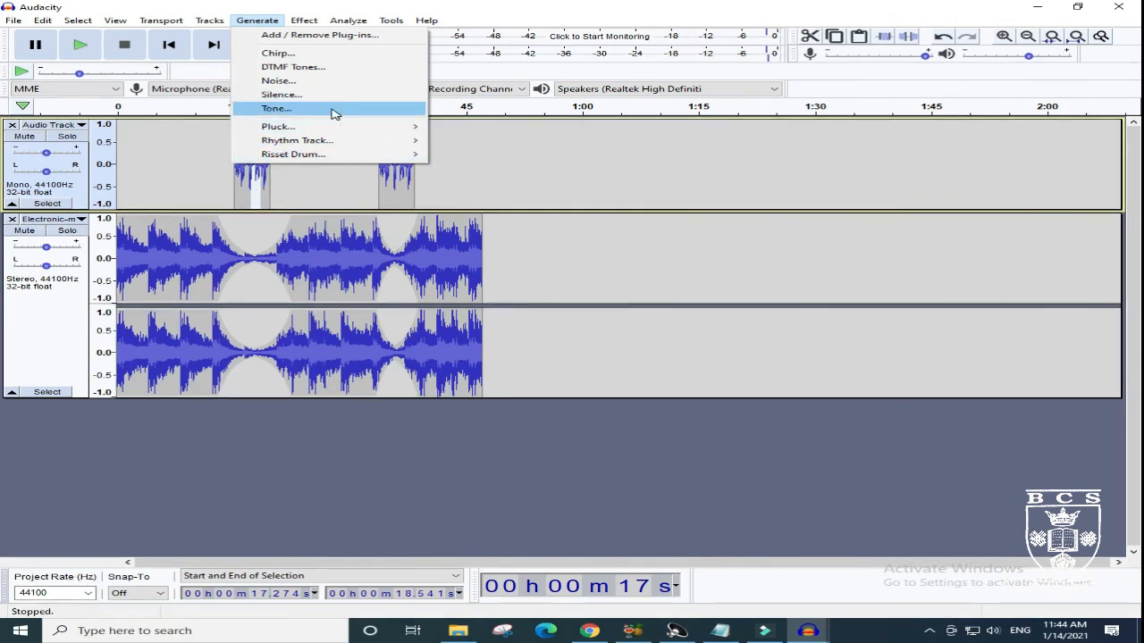
{"action": "left_click", "coordinate": [330, 109]}
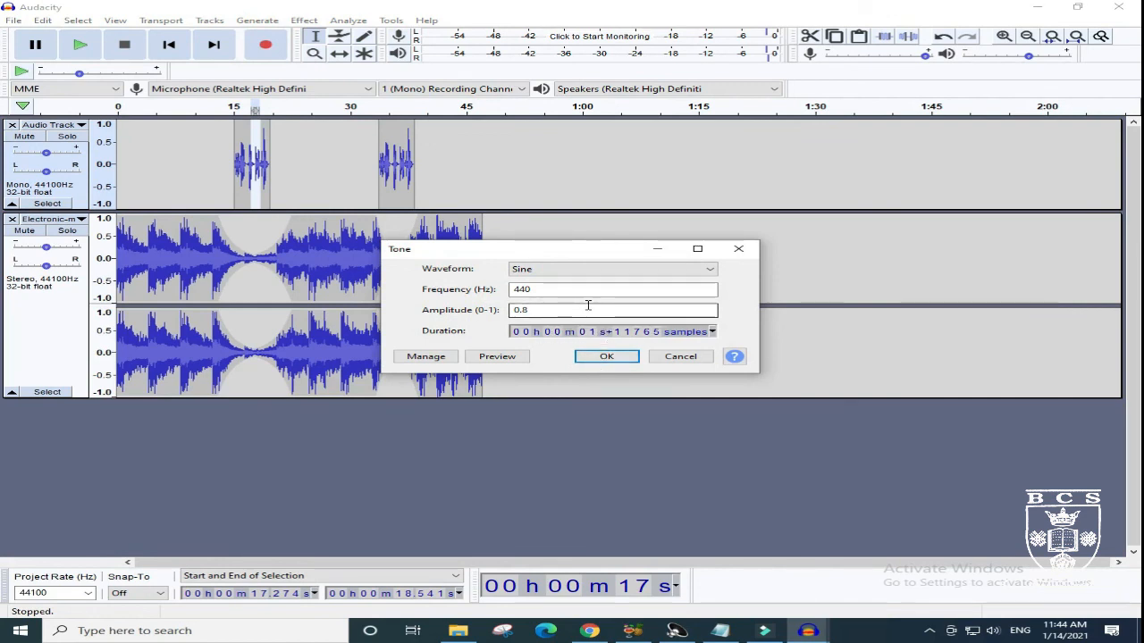
{"action": "left_click", "coordinate": [607, 356]}
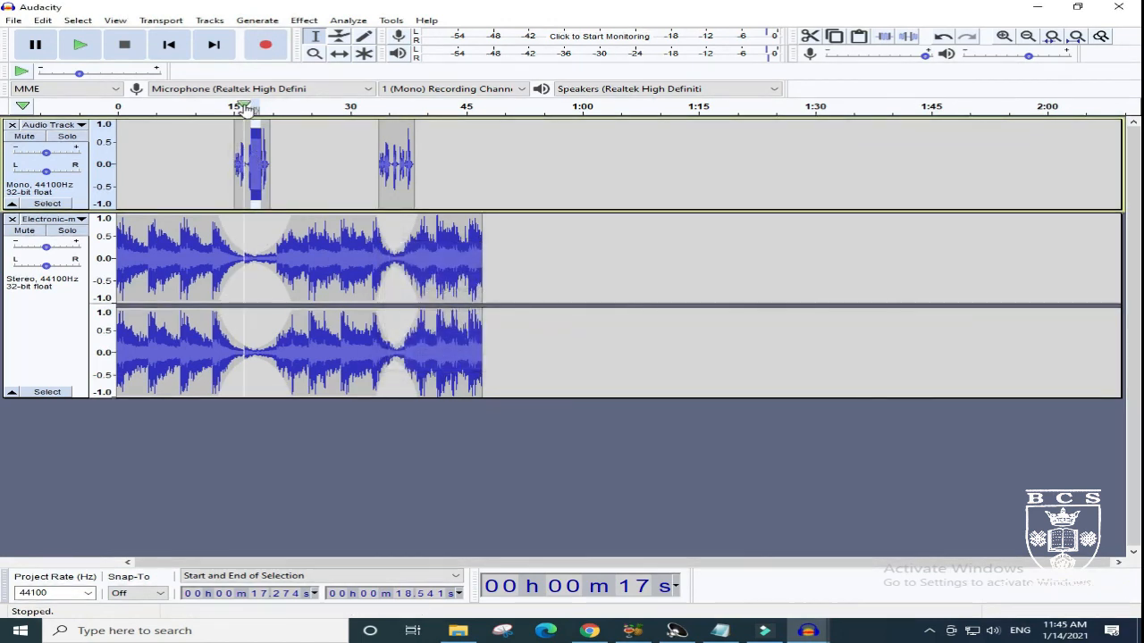
{"action": "left_click", "coordinate": [230, 105]}
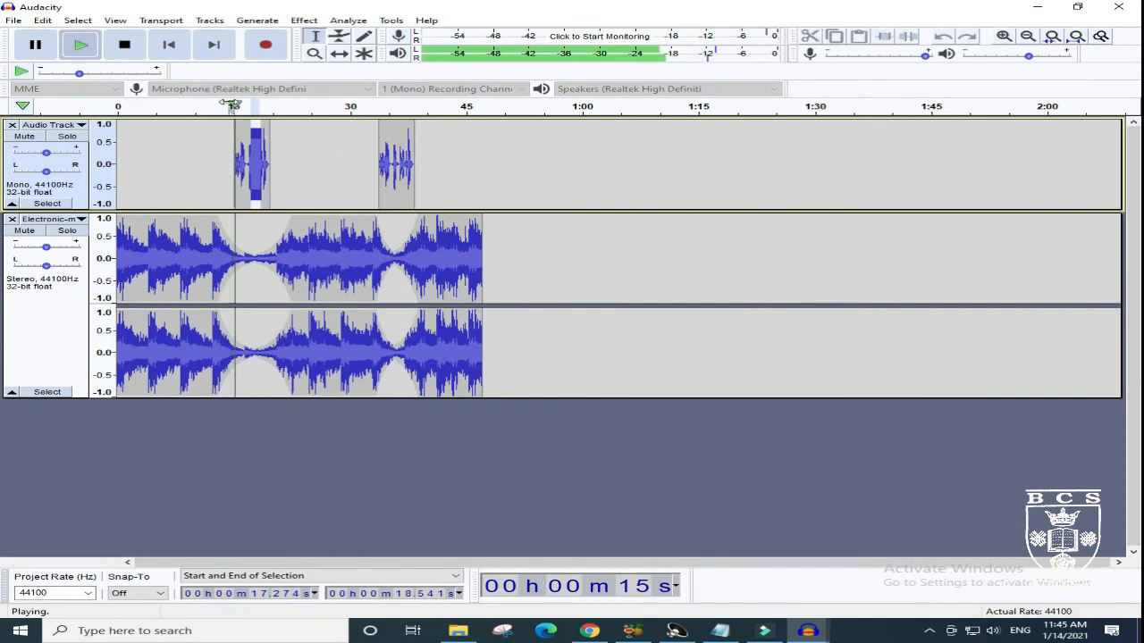
{"action": "left_click", "coordinate": [124, 45]}
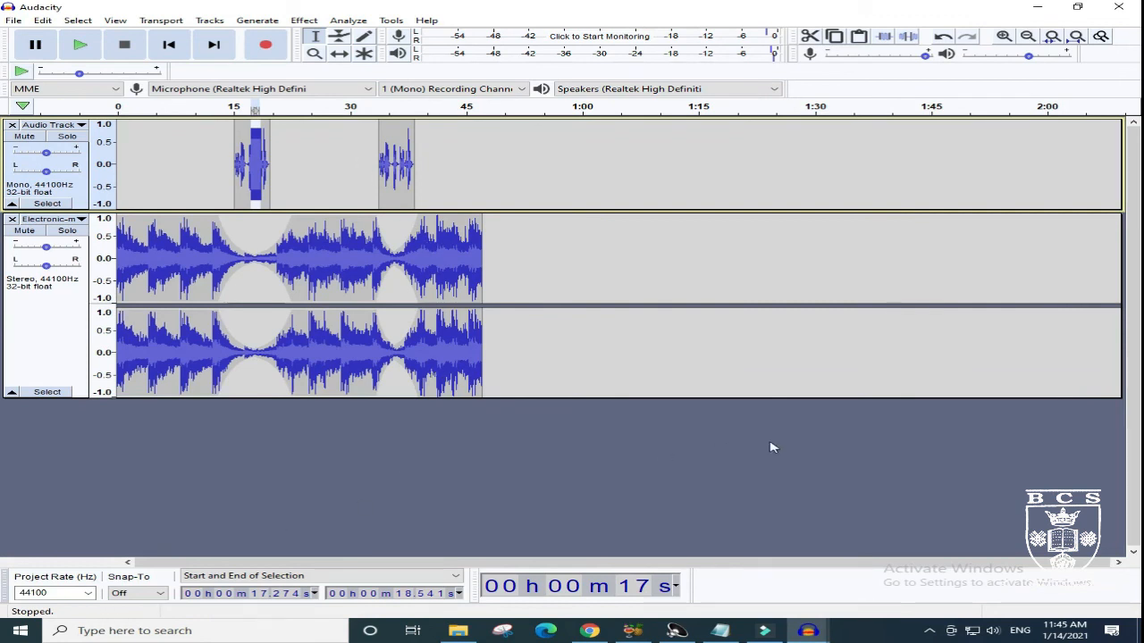
- Minimize the mix window, switch to Notepad and maximize the untitled assignment note
{"action": "left_click", "coordinate": [1032, 5]}
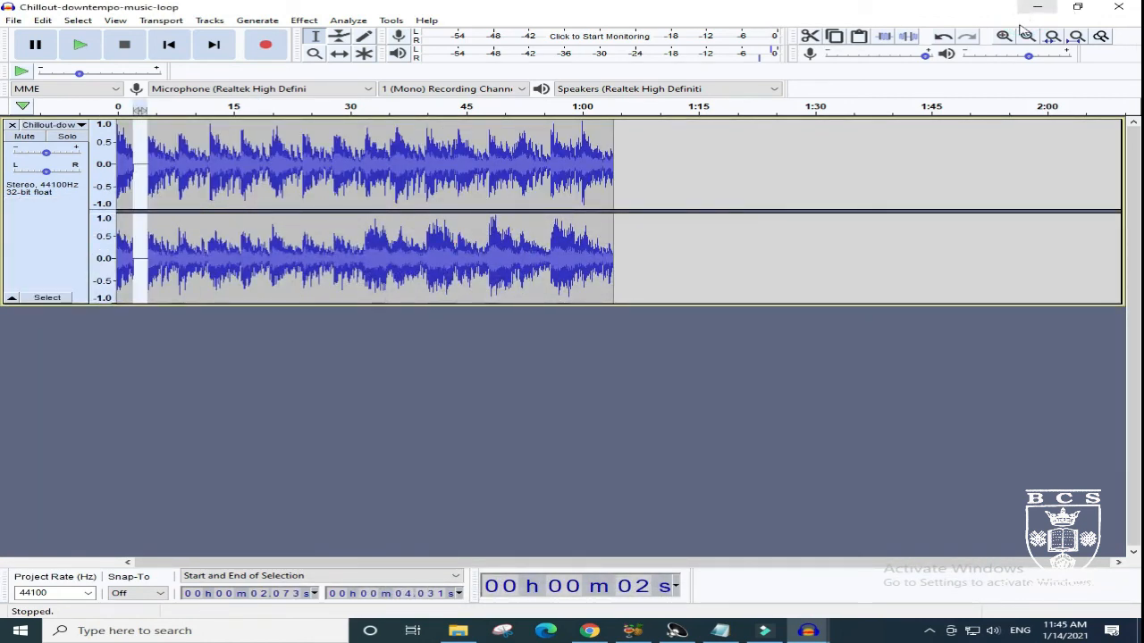
{"action": "left_click", "coordinate": [720, 632]}
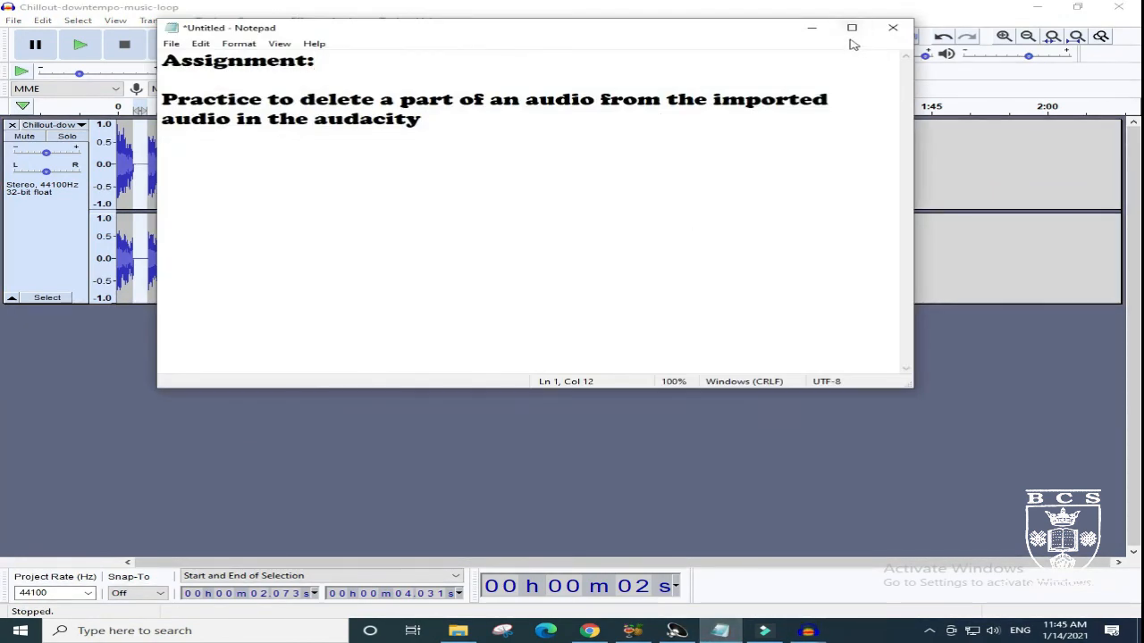
{"action": "left_click", "coordinate": [851, 26]}
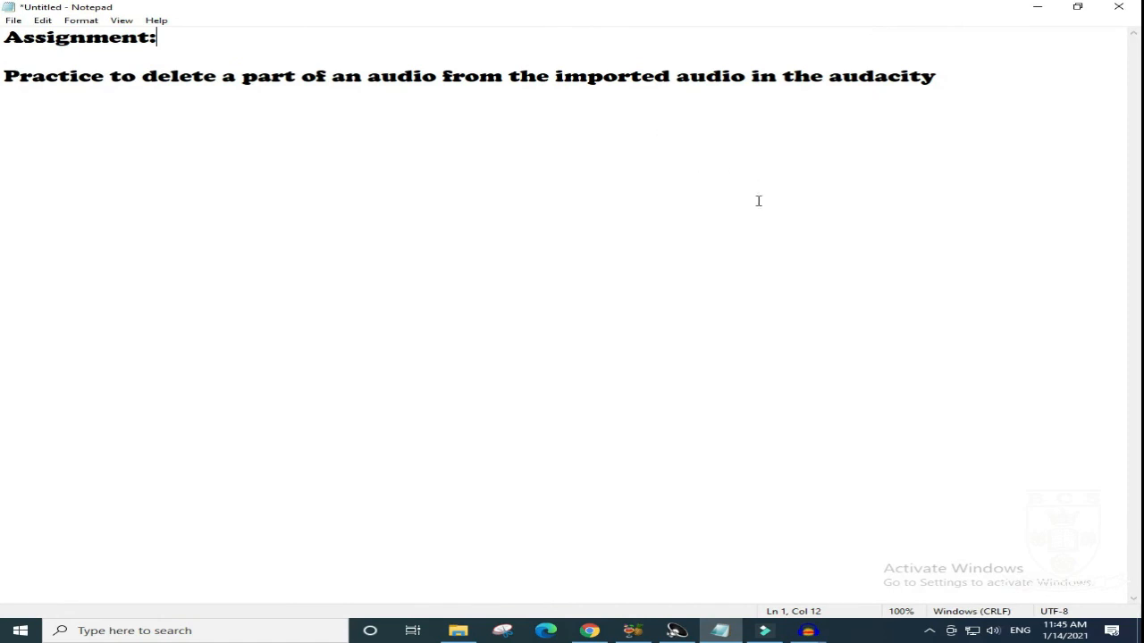